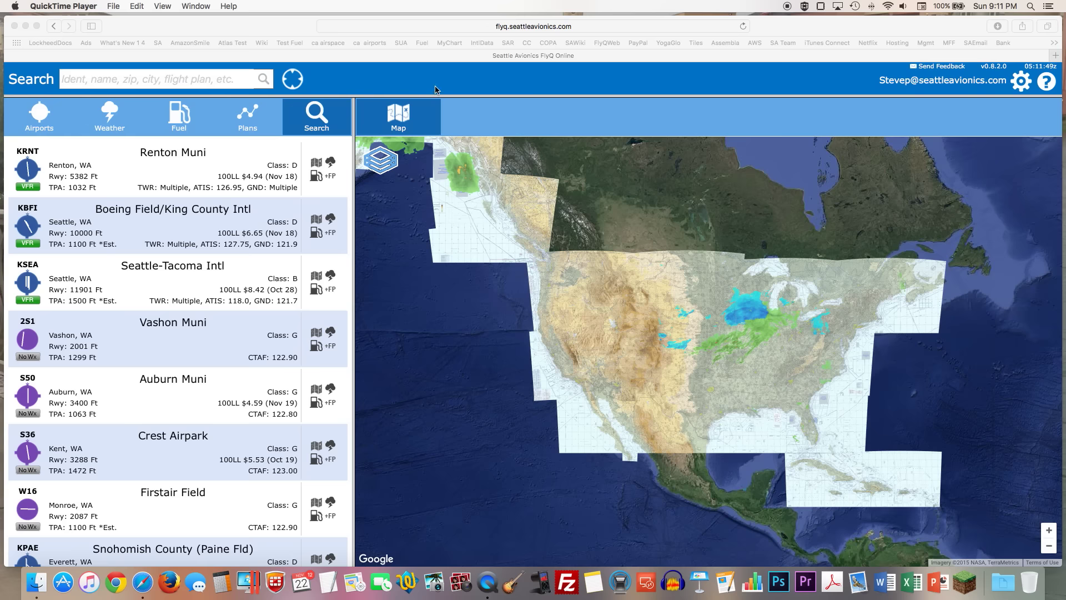
Open the FlyQ Online help window, read through it, and close it.
{"action": "left_click", "coordinate": [1047, 88]}
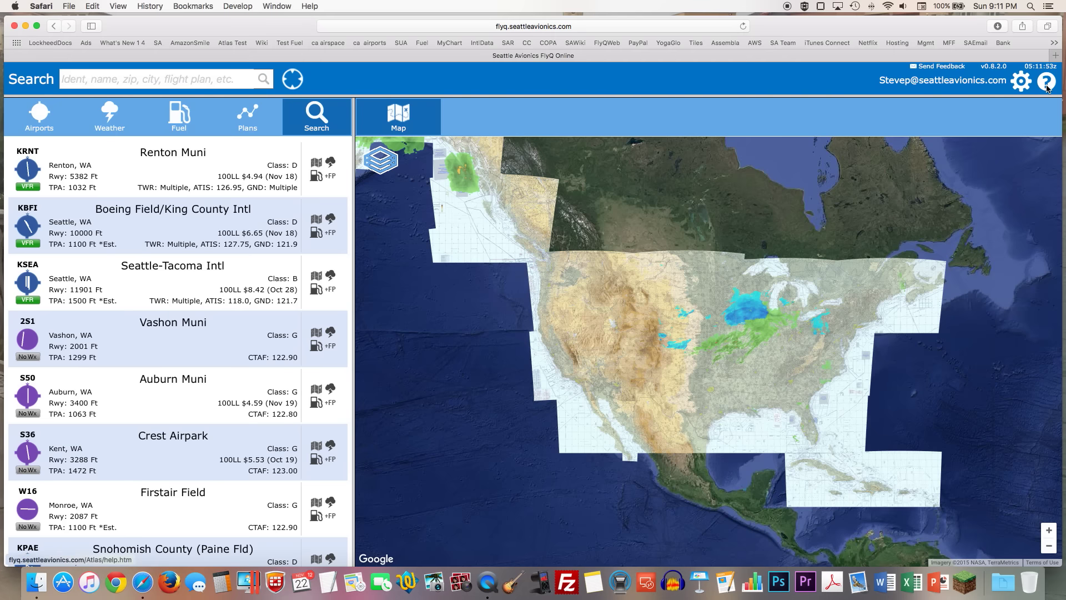
{"action": "left_click", "coordinate": [1047, 88]}
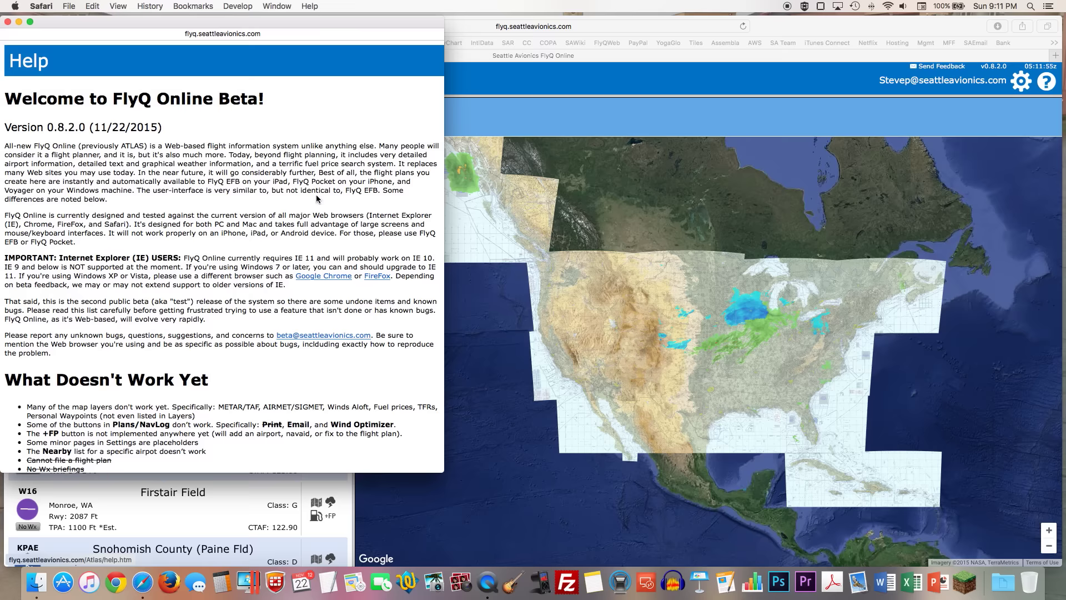
{"action": "scroll", "coordinate": [318, 198], "scroll_direction": "down", "scroll_amount": 2}
{"action": "scroll", "coordinate": [317, 198], "scroll_direction": "down", "scroll_amount": 8}
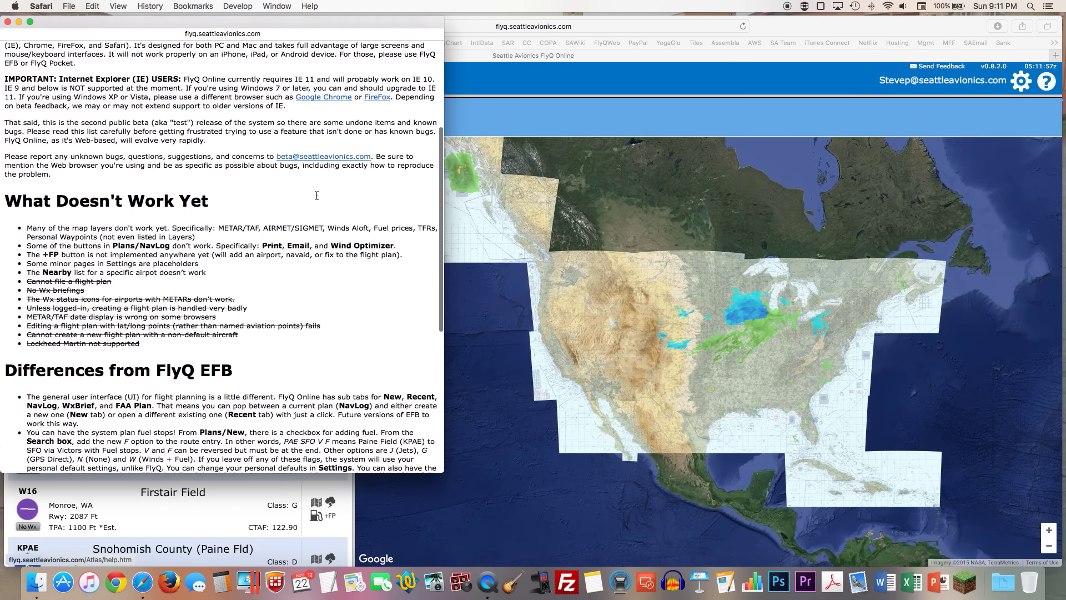
{"action": "scroll", "coordinate": [316, 196], "scroll_direction": "down", "scroll_amount": 5}
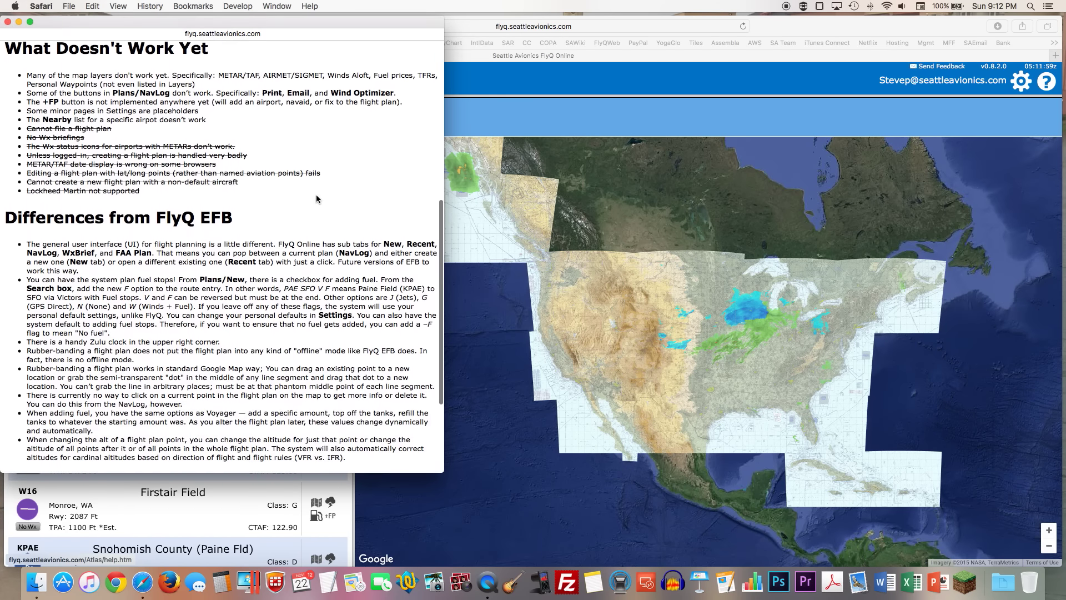
{"action": "scroll", "coordinate": [317, 198], "scroll_direction": "down", "scroll_amount": 1}
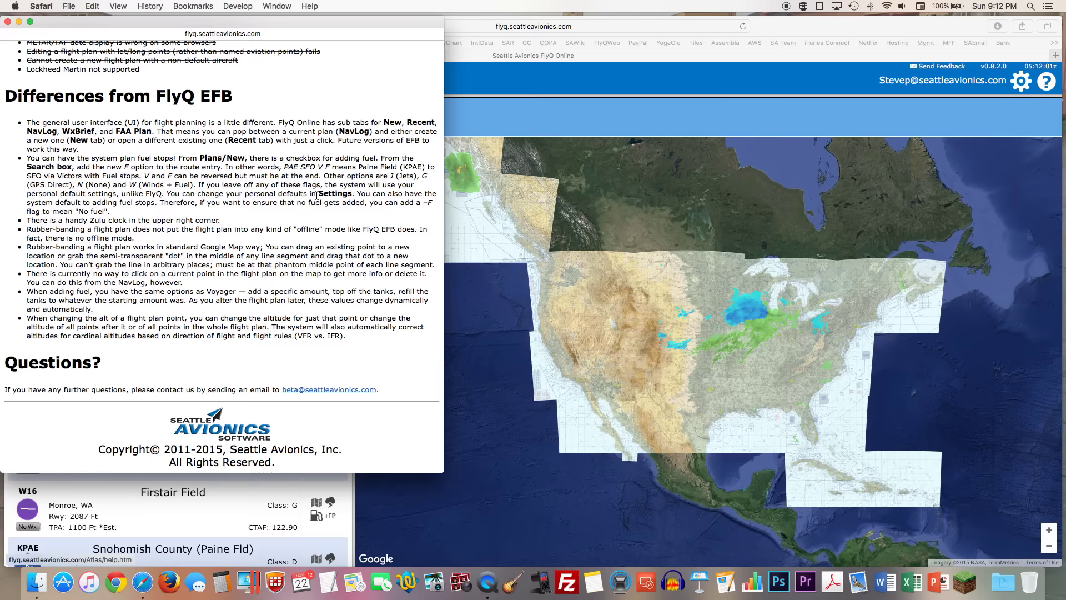
{"action": "scroll", "coordinate": [317, 197], "scroll_direction": "up", "scroll_amount": 2}
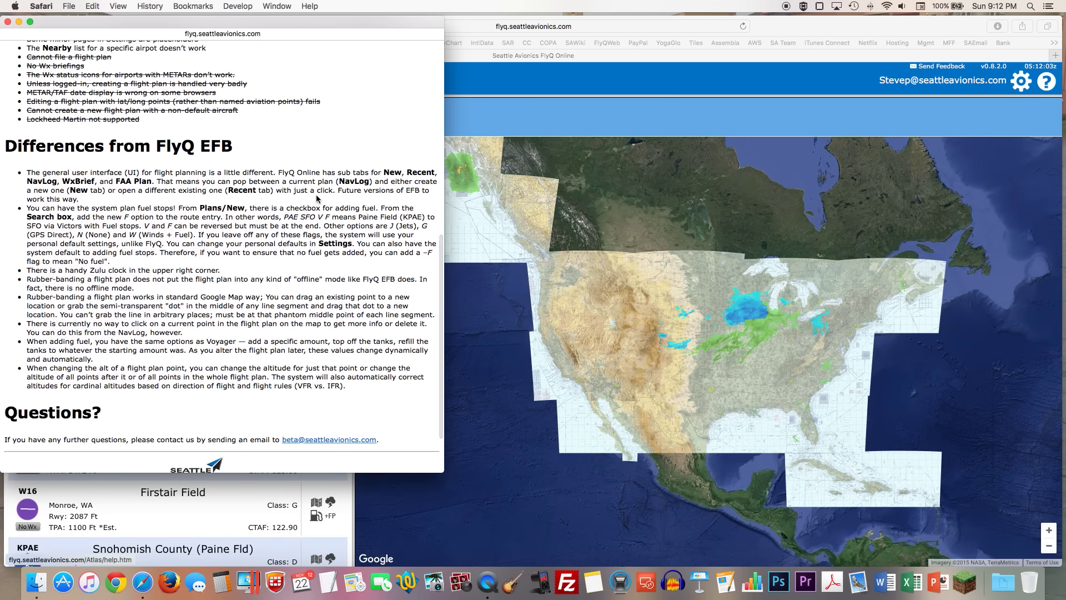
{"action": "scroll", "coordinate": [317, 198], "scroll_direction": "up", "scroll_amount": 12}
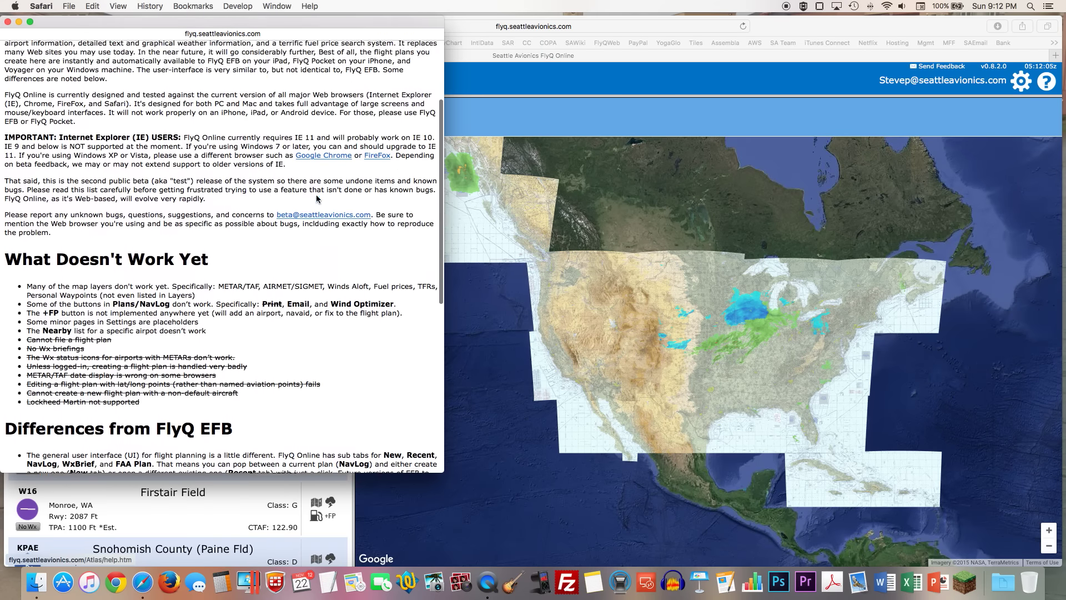
{"action": "left_click", "coordinate": [8, 22]}
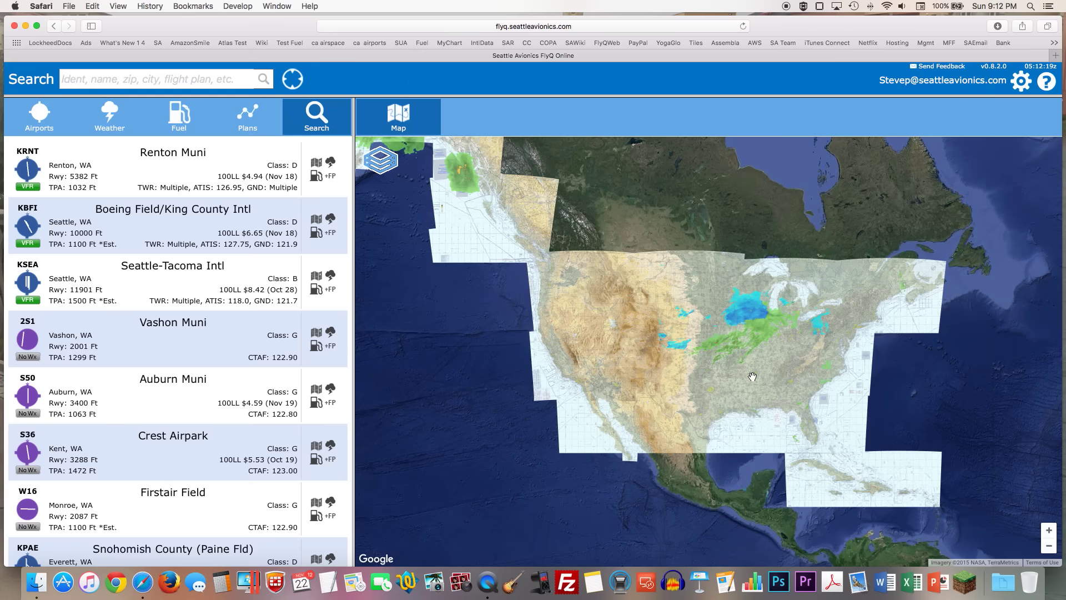
Jump the map to Seattle and zoom out to western Washington's sectional chart.
{"action": "left_click_drag", "start_coordinate": [766, 384], "coordinate": [855, 400]}
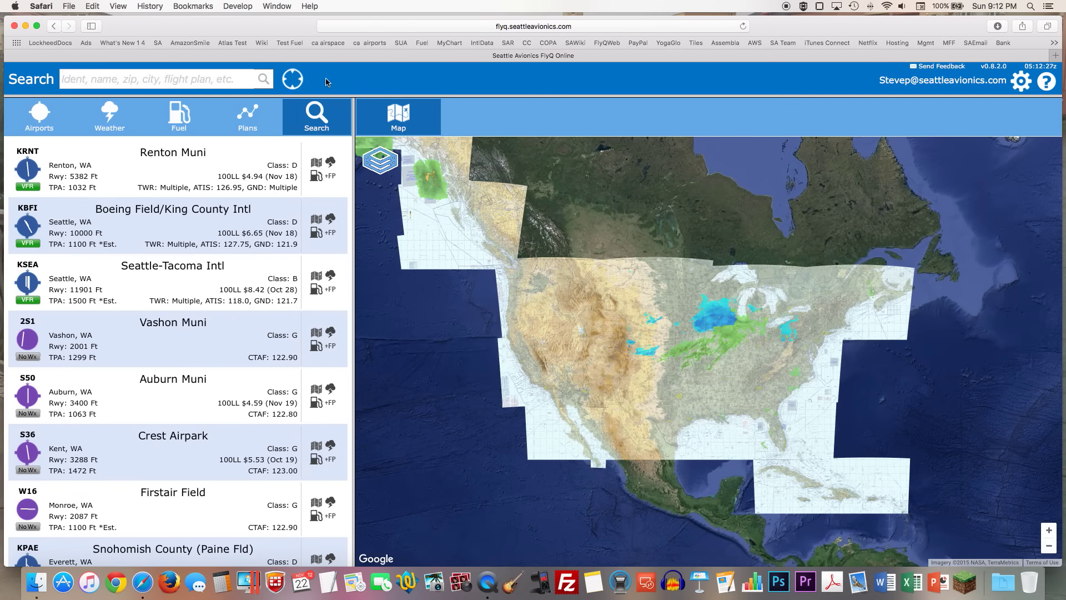
{"action": "left_click", "coordinate": [290, 81]}
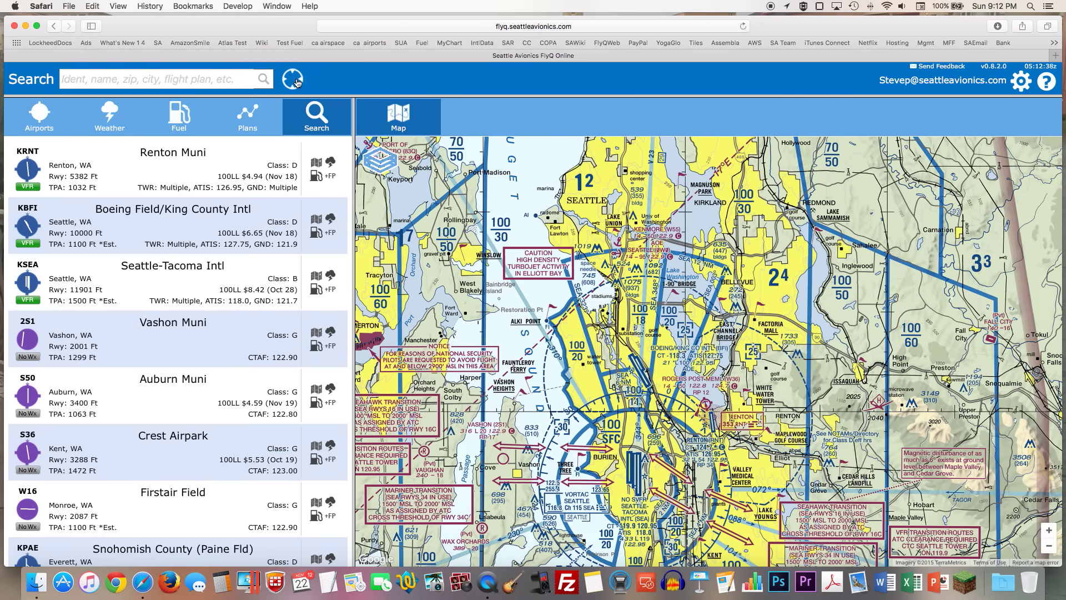
{"action": "left_click_drag", "start_coordinate": [876, 477], "coordinate": [815, 424]}
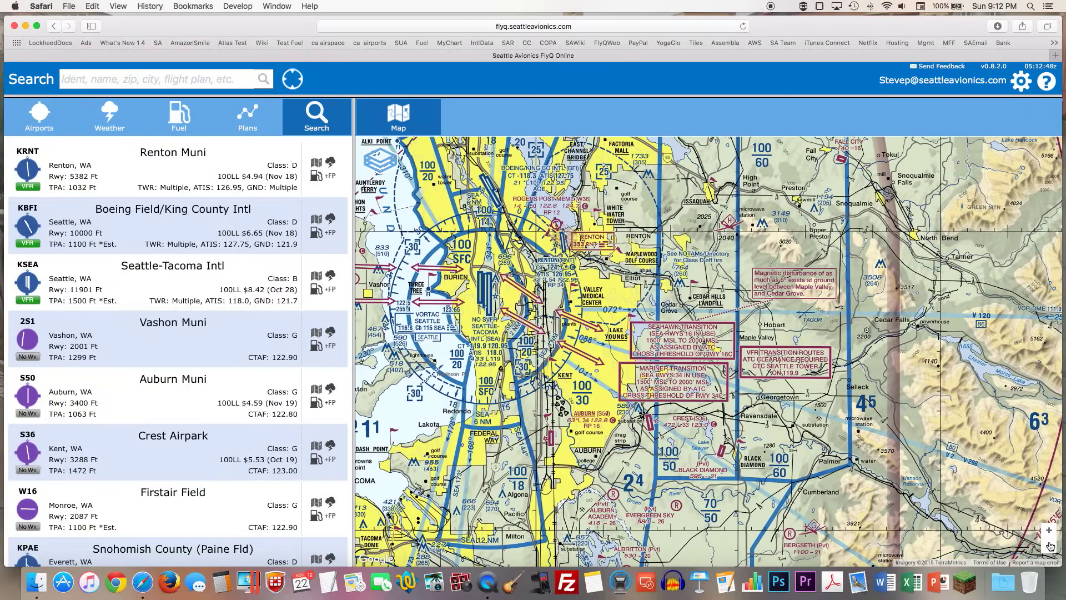
{"action": "left_click", "coordinate": [1049, 543]}
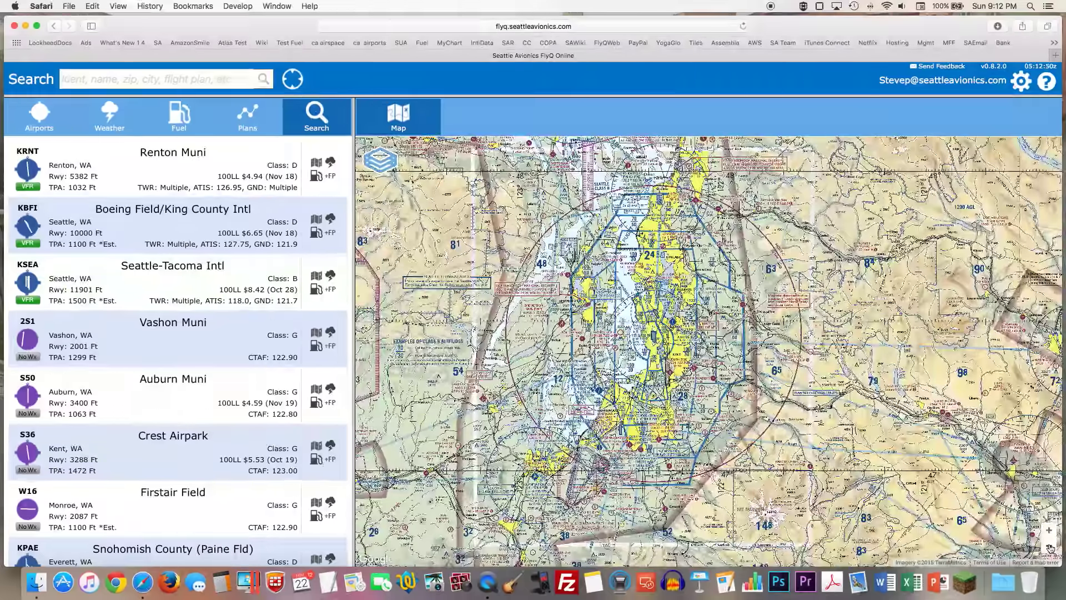
{"action": "double_click", "coordinate": [1050, 547]}
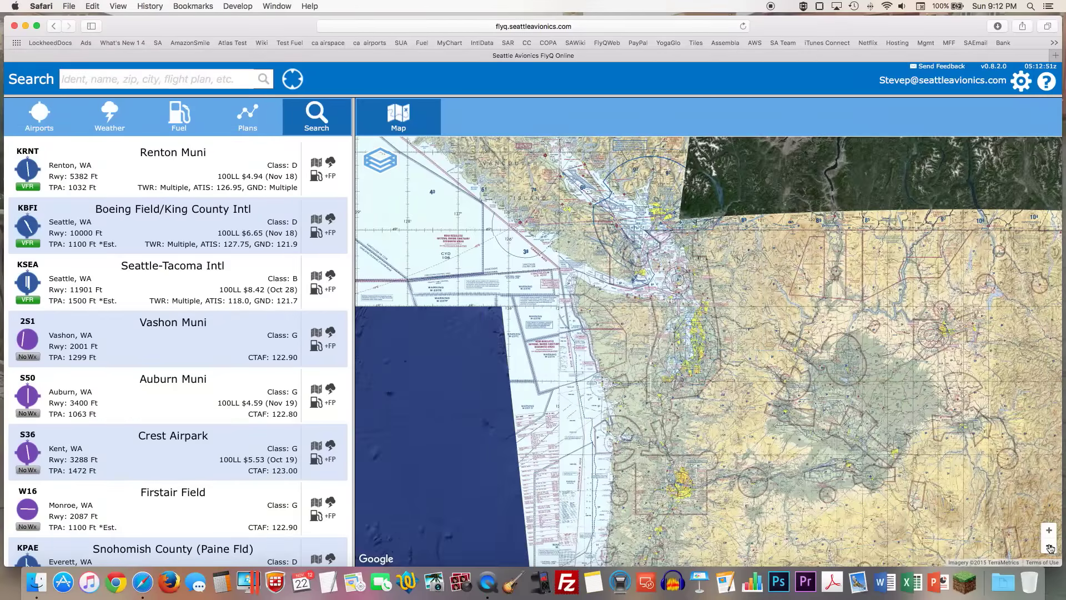
Preview the IFR Low base chart over the Seattle region.
{"action": "left_click", "coordinate": [389, 163]}
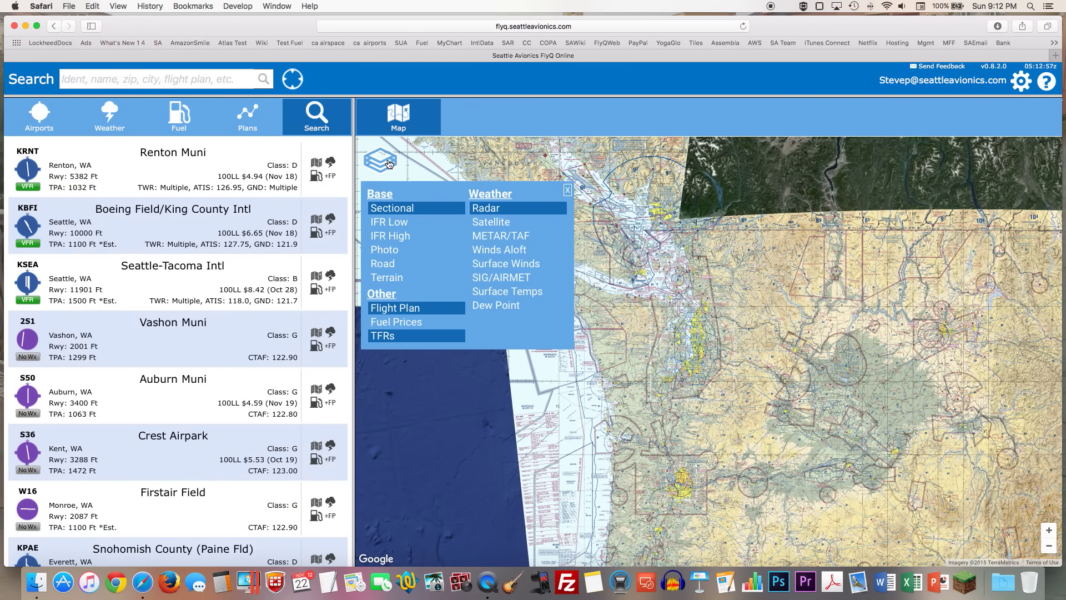
{"action": "left_click", "coordinate": [400, 223]}
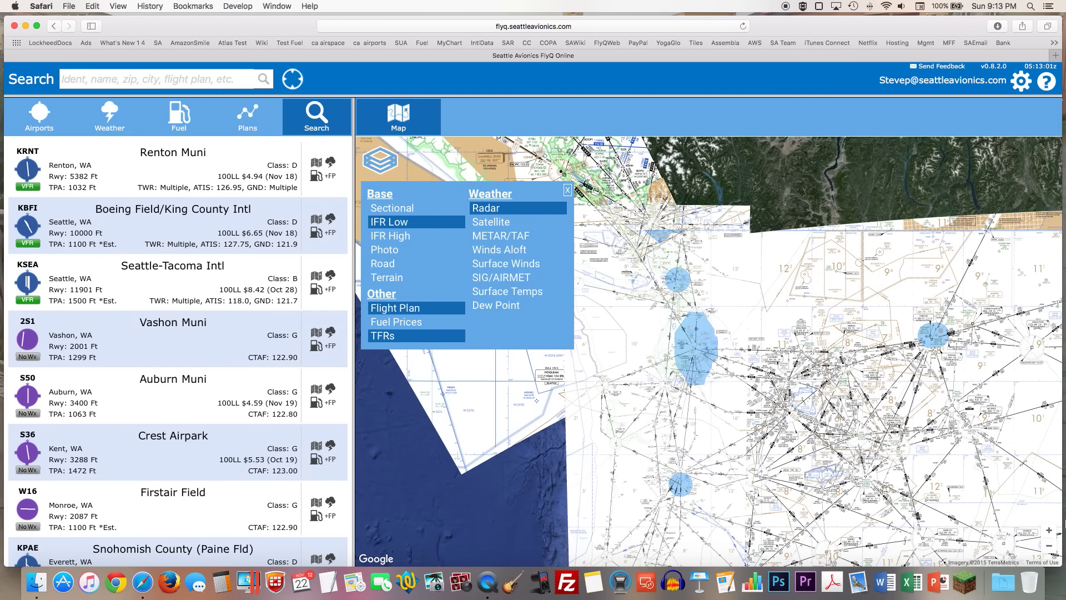
{"action": "left_click", "coordinate": [1049, 533]}
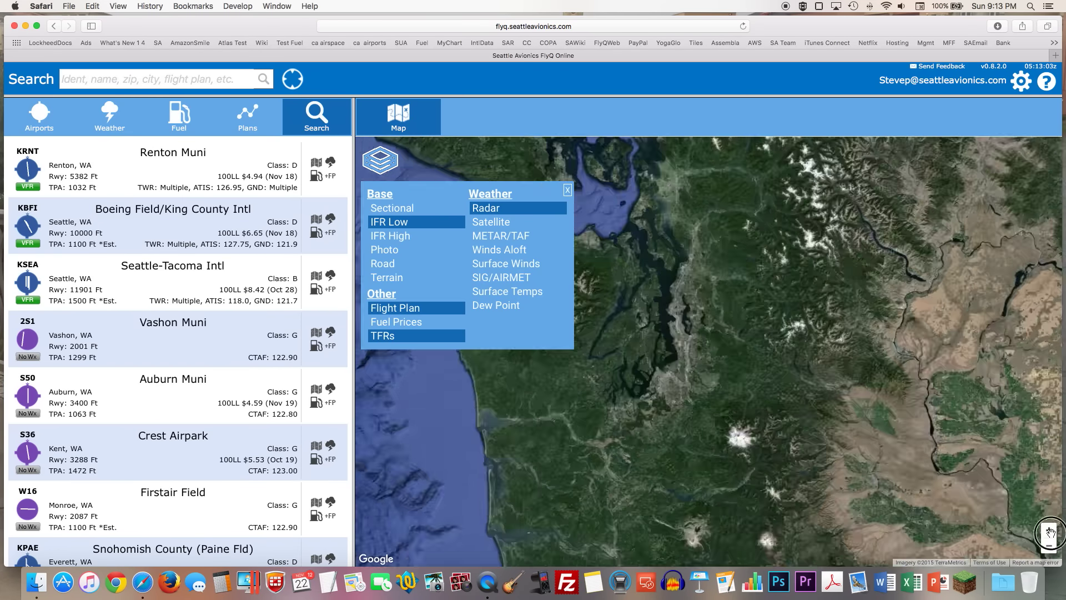
{"action": "left_click", "coordinate": [1049, 532]}
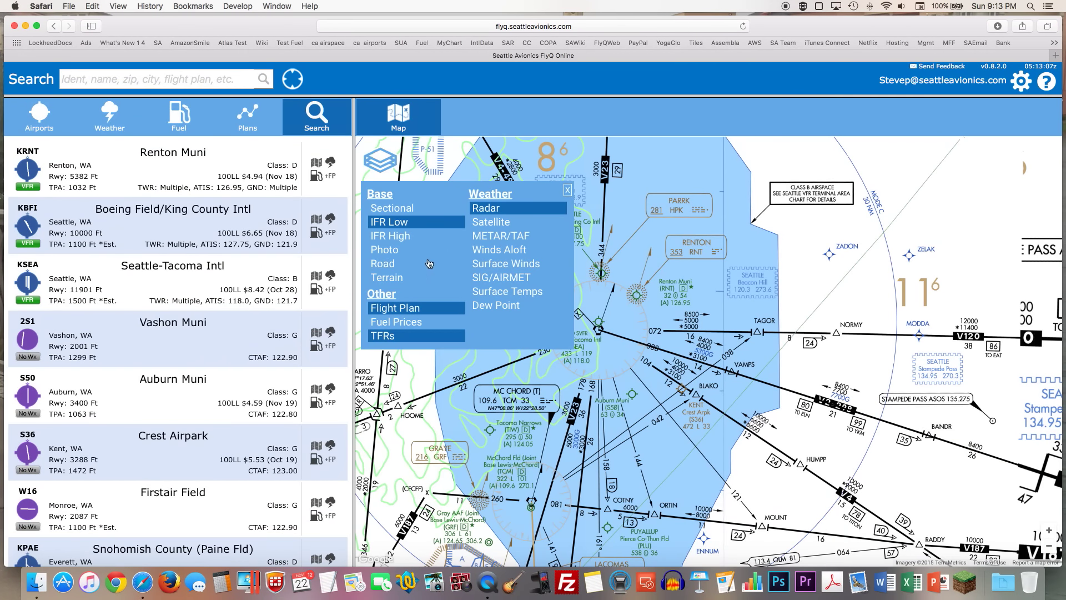
Switch to the Photo base layer and zoom in closely on the neighbourhood.
{"action": "left_click", "coordinate": [388, 251]}
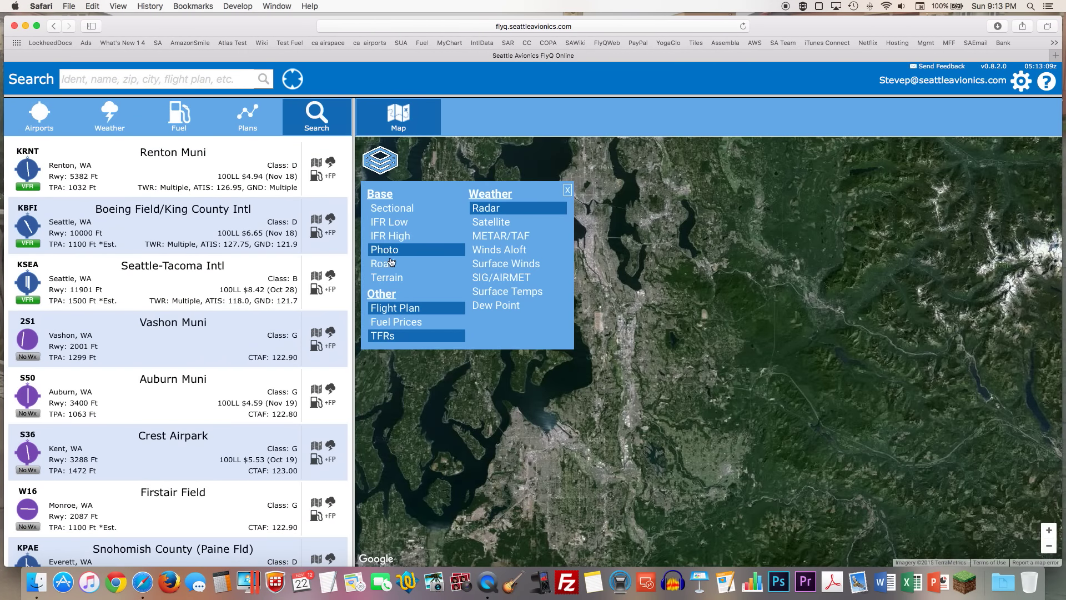
{"action": "left_click", "coordinate": [1050, 533]}
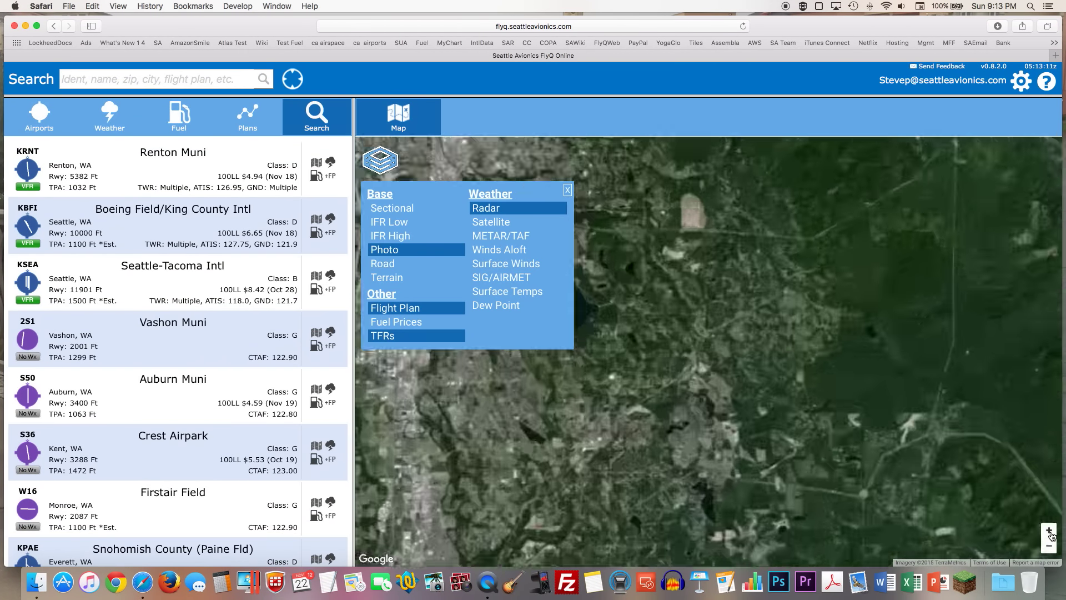
{"action": "left_click", "coordinate": [1050, 531]}
{"action": "left_click", "coordinate": [1050, 531]}
{"action": "left_click", "coordinate": [1050, 531]}
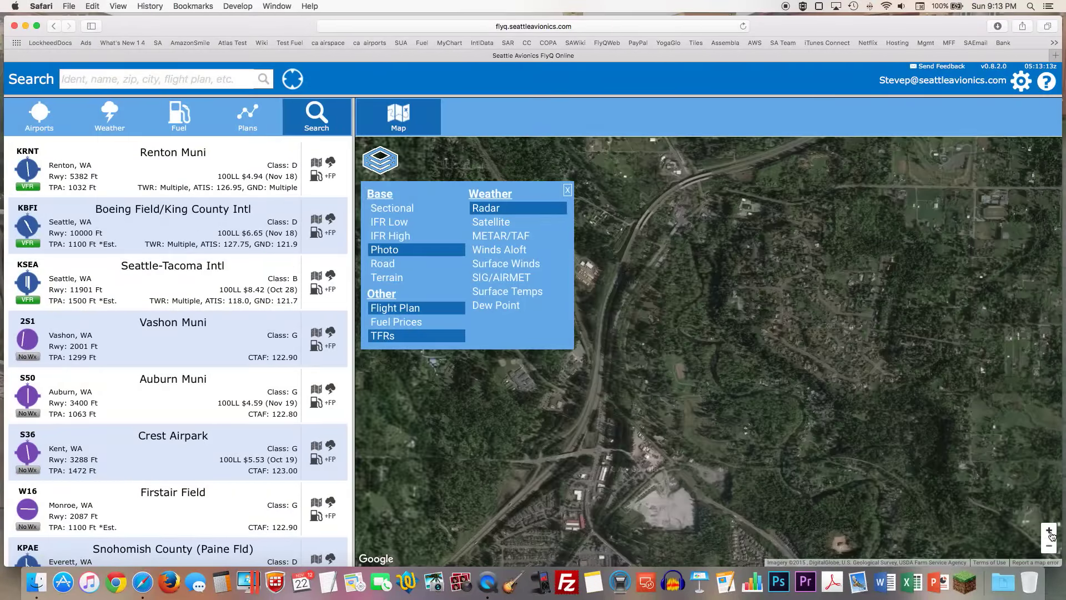
{"action": "left_click", "coordinate": [1050, 531]}
{"action": "left_click", "coordinate": [1050, 531]}
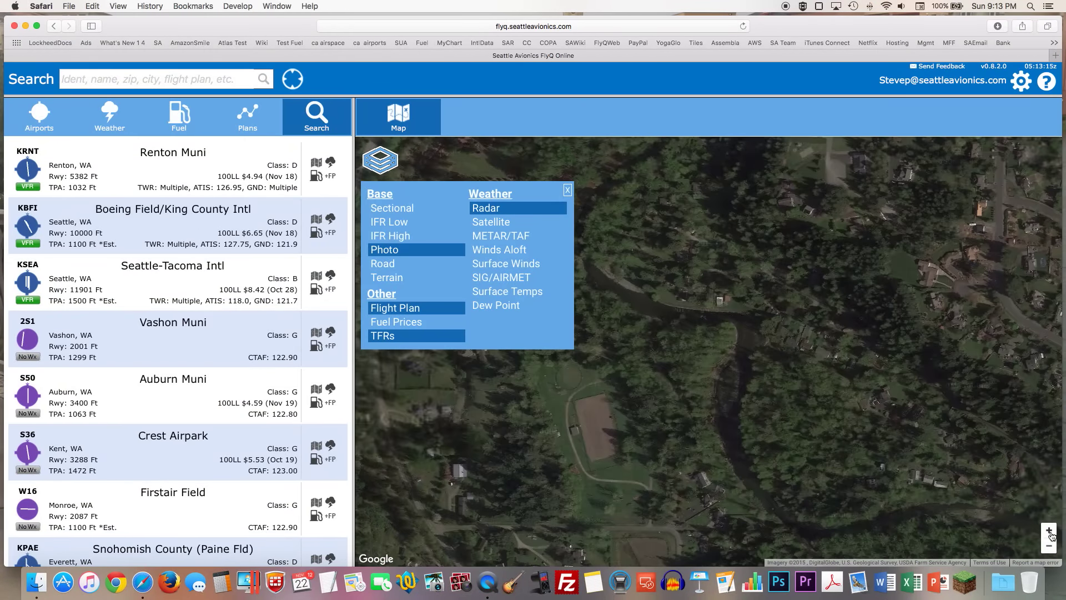
View the Road map zoomed out, then settle on the Terrain base layer.
{"action": "left_click", "coordinate": [383, 263]}
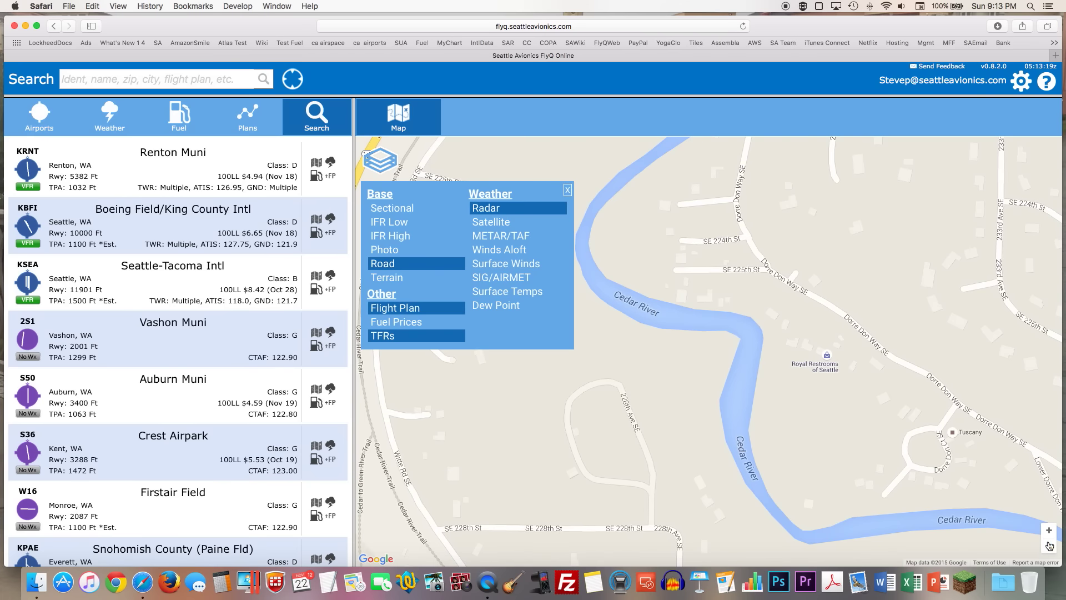
{"action": "left_click", "coordinate": [1050, 549]}
{"action": "left_click", "coordinate": [1050, 547]}
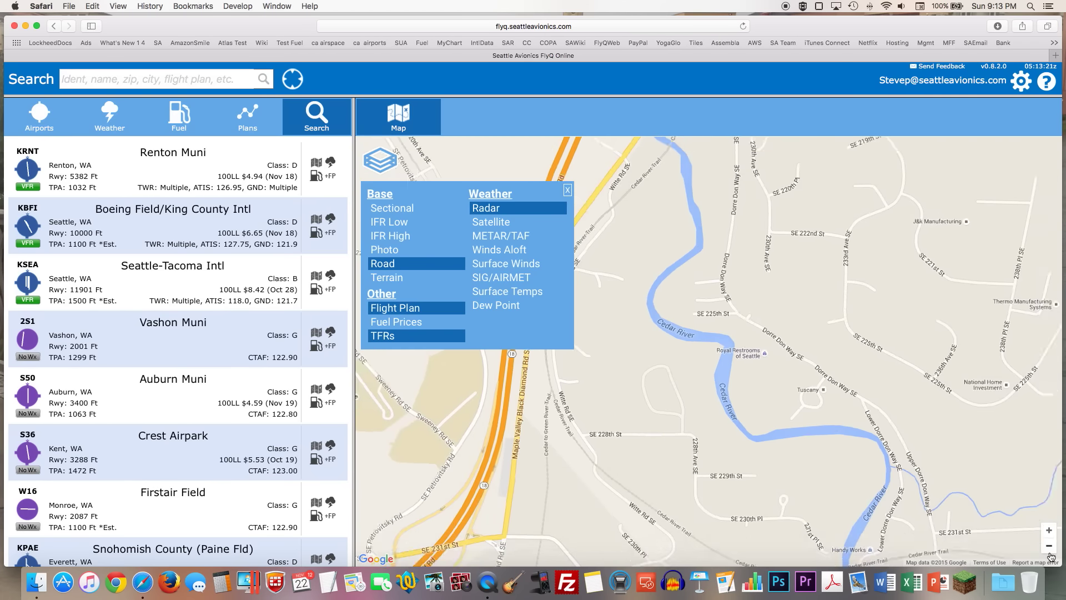
{"action": "left_click", "coordinate": [1049, 547]}
{"action": "left_click", "coordinate": [1049, 547]}
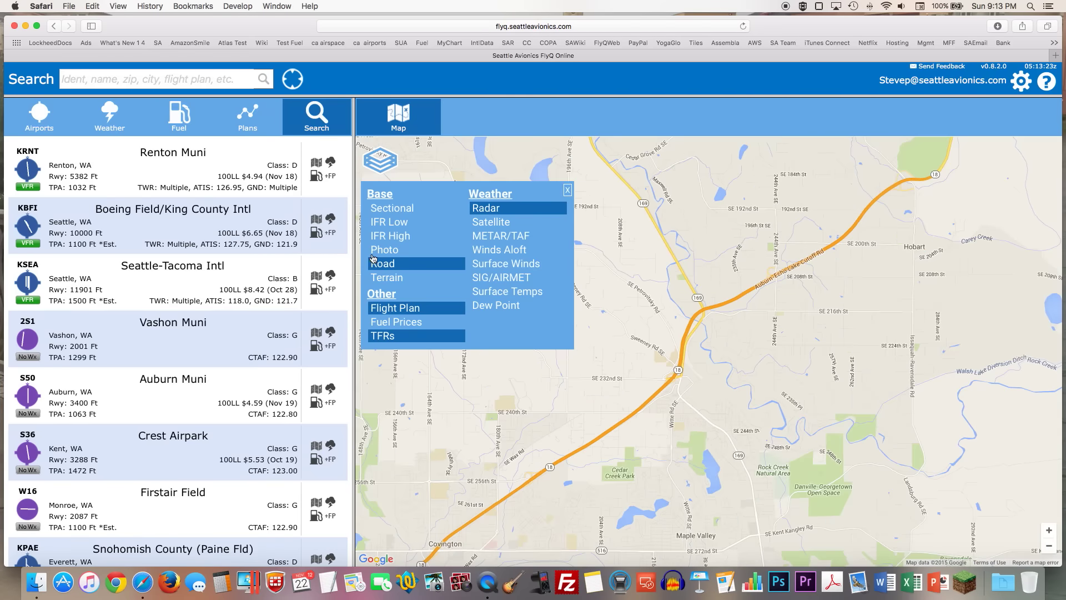
{"action": "left_click", "coordinate": [395, 279]}
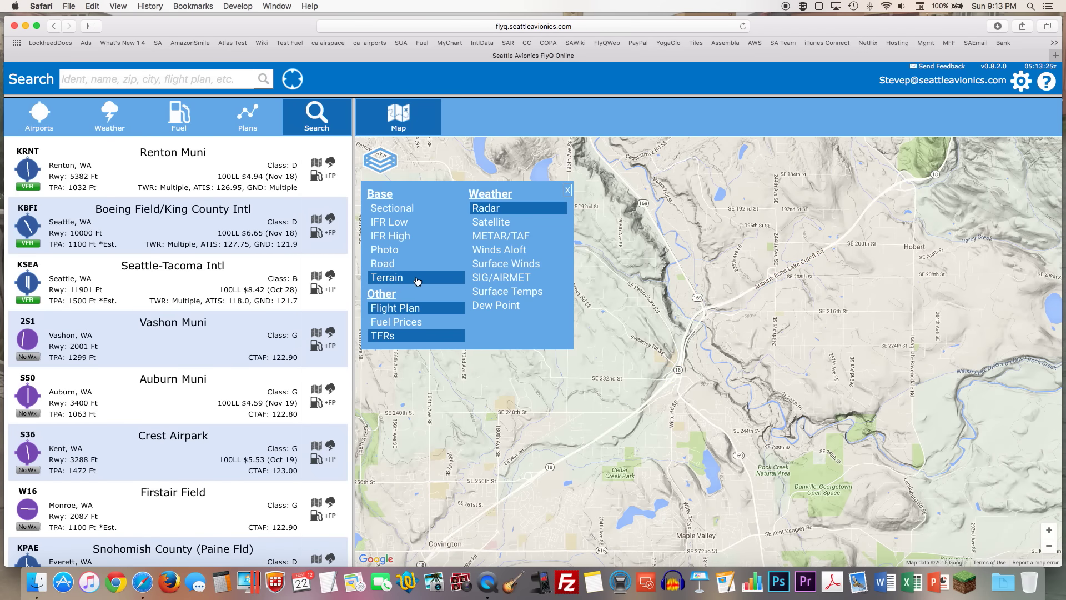
Set the base map to IFR Low, trying Sectional first, and zoom out two levels.
{"action": "left_click", "coordinate": [398, 209]}
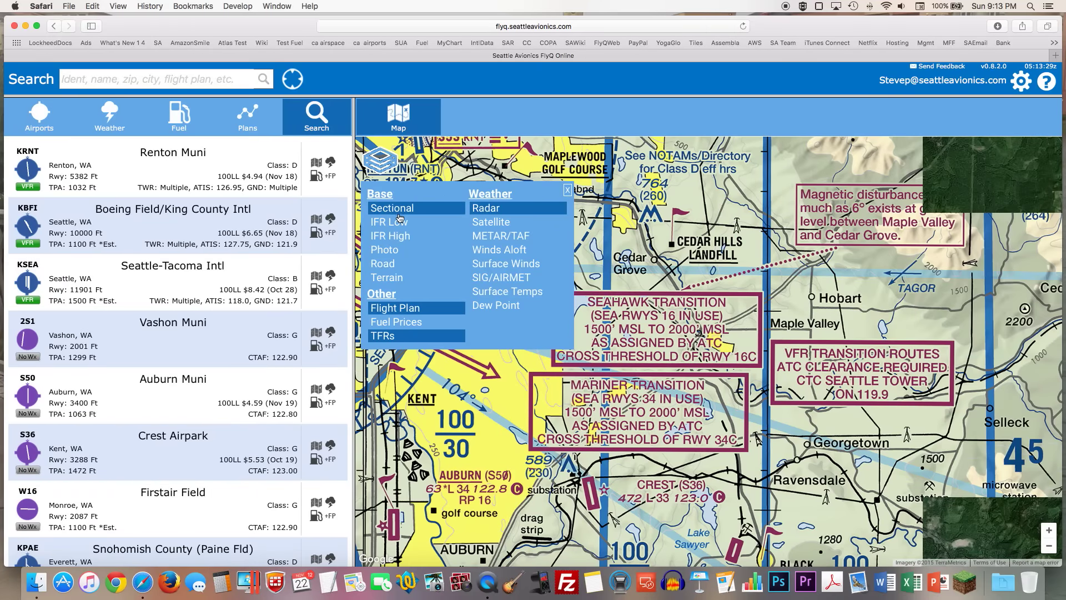
{"action": "left_click", "coordinate": [396, 224]}
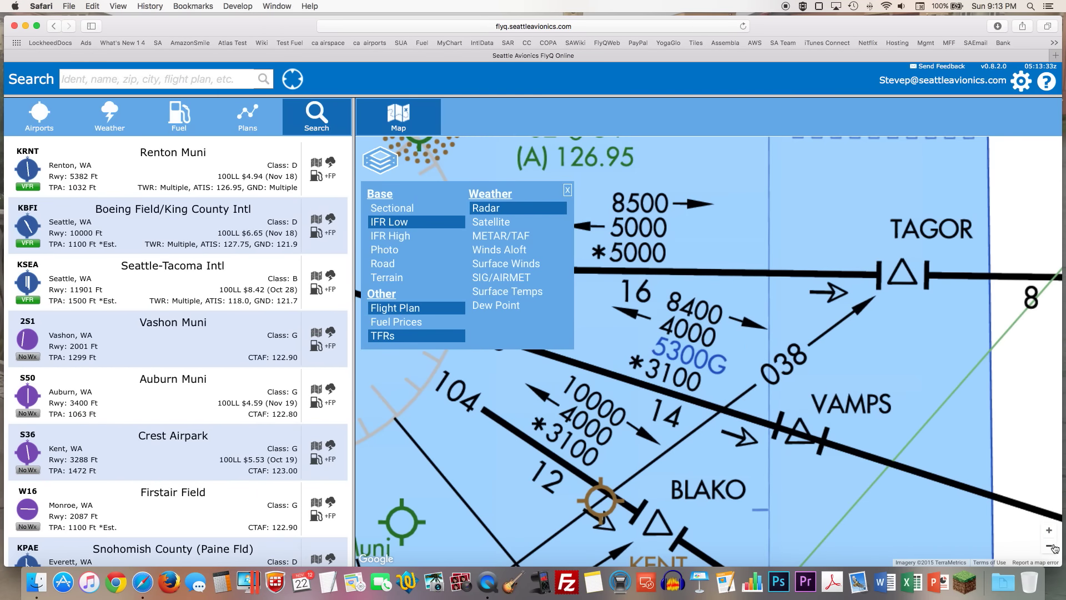
{"action": "left_click", "coordinate": [1050, 547]}
{"action": "left_click", "coordinate": [1050, 547]}
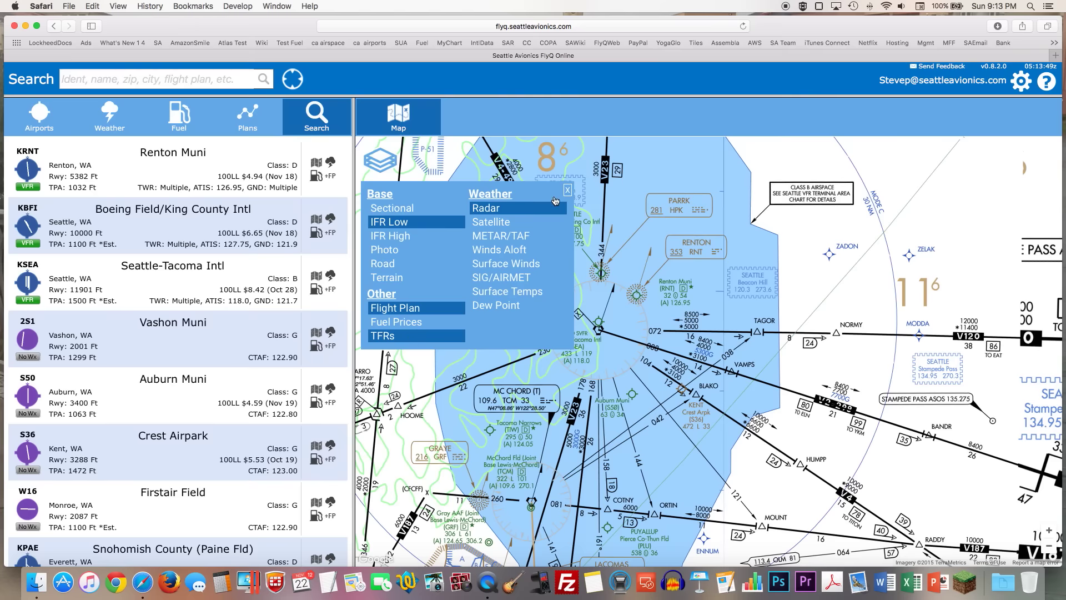
Zoom out from Seattle until all of North America is visible.
{"action": "left_click", "coordinate": [1049, 548]}
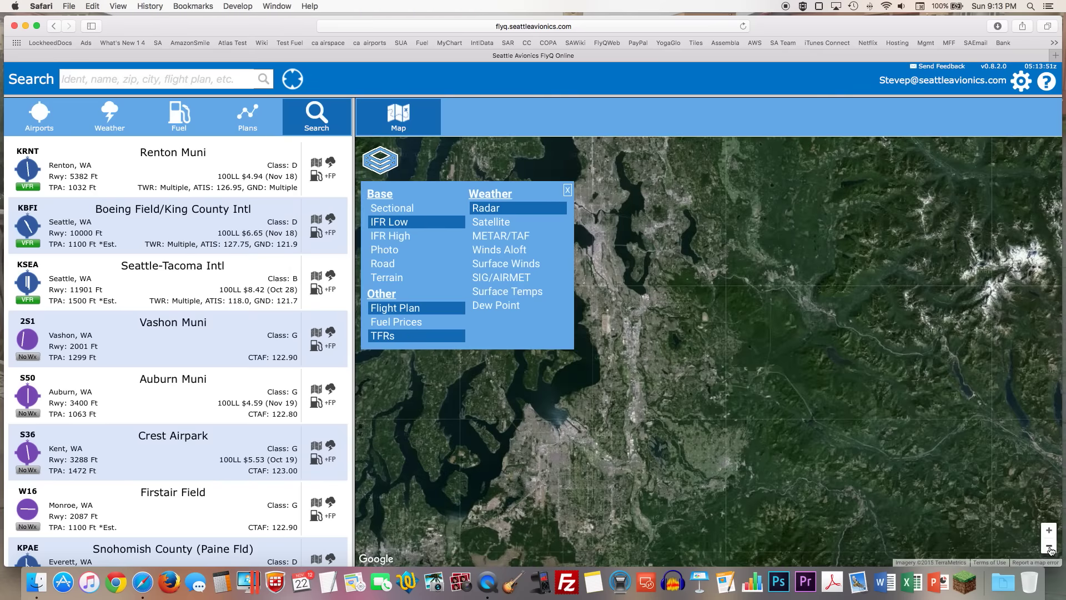
{"action": "left_click", "coordinate": [1049, 548]}
{"action": "left_click", "coordinate": [1050, 548]}
{"action": "left_click", "coordinate": [1050, 548]}
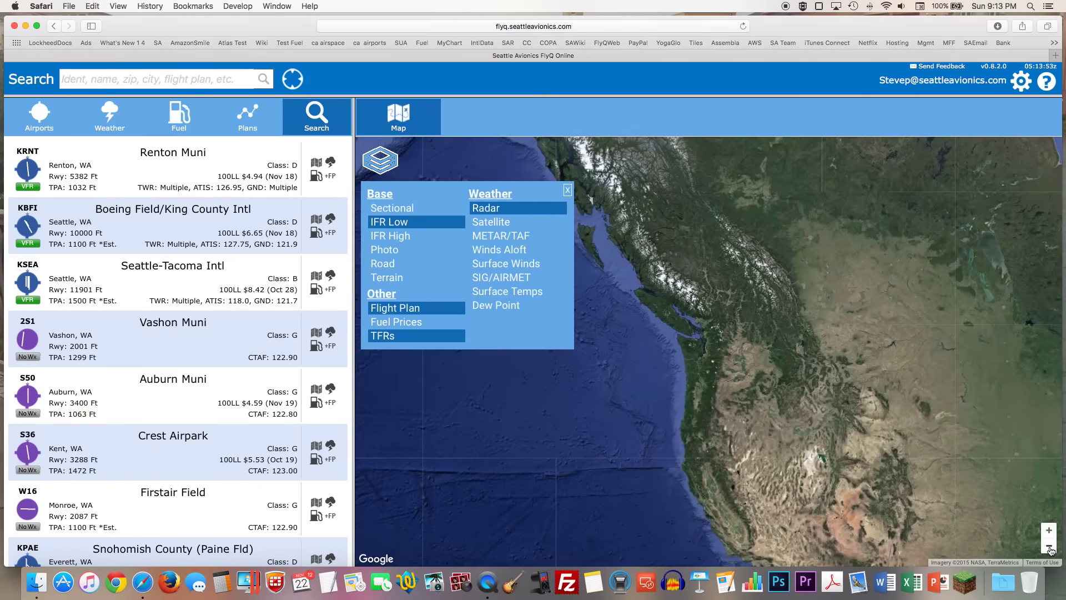
{"action": "left_click", "coordinate": [1049, 548]}
{"action": "left_click", "coordinate": [1049, 548]}
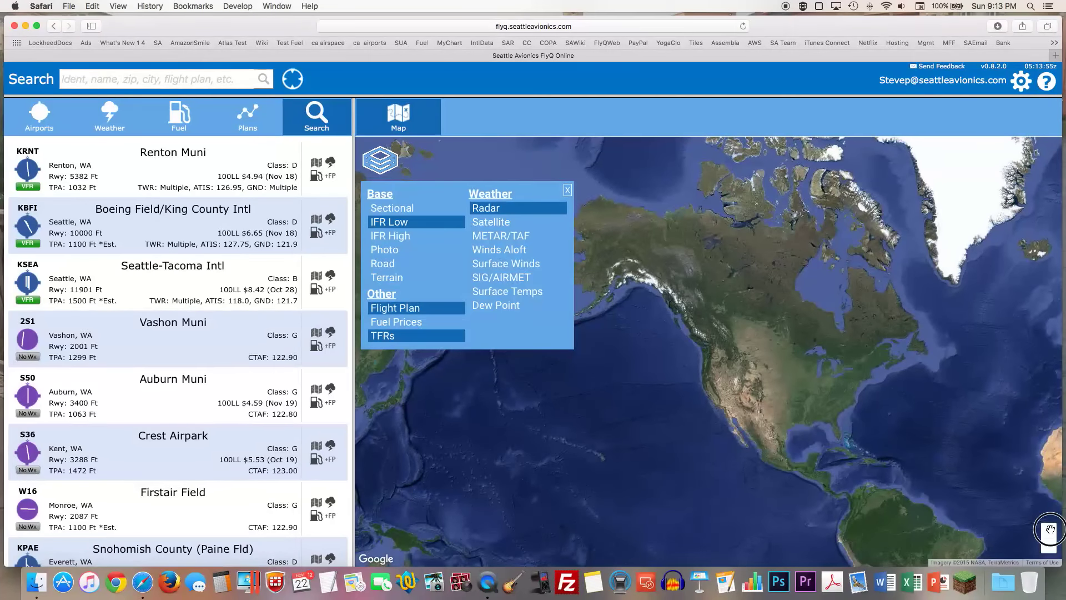
Preview the Satellite, Surface Winds, SIG/AIRMET, Surface Temps and Dew Point overlays over the US.
{"action": "left_click", "coordinate": [1050, 530]}
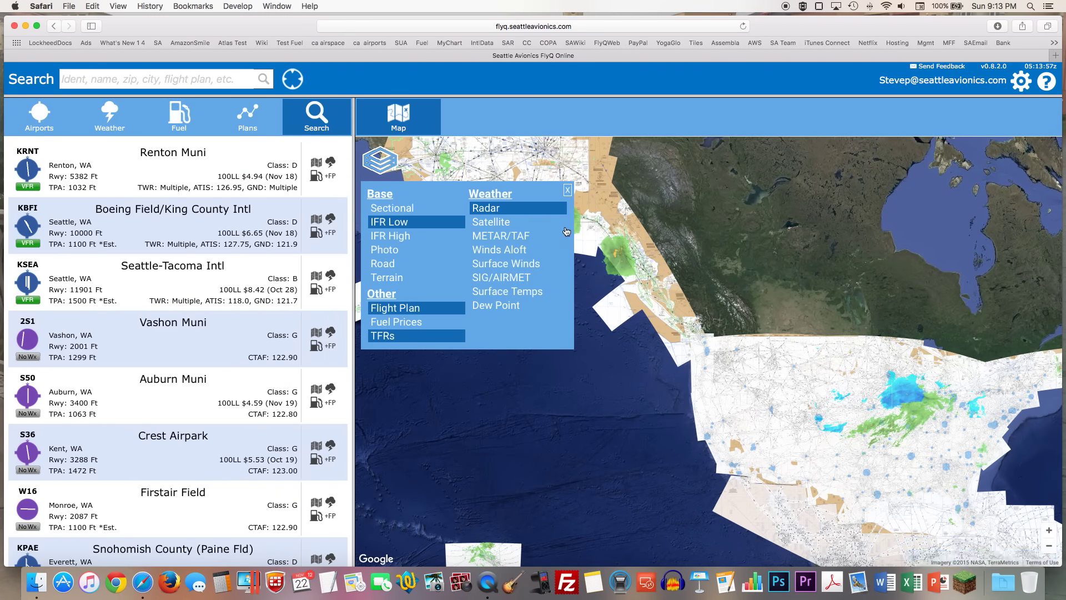
{"action": "left_click", "coordinate": [492, 225]}
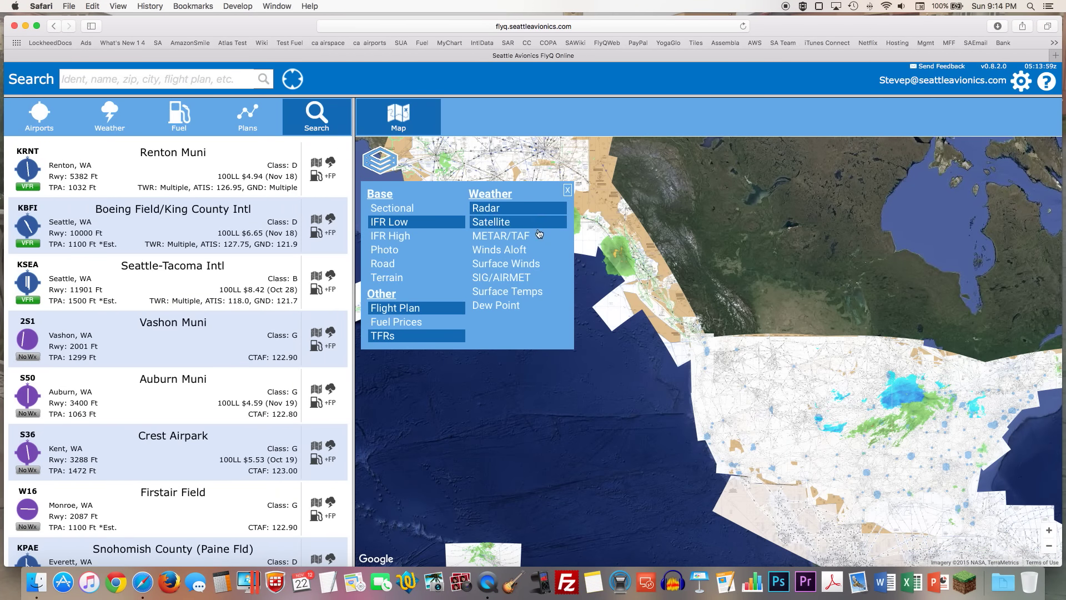
{"action": "left_click", "coordinate": [517, 264]}
{"action": "left_click", "coordinate": [518, 276]}
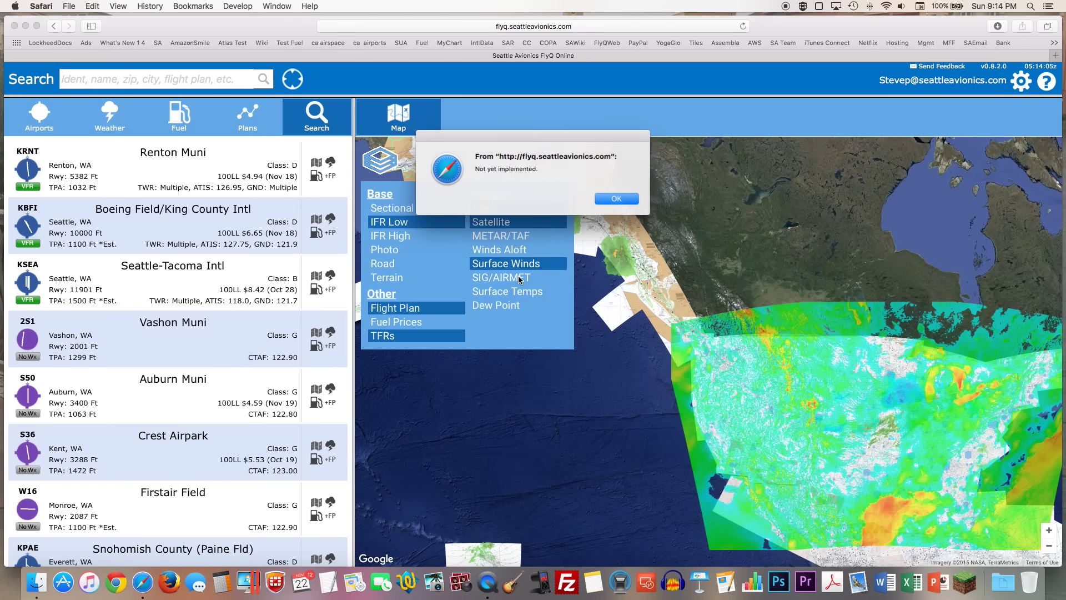
{"action": "left_click", "coordinate": [607, 201]}
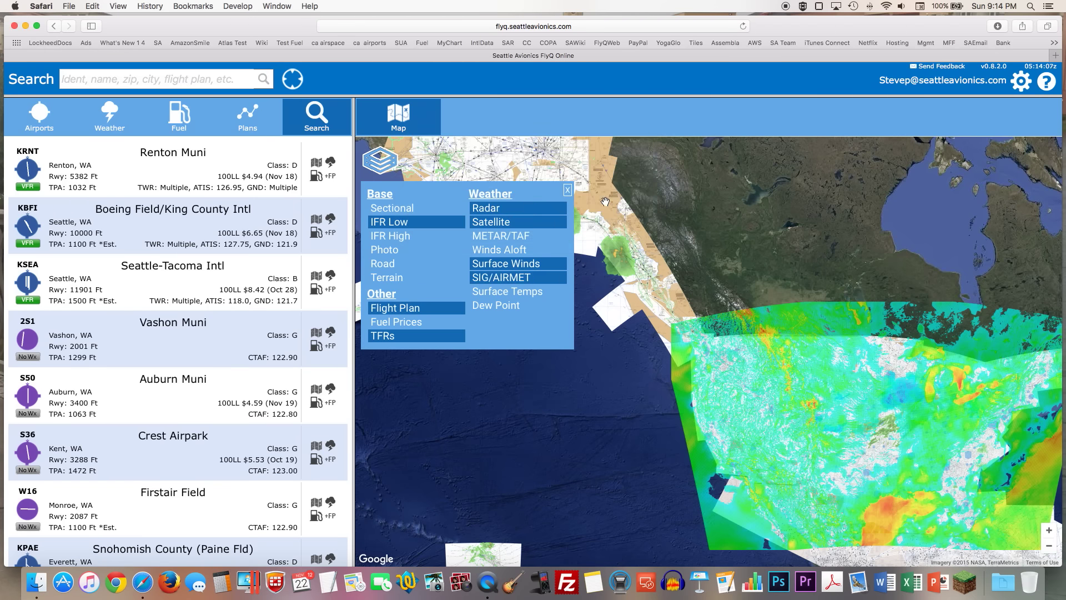
{"action": "left_click", "coordinate": [511, 296]}
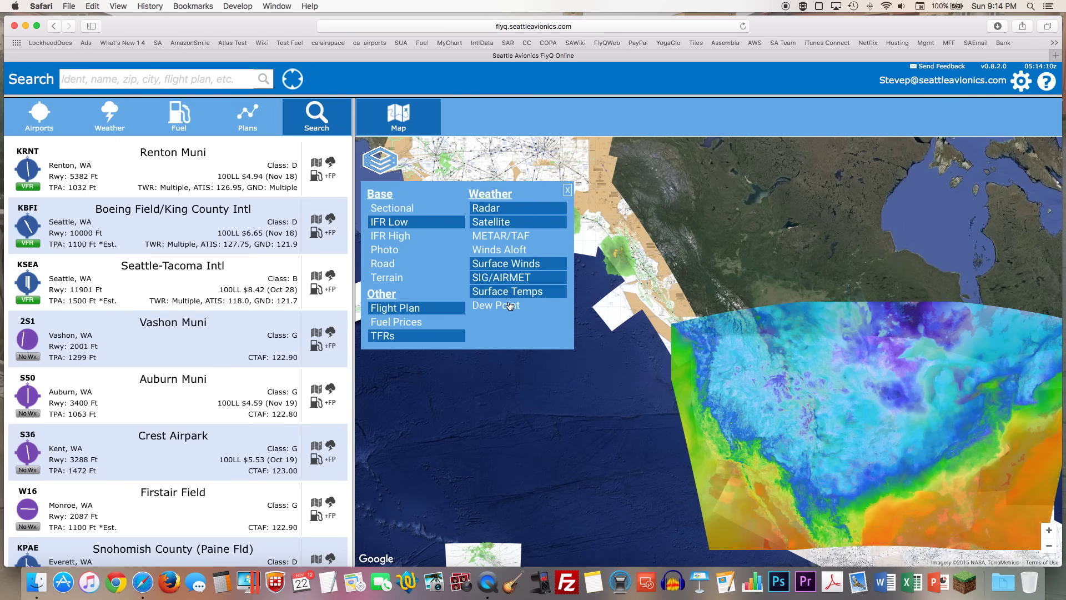
{"action": "left_click", "coordinate": [508, 306]}
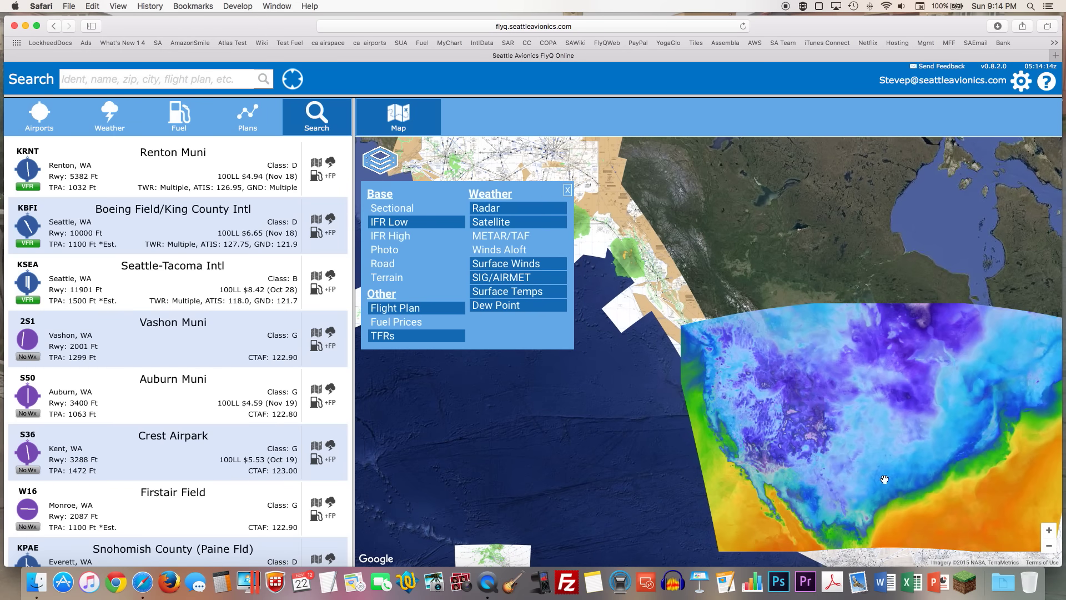
Return the map to Seattle and switch off the Surface Temps and Dew Point overlays.
{"action": "double_click", "coordinate": [1049, 546]}
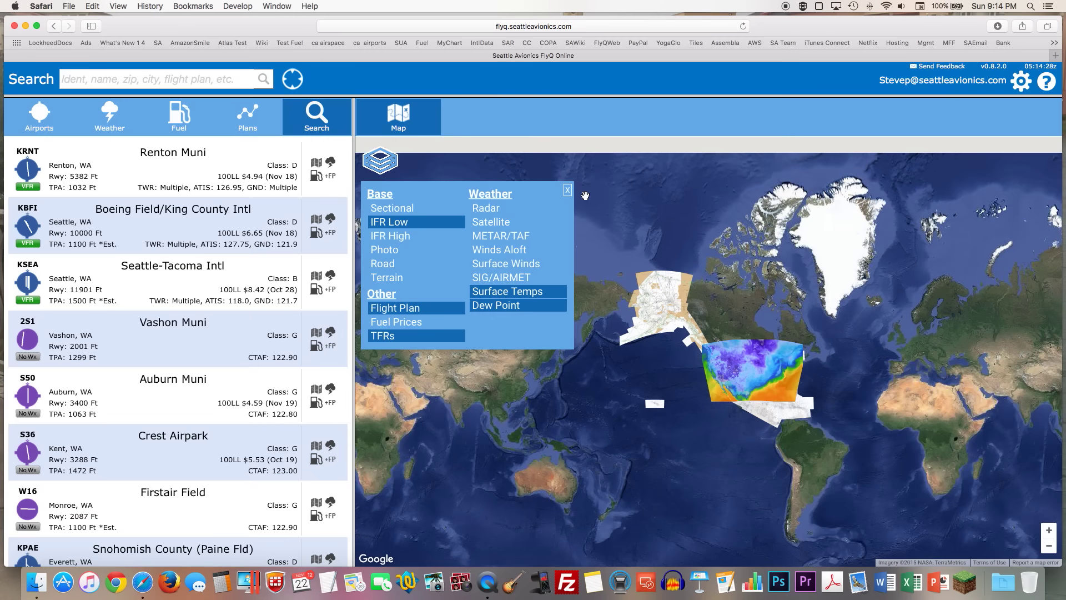
{"action": "left_click", "coordinate": [298, 85]}
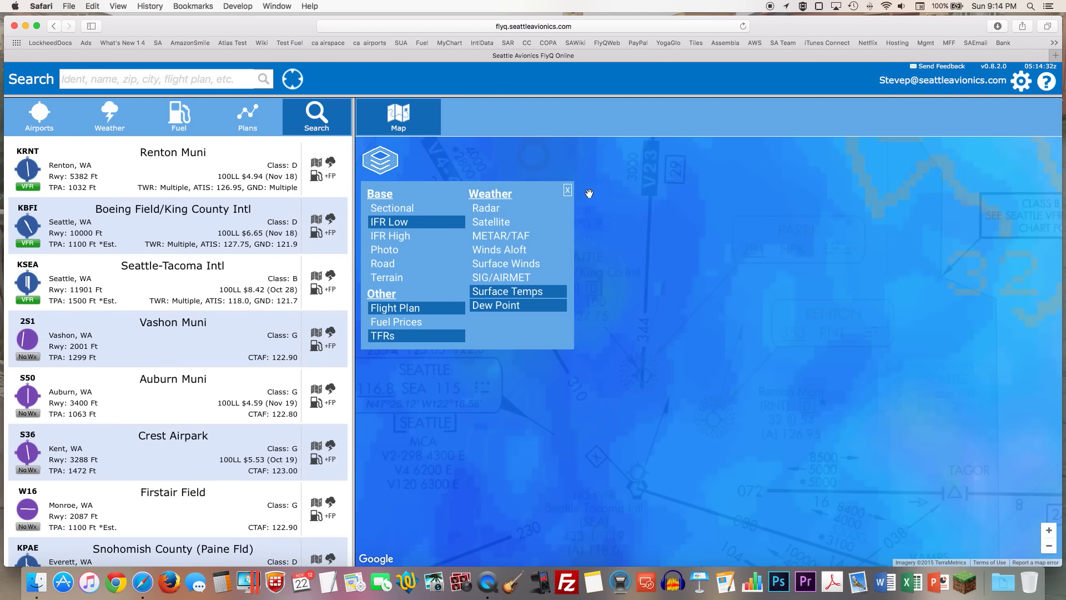
{"action": "left_click", "coordinate": [518, 298]}
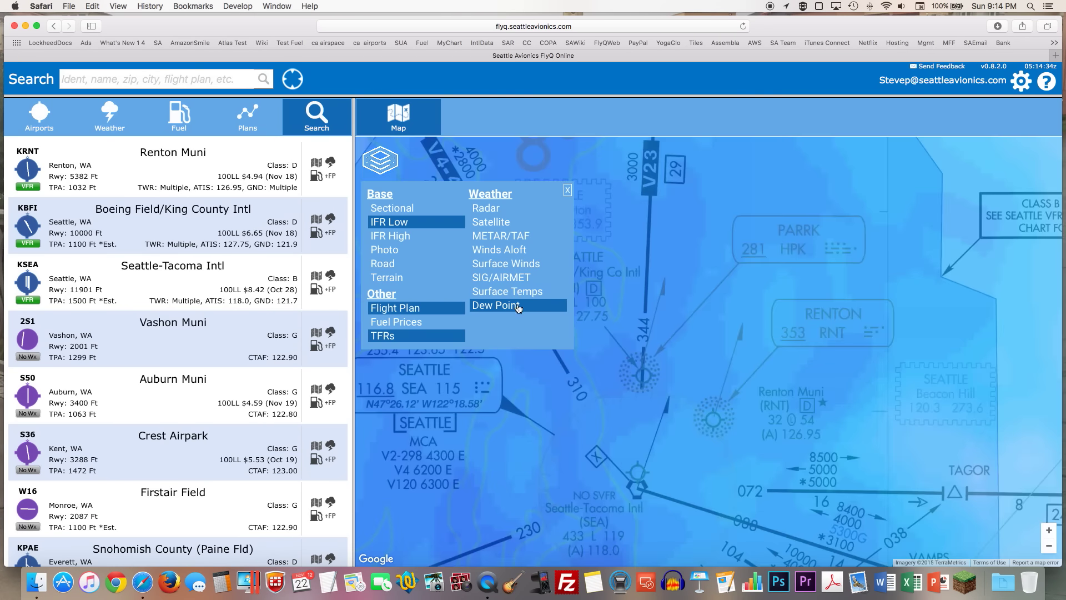
{"action": "left_click", "coordinate": [518, 306]}
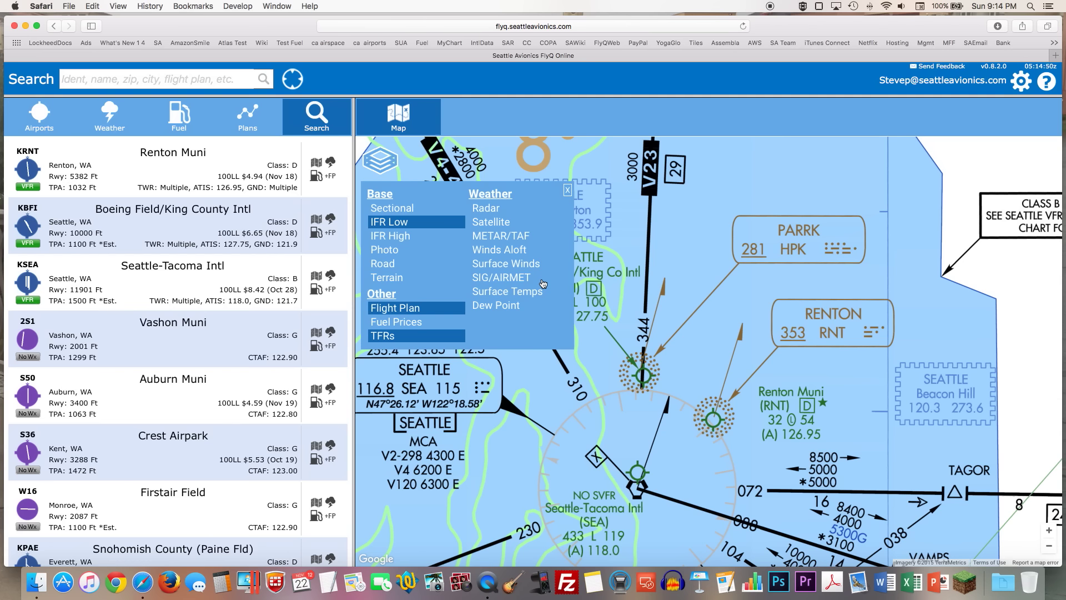
Enter 'chicago' in the airport search field, removing the autofill suggestion.
{"action": "left_click", "coordinate": [160, 82]}
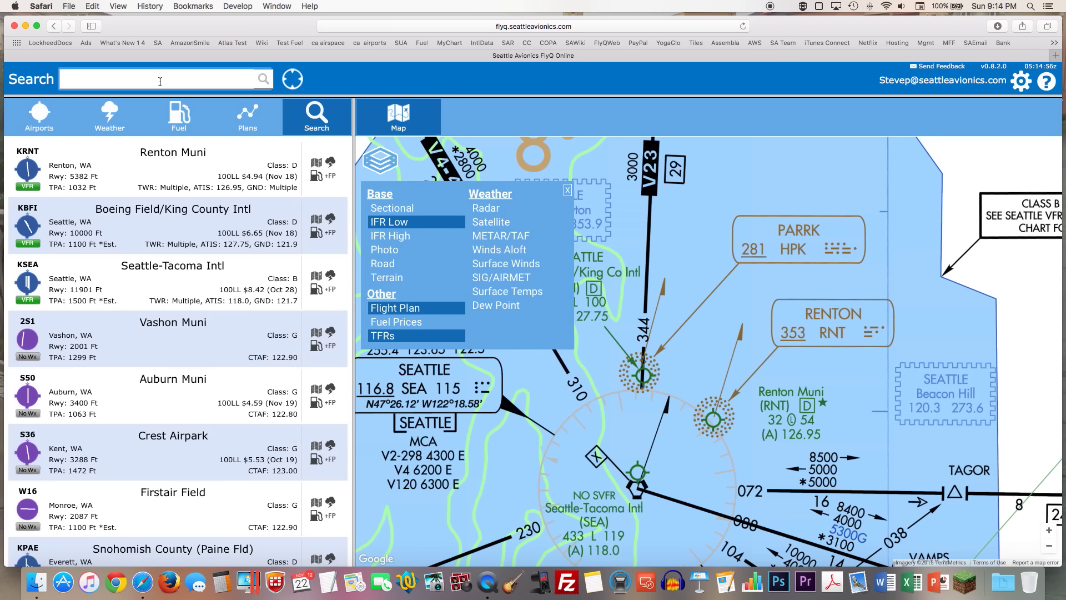
{"action": "type", "text": "cha"}
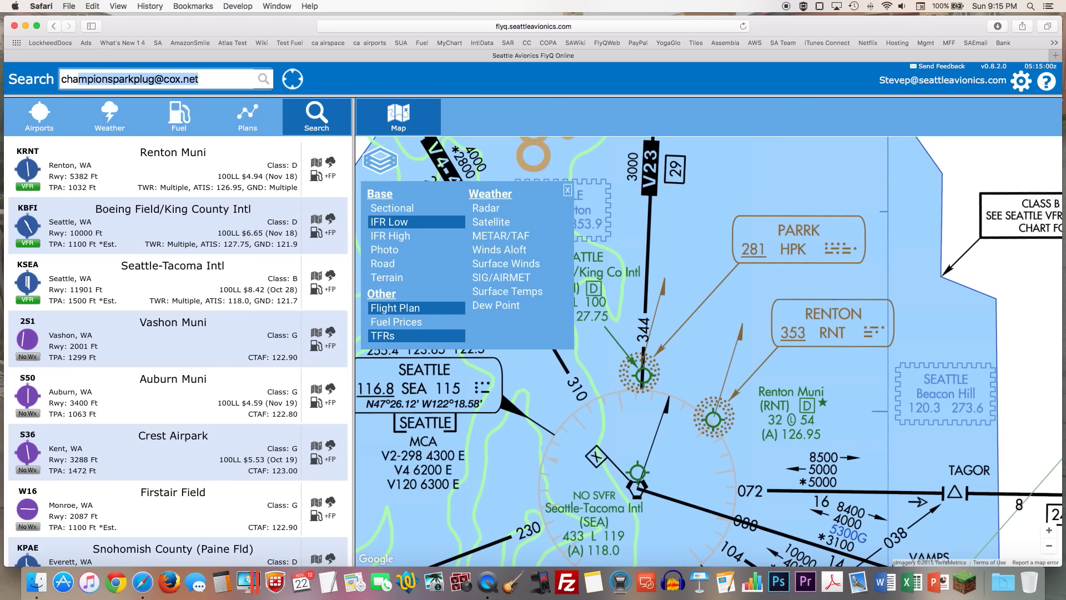
{"action": "key", "text": "BackSpace"}
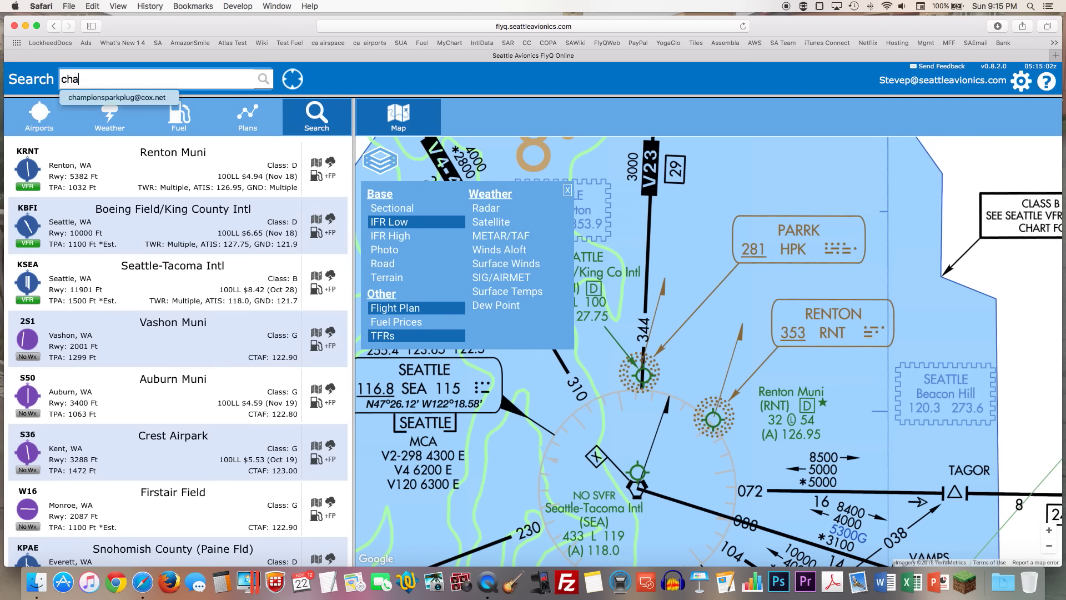
{"action": "key", "text": "BackSpace"}
{"action": "type", "text": "icag"}
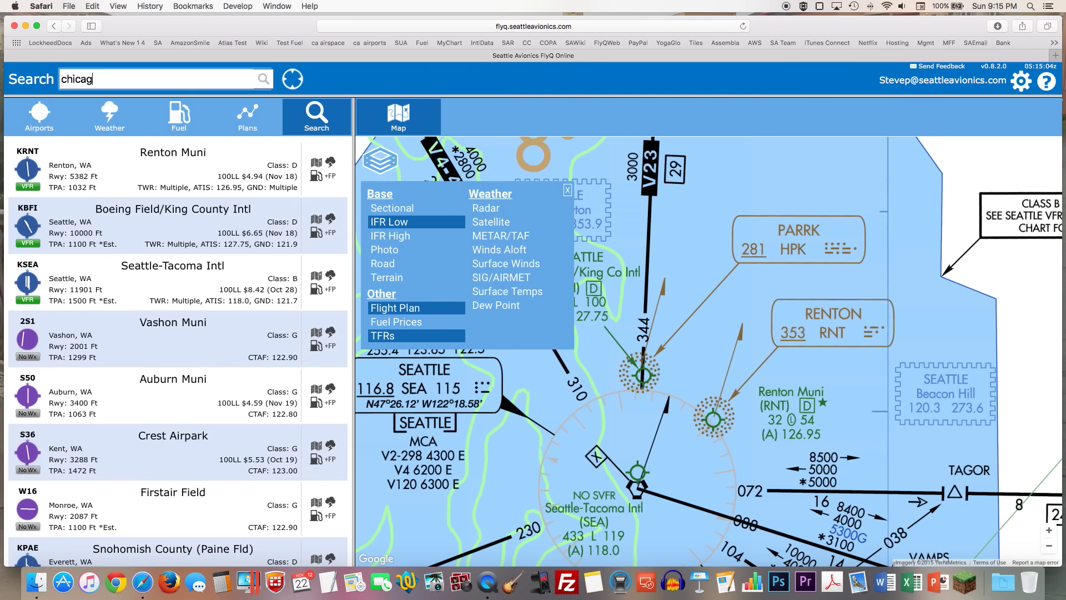
{"action": "type", "text": "o"}
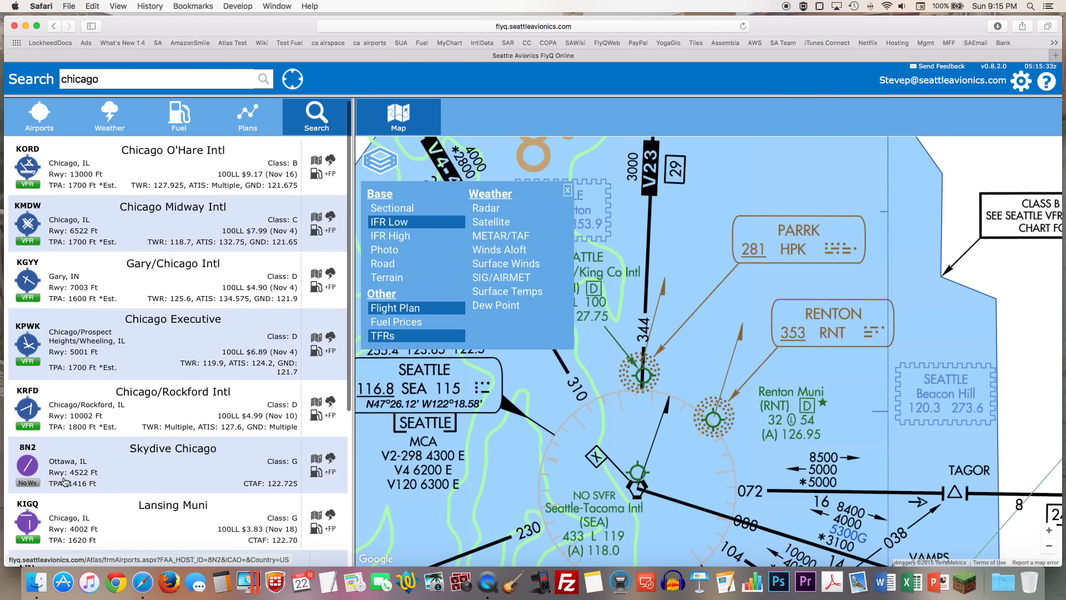
Scroll the Chicago results and centre the map on KORD Chicago O'Hare Intl.
{"action": "scroll", "coordinate": [65, 481], "scroll_direction": "down", "scroll_amount": 1}
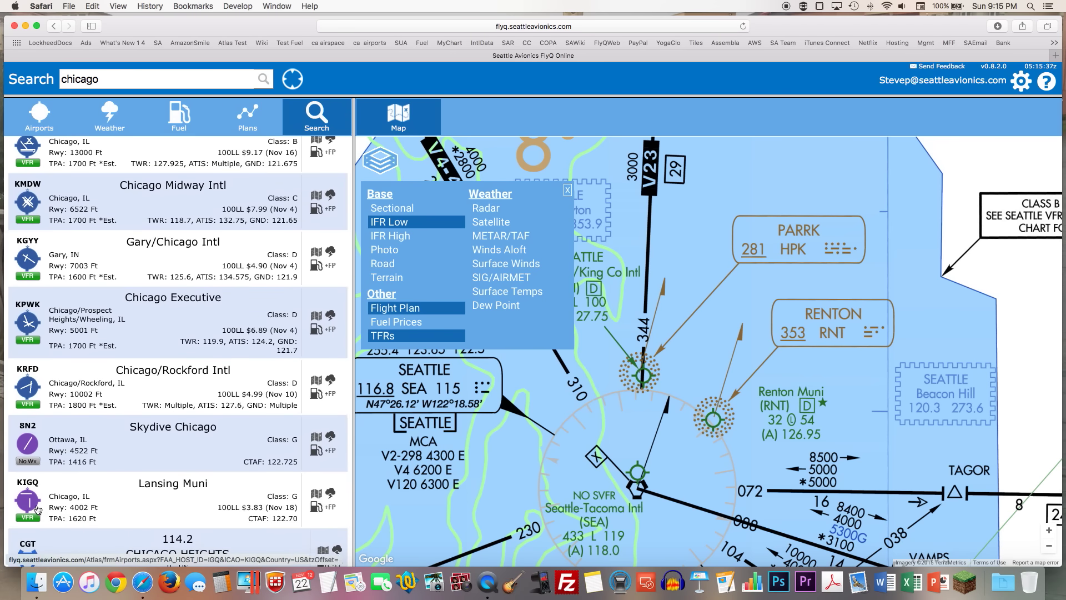
{"action": "scroll", "coordinate": [37, 510], "scroll_direction": "down", "scroll_amount": 1}
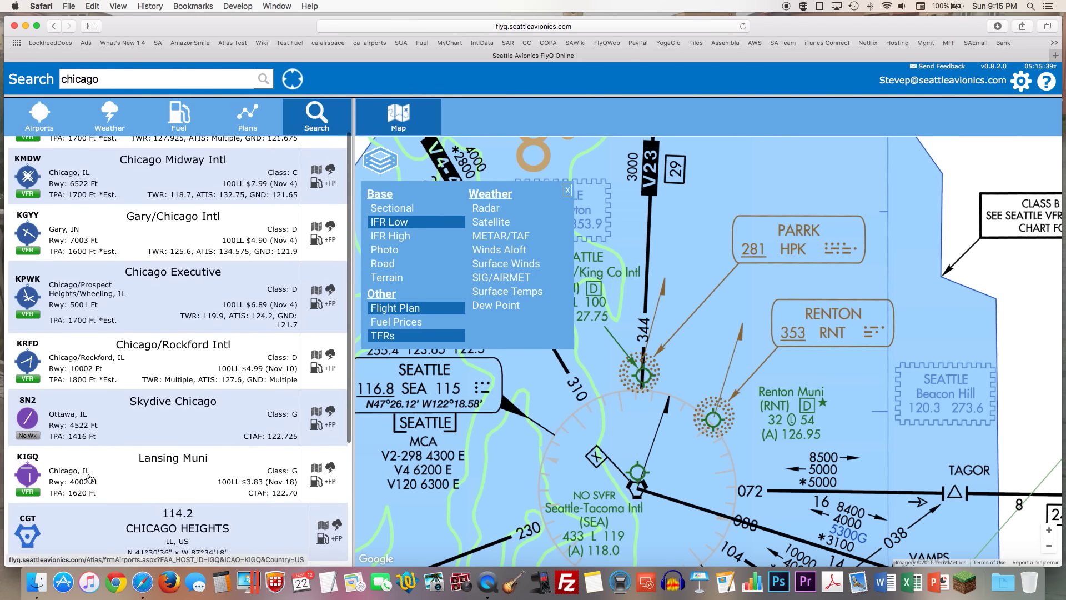
{"action": "scroll", "coordinate": [136, 306], "scroll_direction": "up", "scroll_amount": 2}
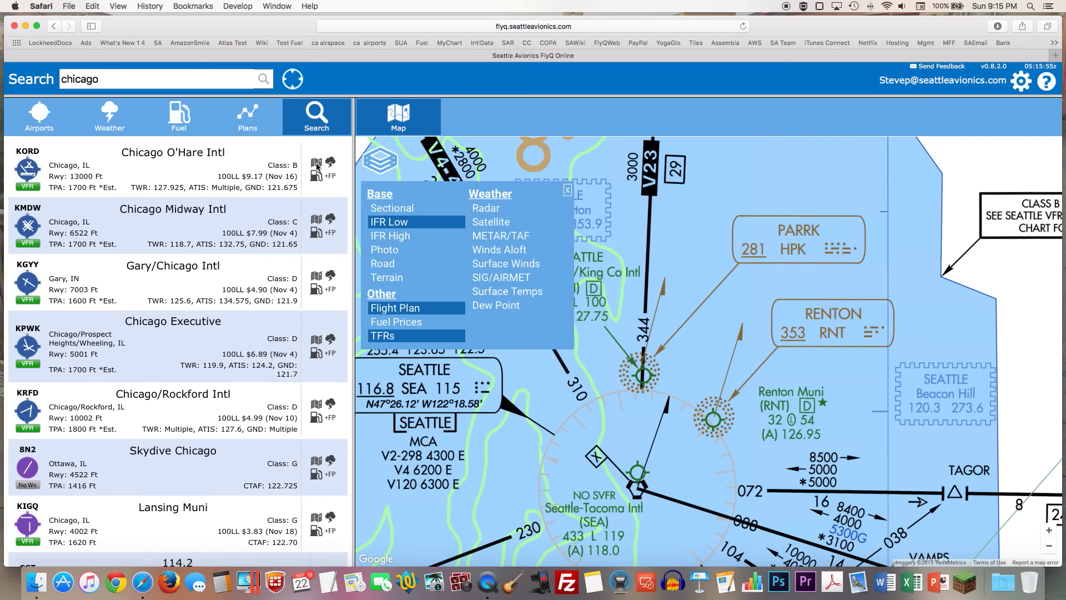
{"action": "left_click", "coordinate": [317, 166]}
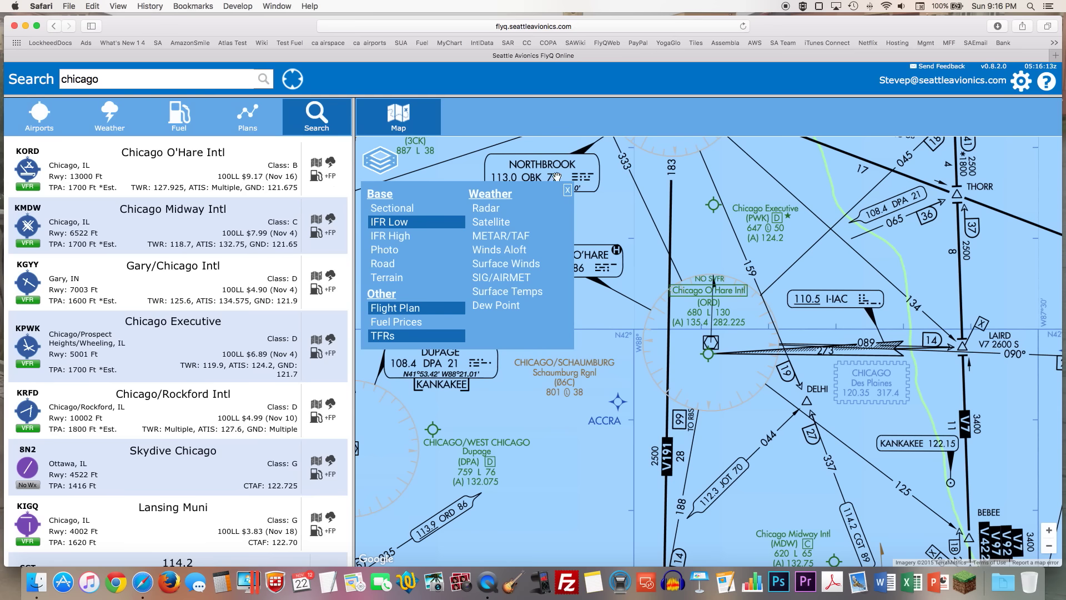
Switch the base map to the Sectional chart.
{"action": "left_click", "coordinate": [567, 191]}
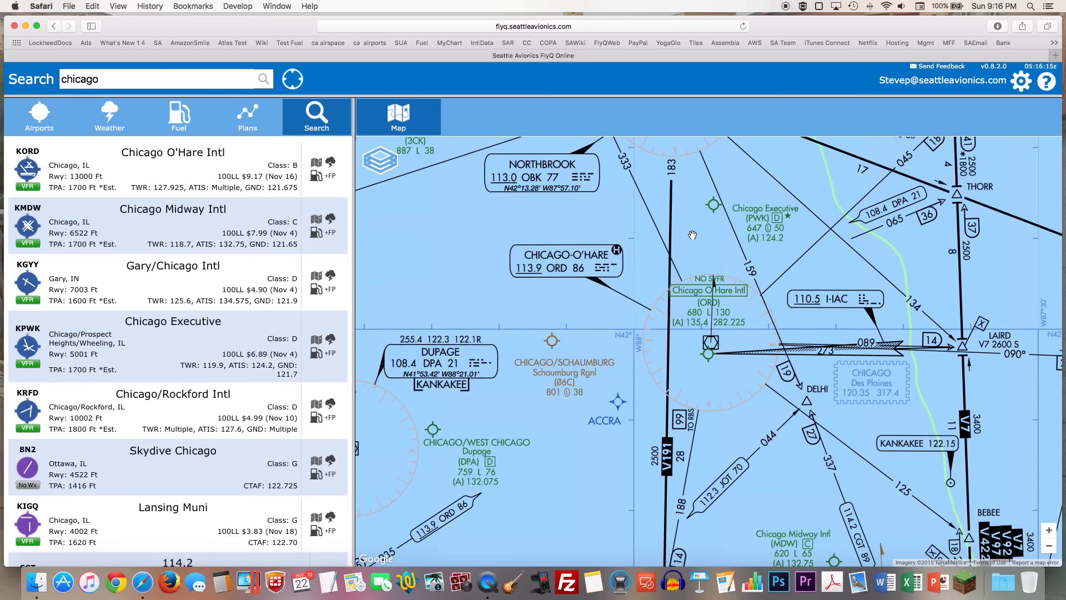
{"action": "left_click", "coordinate": [383, 169]}
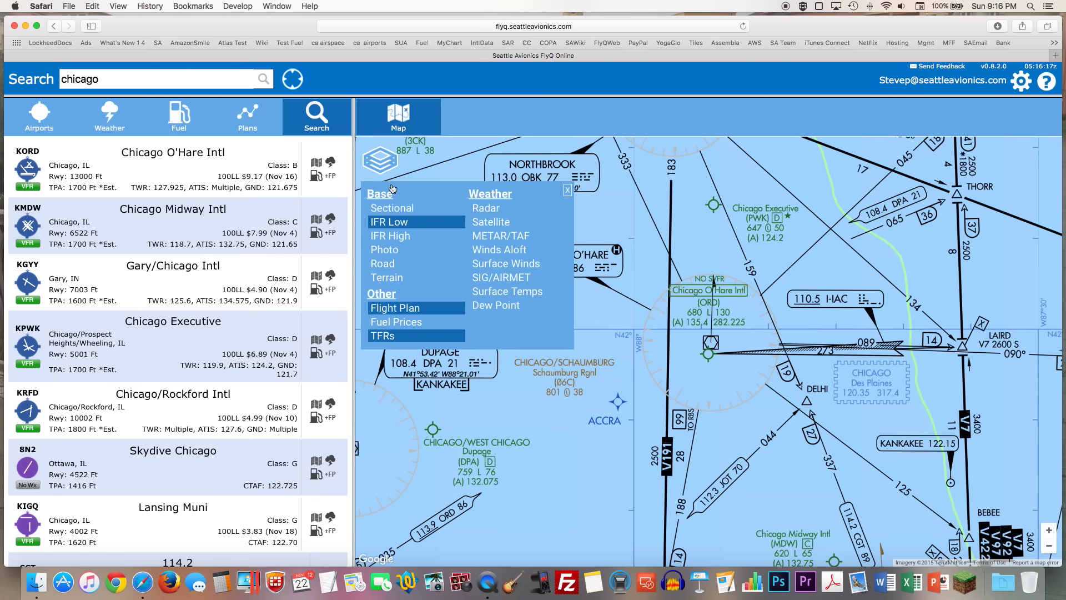
{"action": "left_click", "coordinate": [398, 210]}
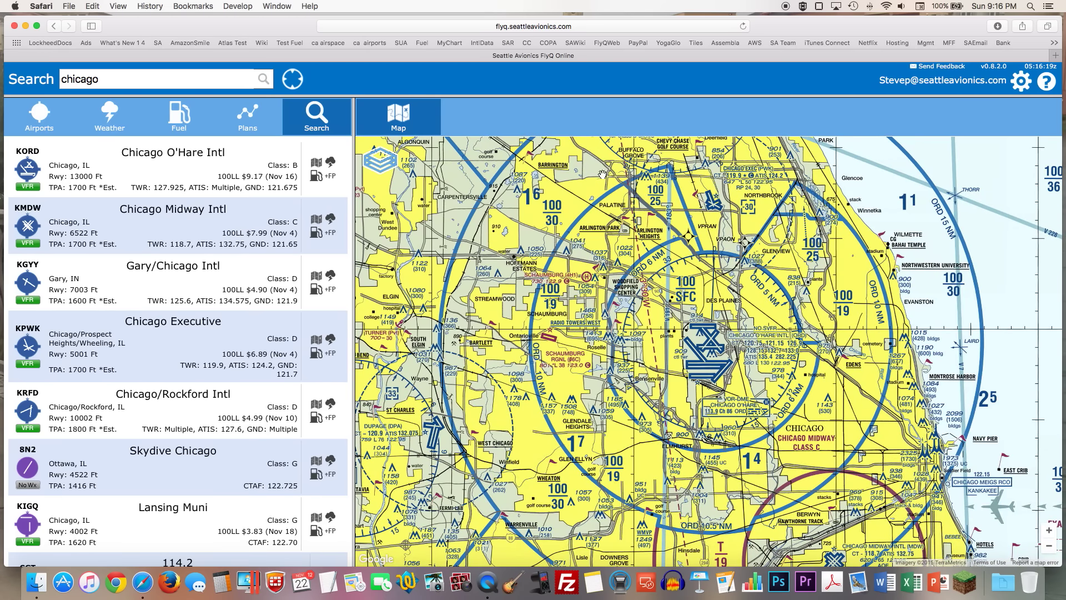
Pan the chart north of Chicago to centre Waukegan near the Wisconsin border.
{"action": "left_click_drag", "start_coordinate": [748, 208], "coordinate": [669, 283]}
{"action": "left_click_drag", "start_coordinate": [672, 185], "coordinate": [715, 257]}
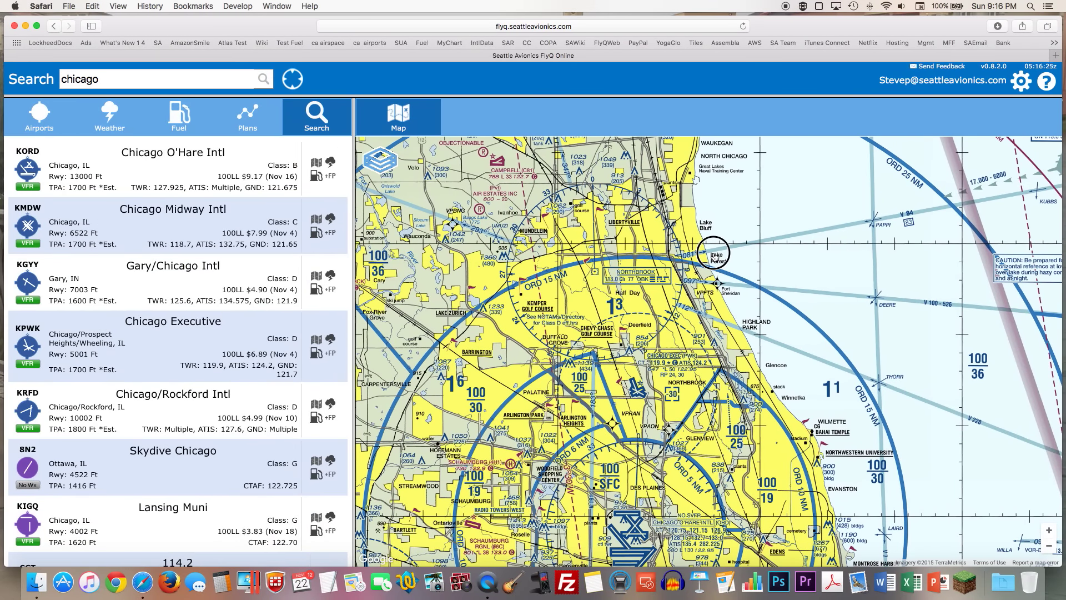
{"action": "left_click_drag", "start_coordinate": [715, 256], "coordinate": [672, 320]}
{"action": "left_click_drag", "start_coordinate": [664, 237], "coordinate": [652, 270]}
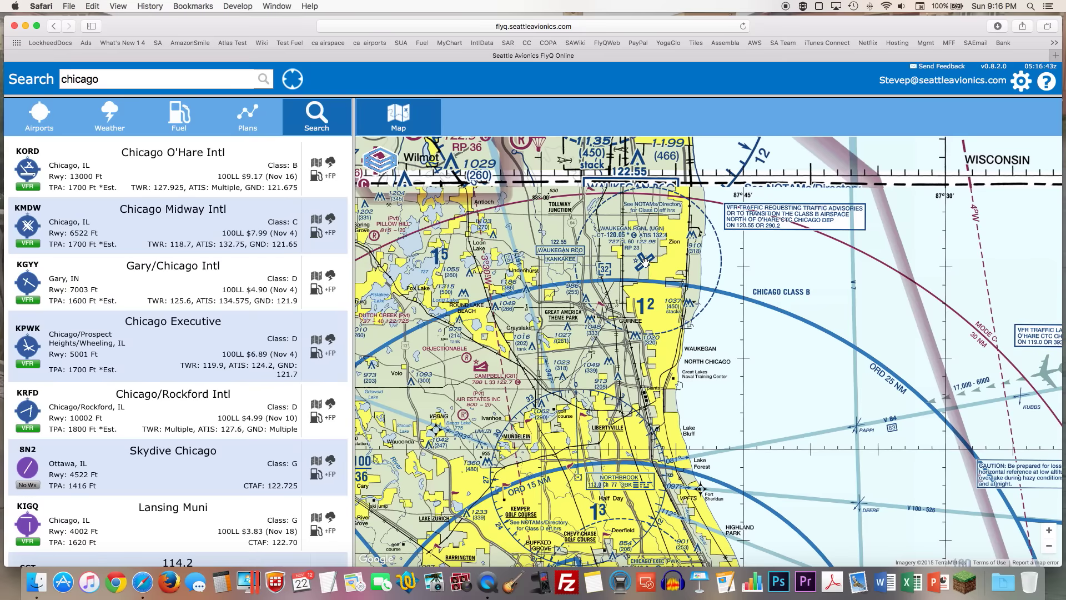
Open Waukegan Rgnl's details and inspect its KUGN airport diagram enlarged.
{"action": "left_click", "coordinate": [644, 262]}
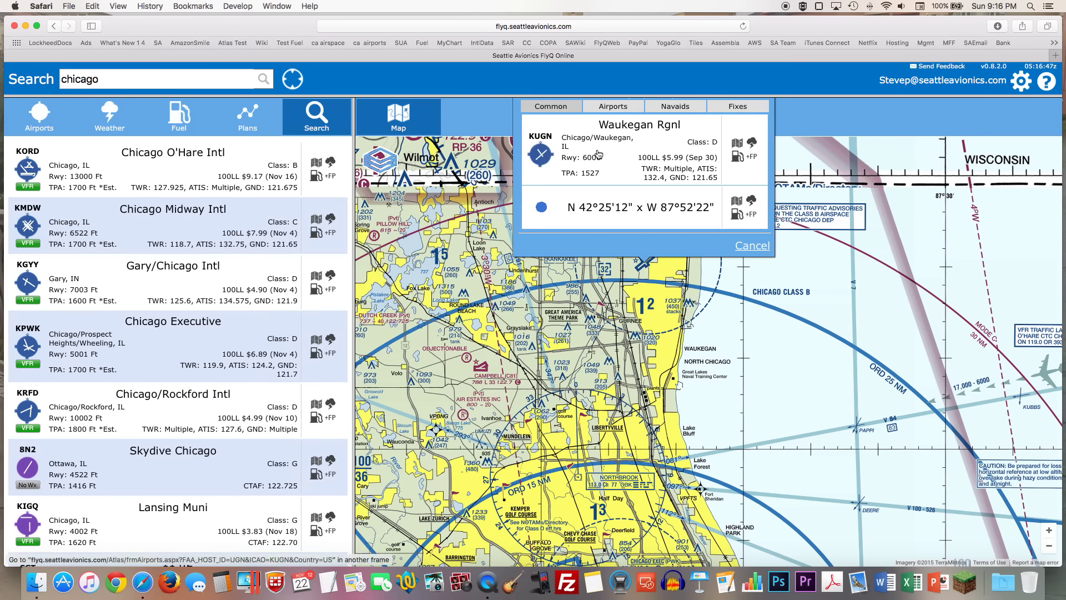
{"action": "left_click", "coordinate": [598, 154]}
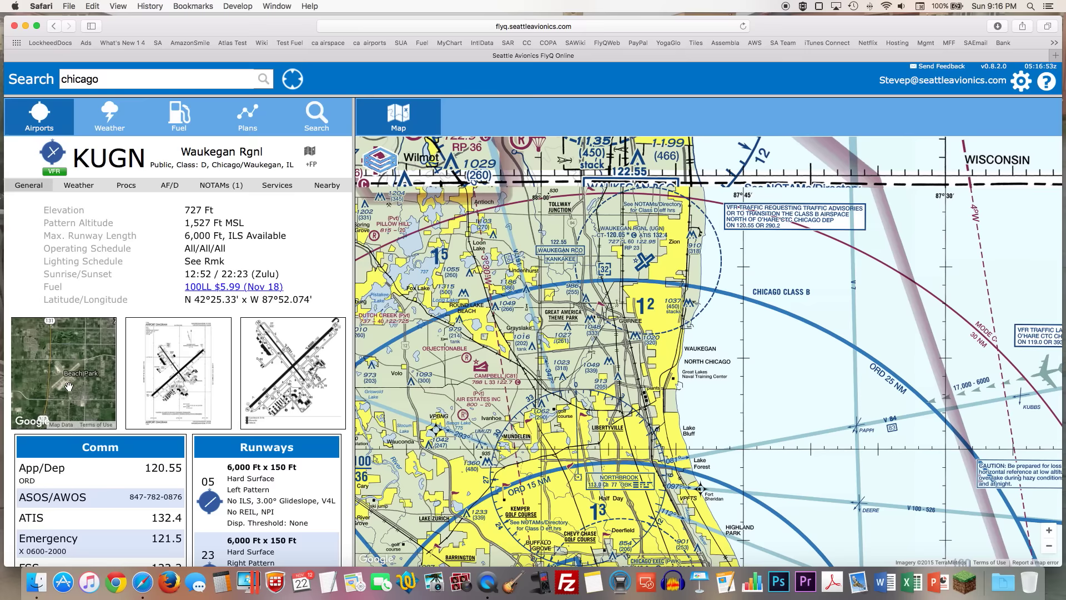
{"action": "left_click", "coordinate": [288, 375]}
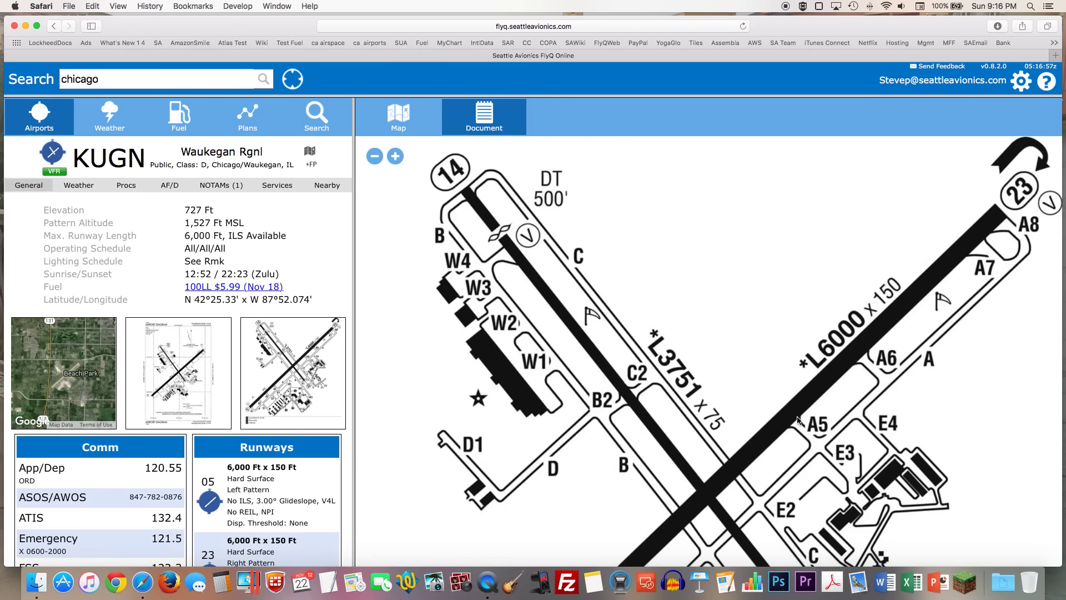
{"action": "scroll", "coordinate": [798, 420], "scroll_direction": "down", "scroll_amount": 10}
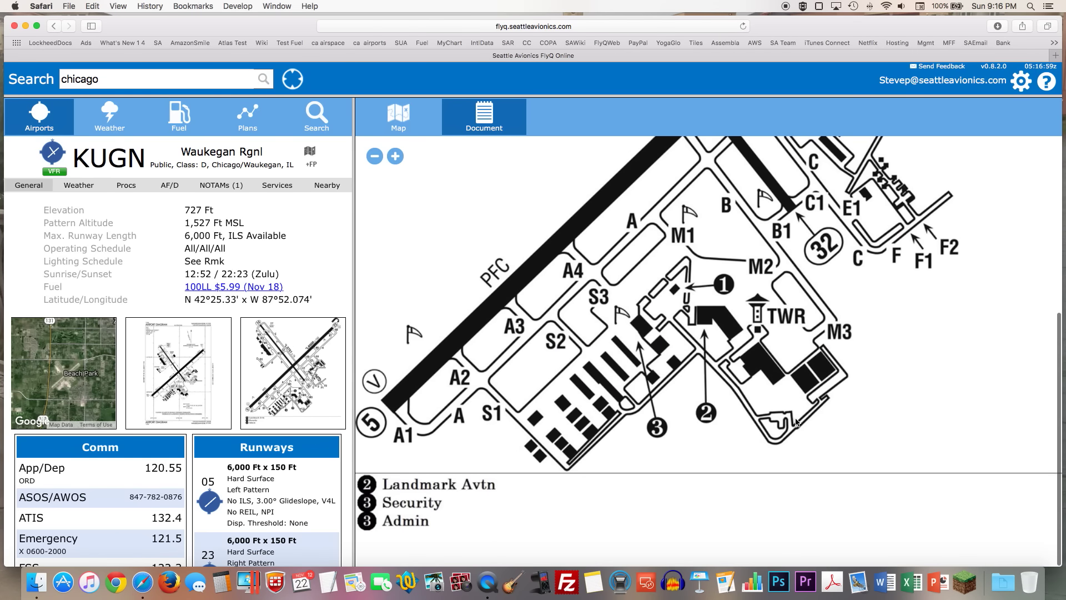
{"action": "scroll", "coordinate": [797, 420], "scroll_direction": "up", "scroll_amount": 10}
{"action": "scroll", "coordinate": [121, 437], "scroll_direction": "down", "scroll_amount": 1}
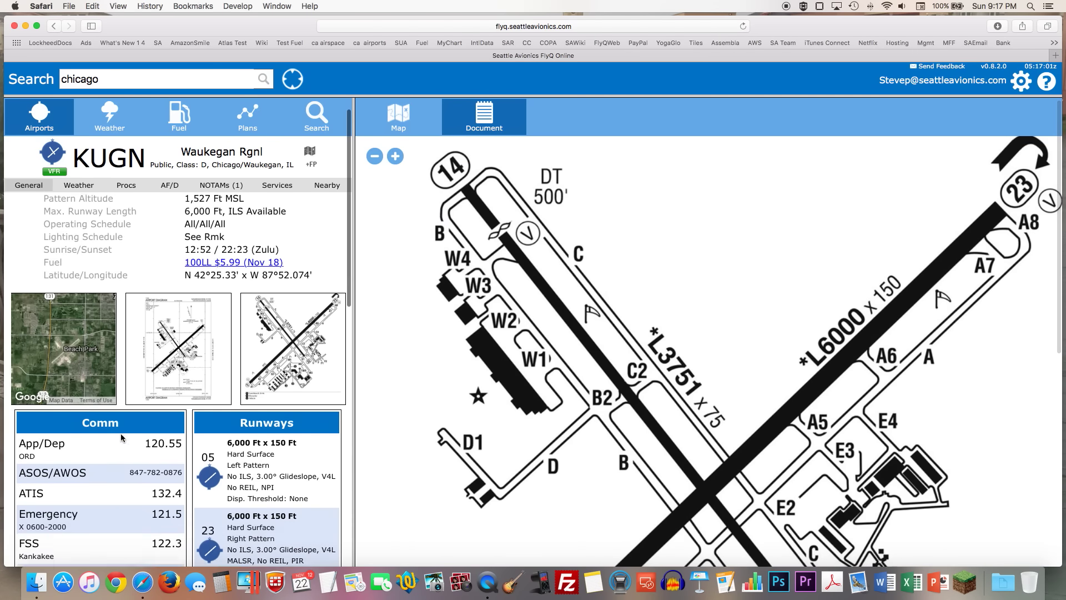
{"action": "scroll", "coordinate": [121, 437], "scroll_direction": "down", "scroll_amount": 8}
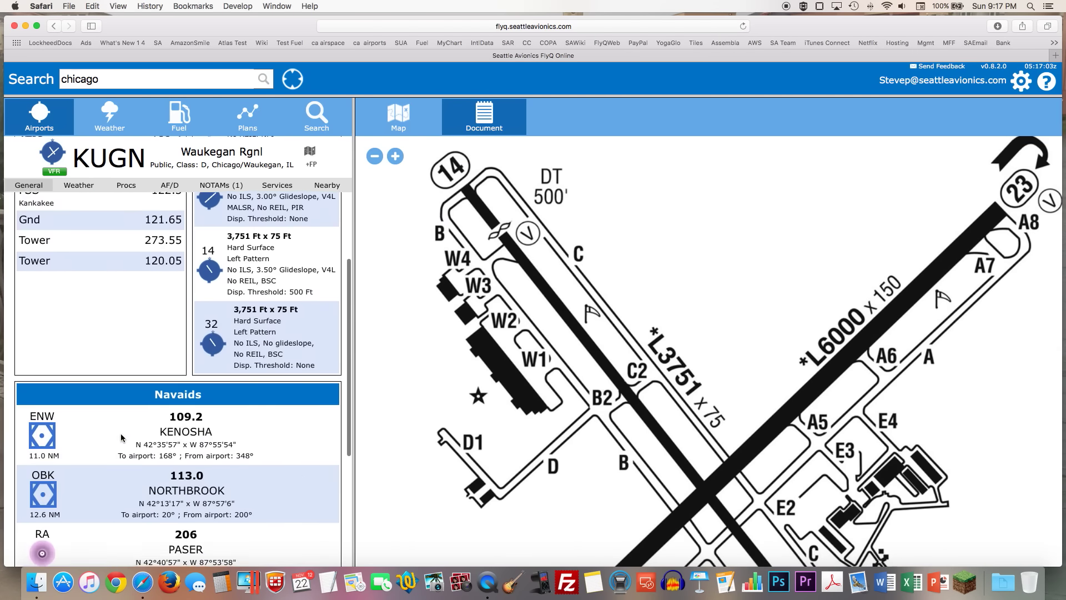
{"action": "scroll", "coordinate": [121, 437], "scroll_direction": "up", "scroll_amount": 12}
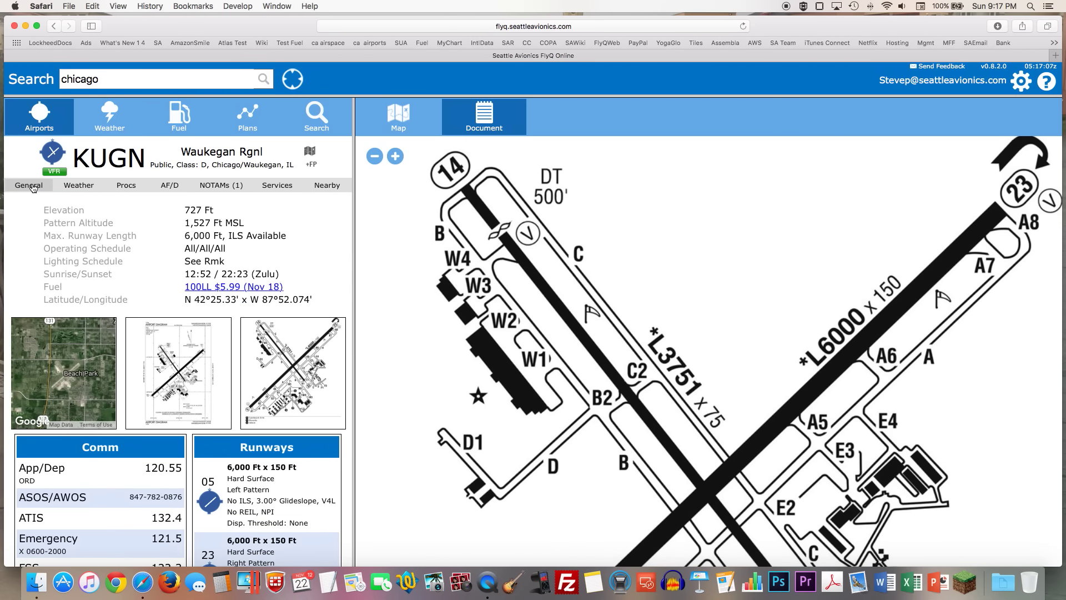
Show KUGN's weather and view the Central Great Lakes radar mosaic full size.
{"action": "left_click", "coordinate": [80, 186]}
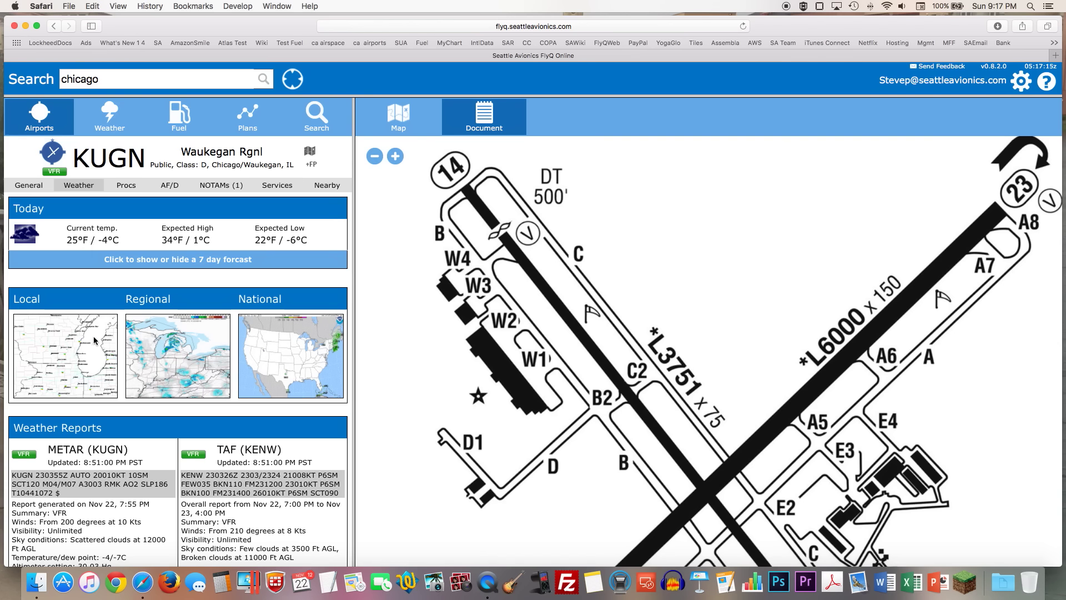
{"action": "left_click", "coordinate": [182, 347]}
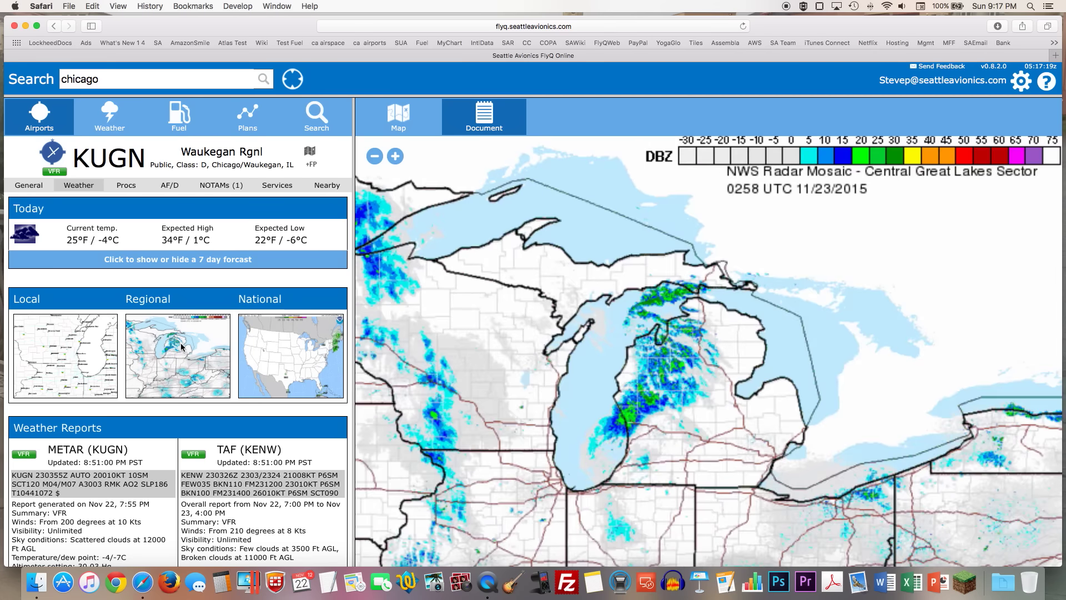
{"action": "scroll", "coordinate": [139, 339], "scroll_direction": "down", "scroll_amount": 4}
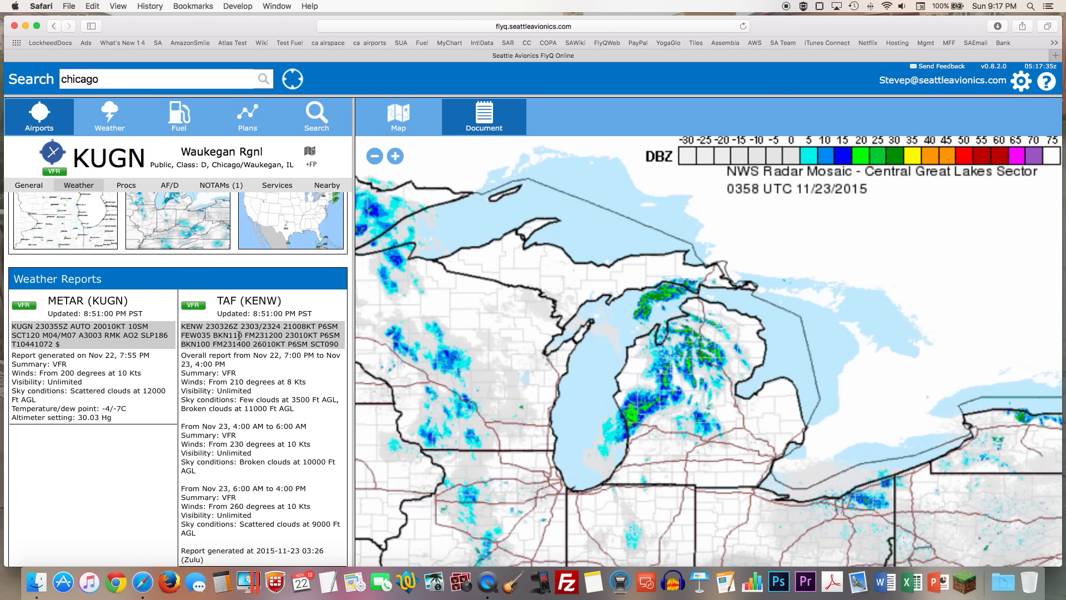
{"action": "scroll", "coordinate": [255, 420], "scroll_direction": "down", "scroll_amount": 3}
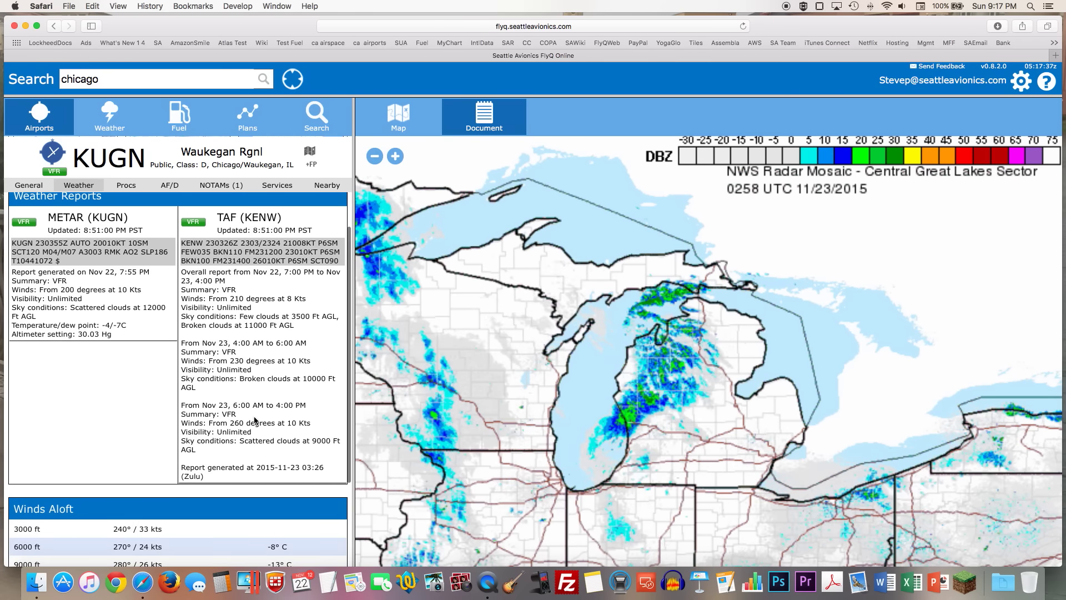
{"action": "scroll", "coordinate": [253, 422], "scroll_direction": "down", "scroll_amount": 5}
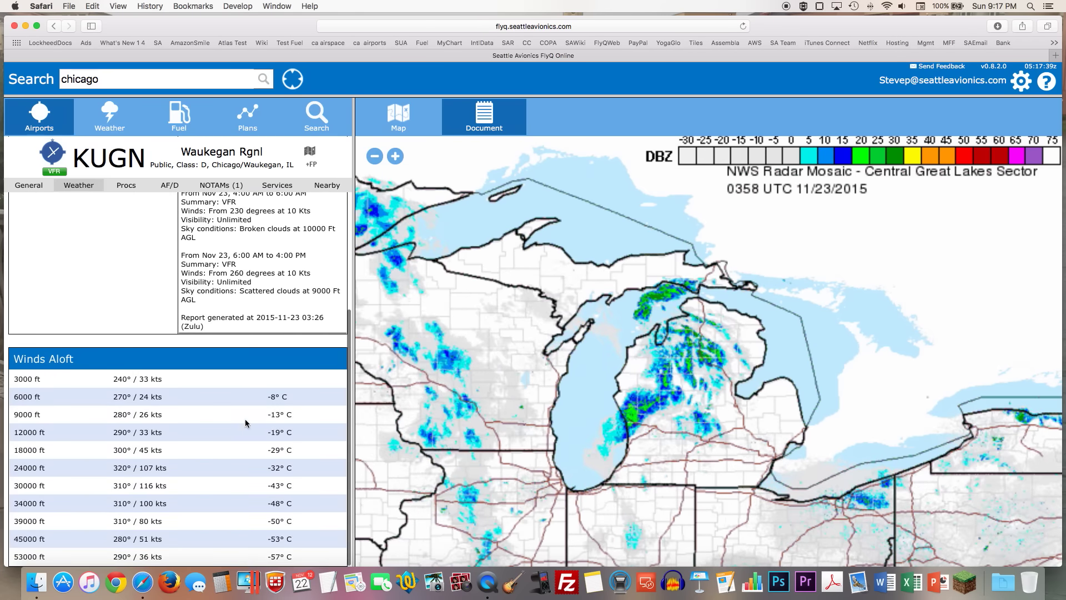
{"action": "scroll", "coordinate": [269, 301], "scroll_direction": "up", "scroll_amount": 8}
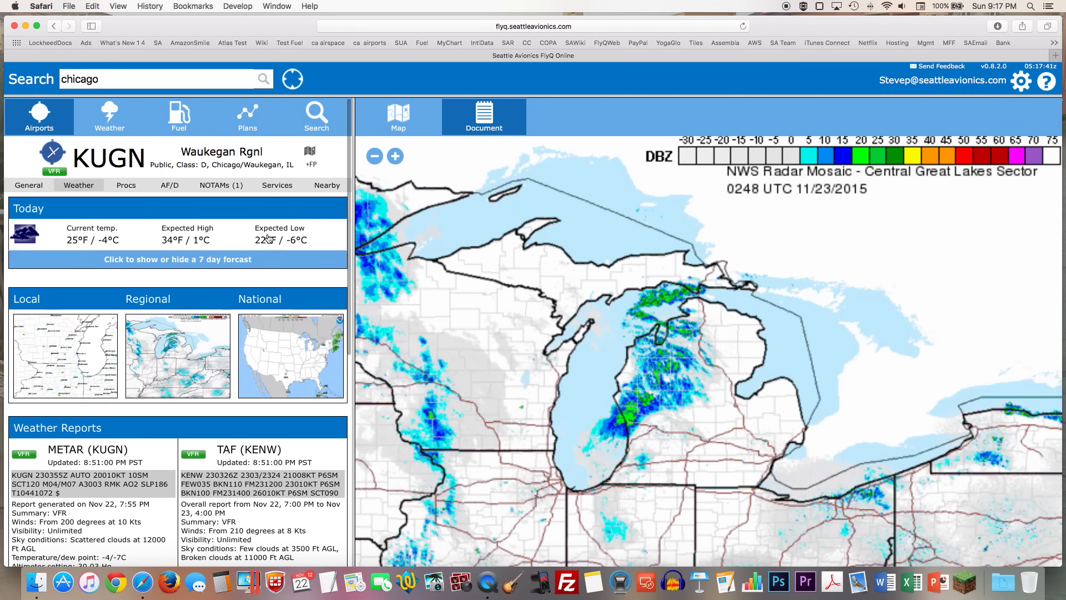
Display the RNAV (GPS) RWY 05 approach chart from KUGN's procedures.
{"action": "left_click", "coordinate": [132, 191]}
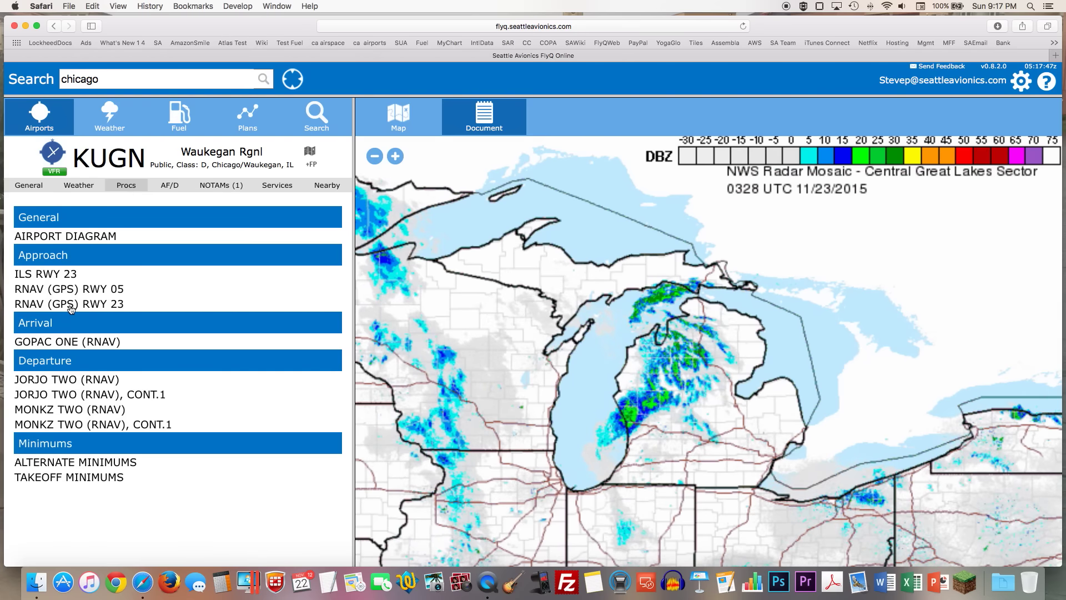
{"action": "left_click", "coordinate": [81, 290]}
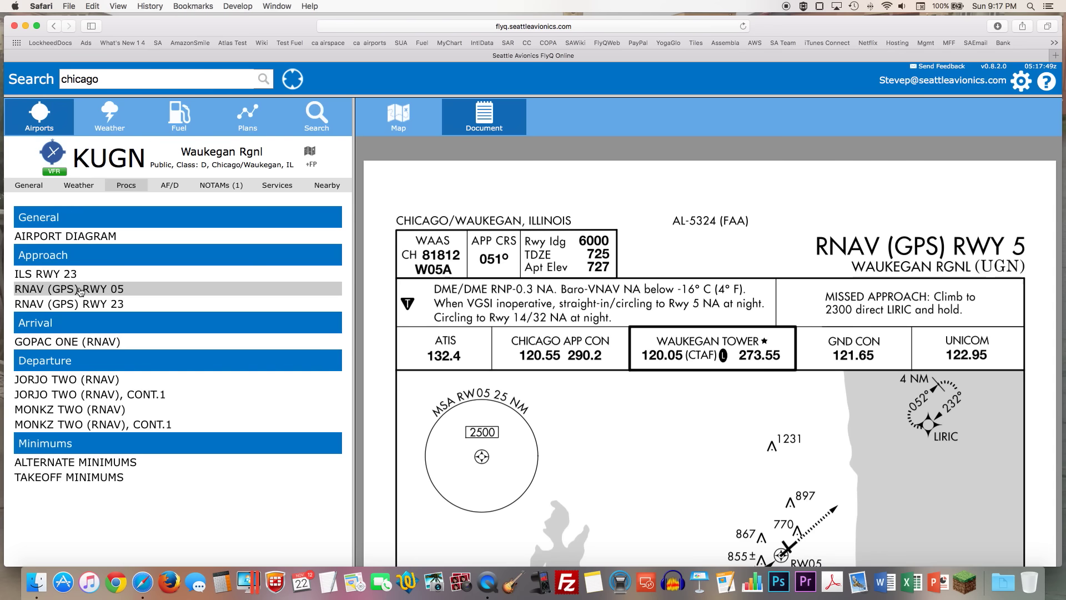
{"action": "scroll", "coordinate": [873, 402], "scroll_direction": "down", "scroll_amount": 5}
{"action": "scroll", "coordinate": [873, 402], "scroll_direction": "up", "scroll_amount": 3}
{"action": "scroll", "coordinate": [873, 402], "scroll_direction": "up", "scroll_amount": 3}
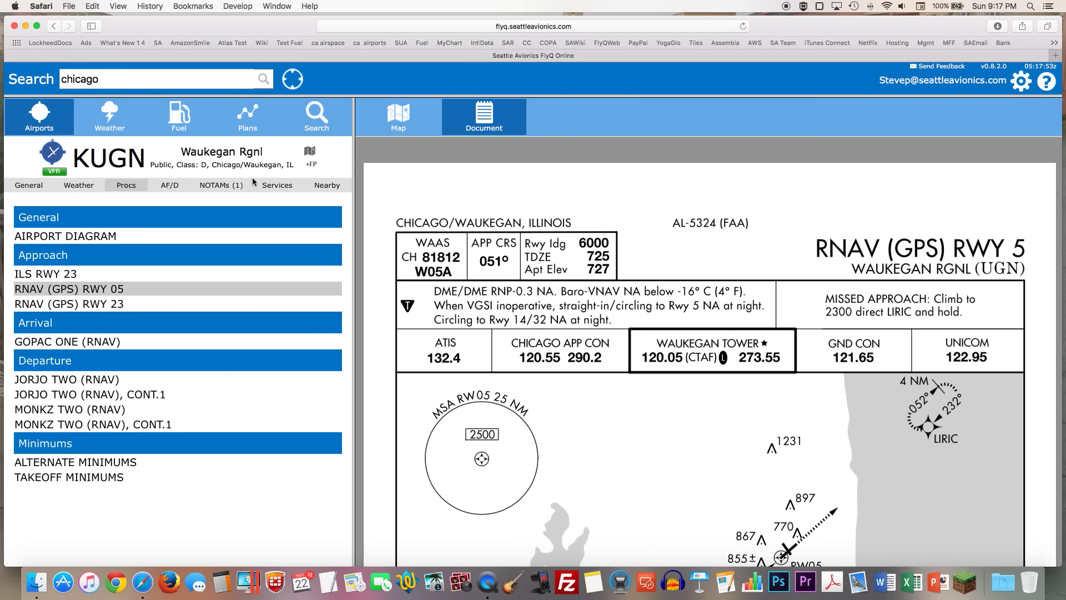
Review KUGN's NOTAMs, AF/D page, and FBO, lodging and restaurant services.
{"action": "left_click", "coordinate": [215, 188]}
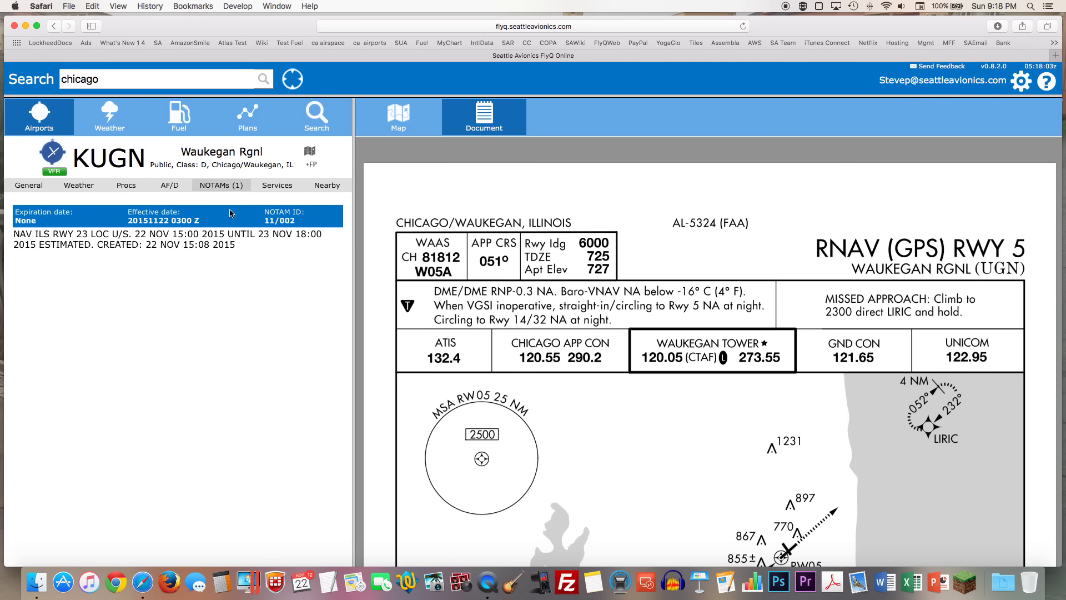
{"action": "left_click", "coordinate": [171, 188]}
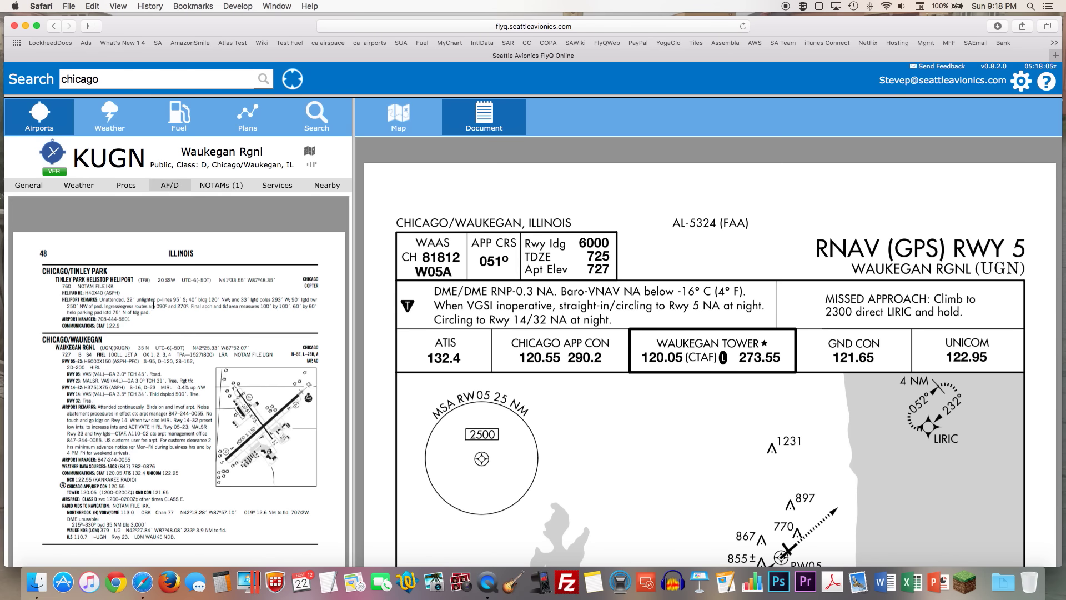
{"action": "left_click", "coordinate": [277, 185]}
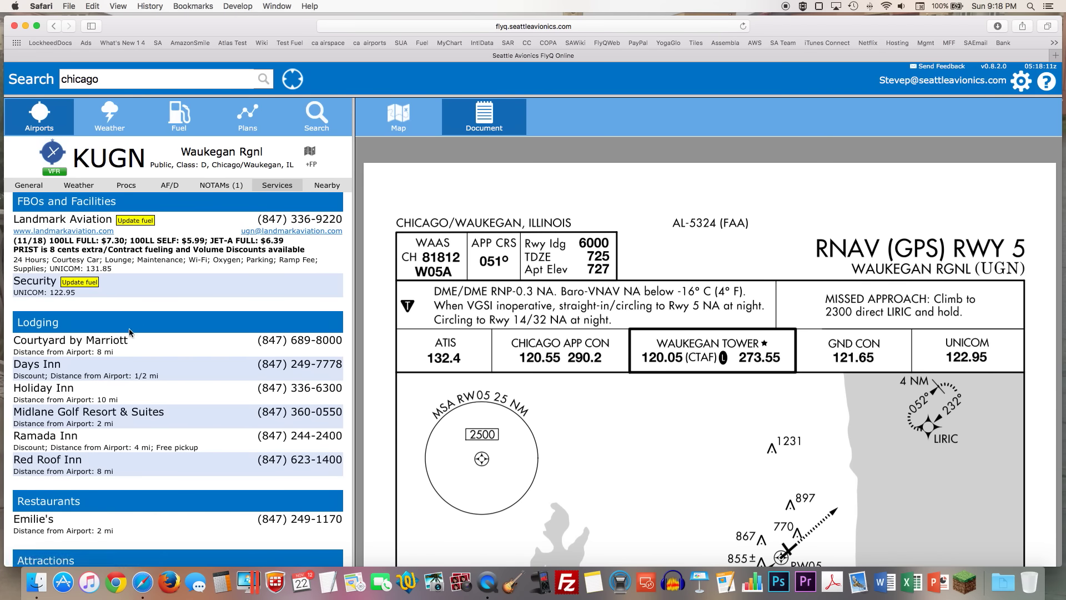
{"action": "scroll", "coordinate": [129, 330], "scroll_direction": "down", "scroll_amount": 2}
{"action": "scroll", "coordinate": [108, 310], "scroll_direction": "down", "scroll_amount": 1}
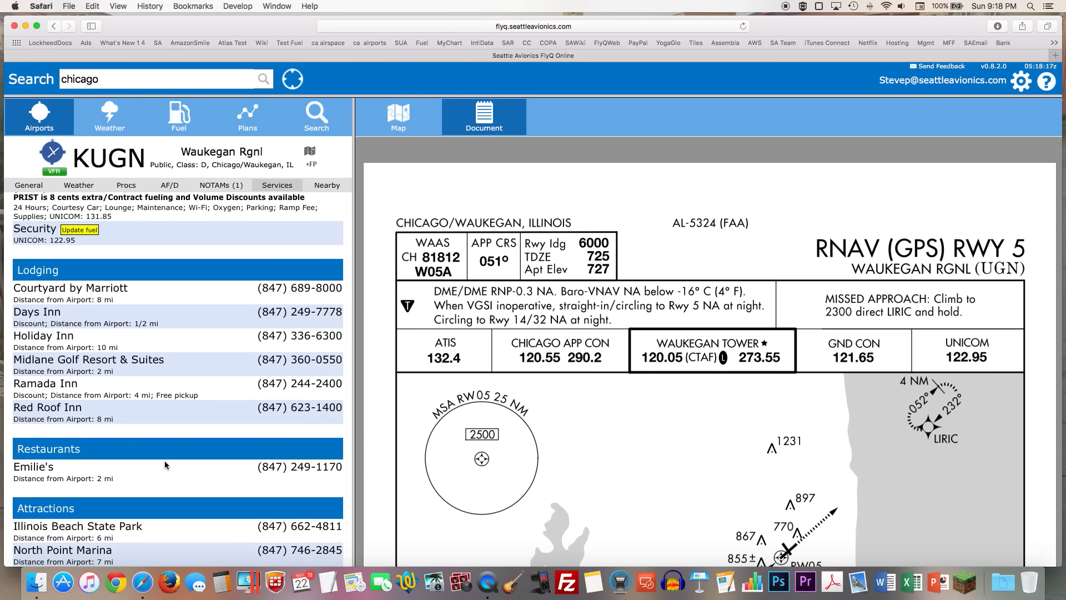
{"action": "scroll", "coordinate": [165, 461], "scroll_direction": "up", "scroll_amount": 3}
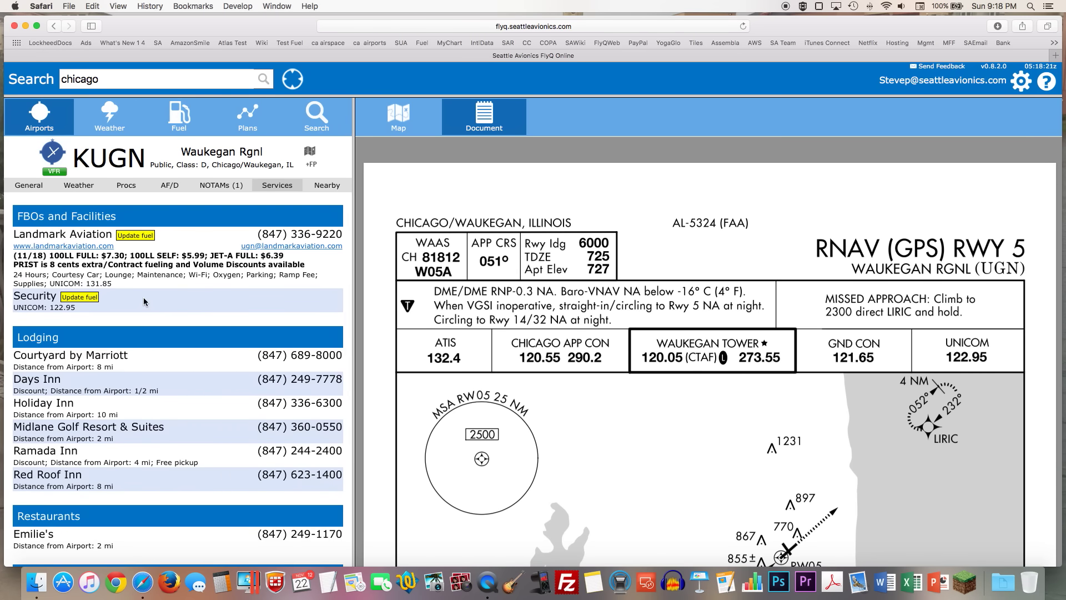
Start a new flight plan departing from ugn and review its routing choices without changing them.
{"action": "left_click", "coordinate": [127, 78]}
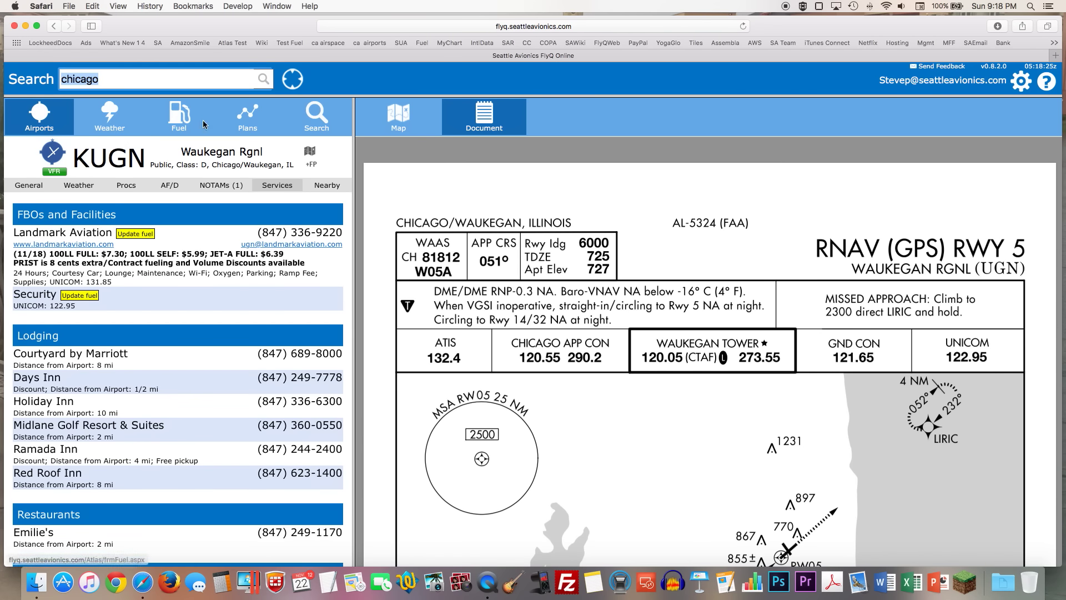
{"action": "left_click", "coordinate": [243, 125]}
{"action": "left_click", "coordinate": [188, 200]}
{"action": "type", "text": "ugn"}
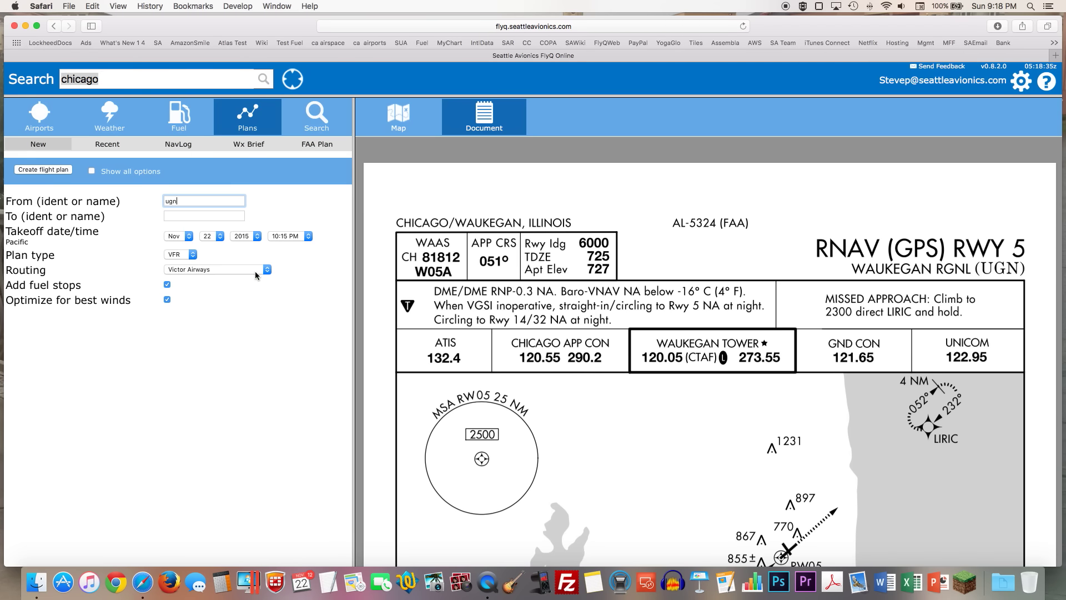
{"action": "left_click", "coordinate": [238, 271]}
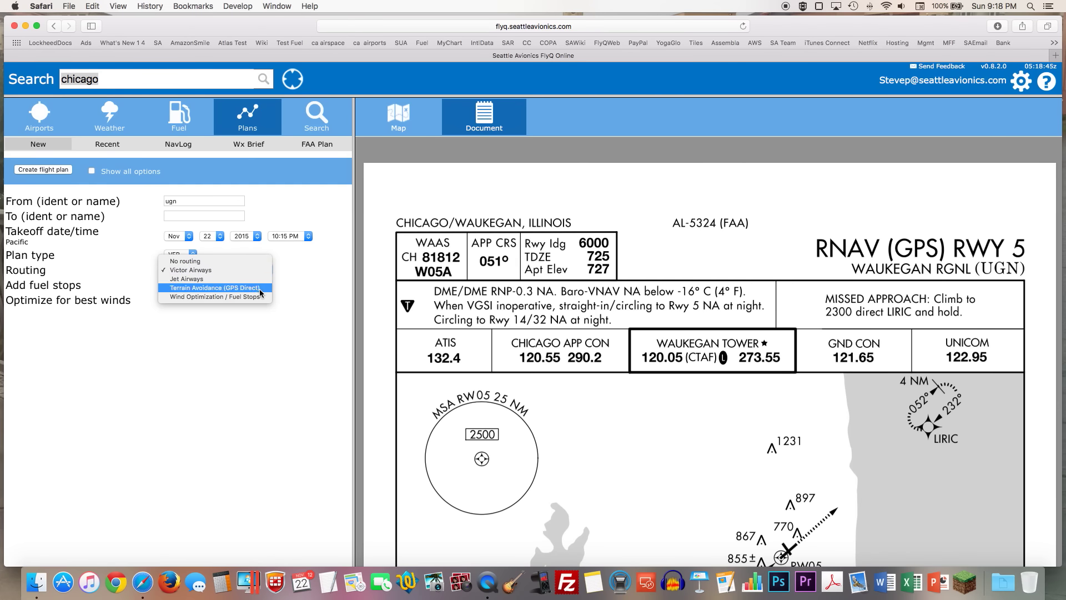
{"action": "left_click", "coordinate": [261, 340]}
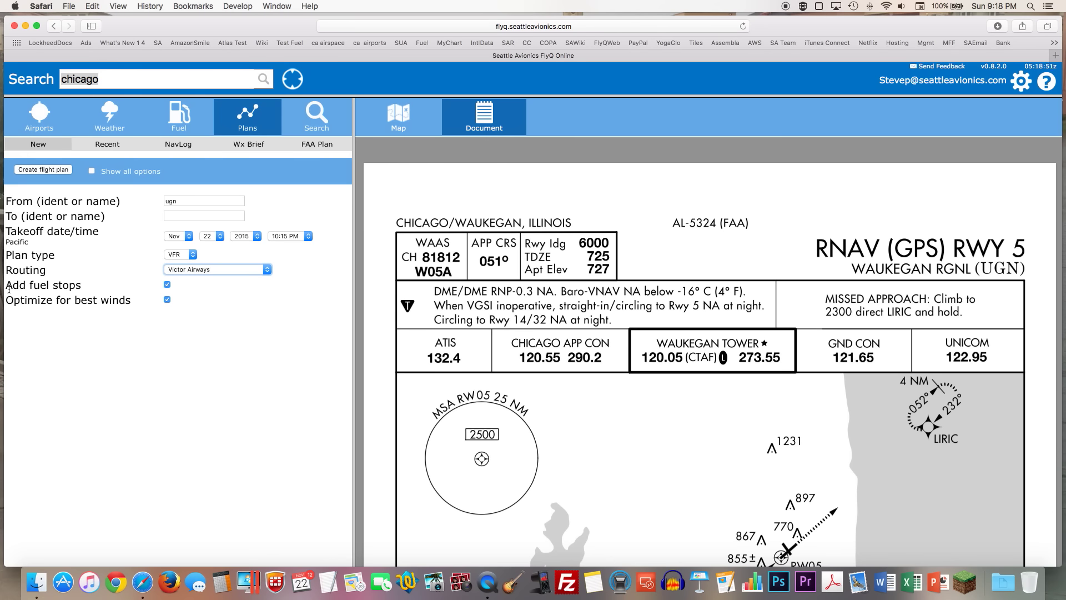
{"action": "left_click_drag", "start_coordinate": [7, 285], "coordinate": [81, 284]}
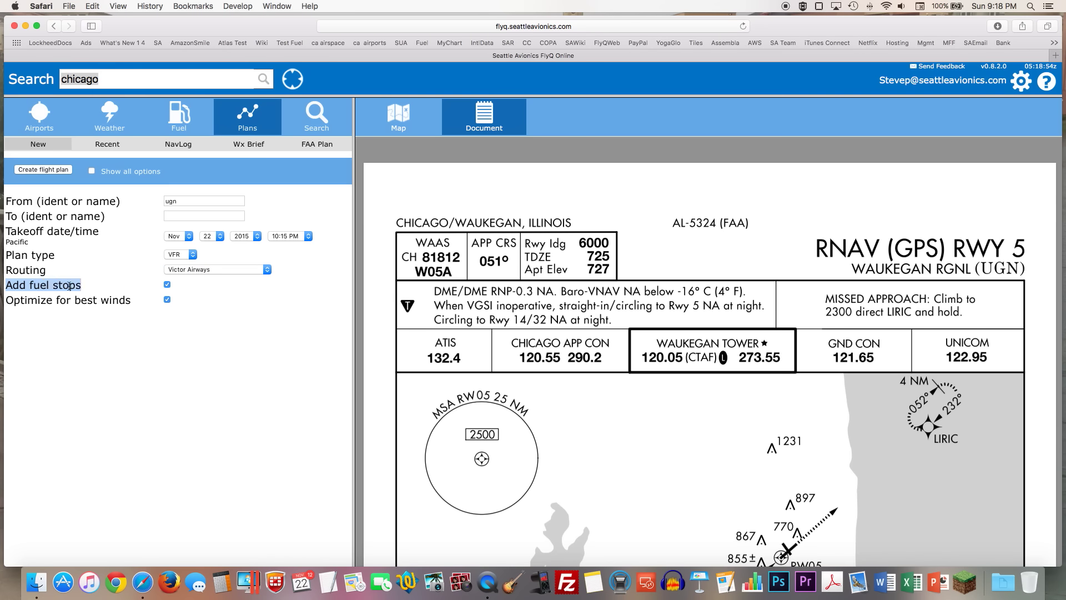
Show all flight plan options and inspect the minimum altitude and cruise fields.
{"action": "left_click", "coordinate": [92, 171]}
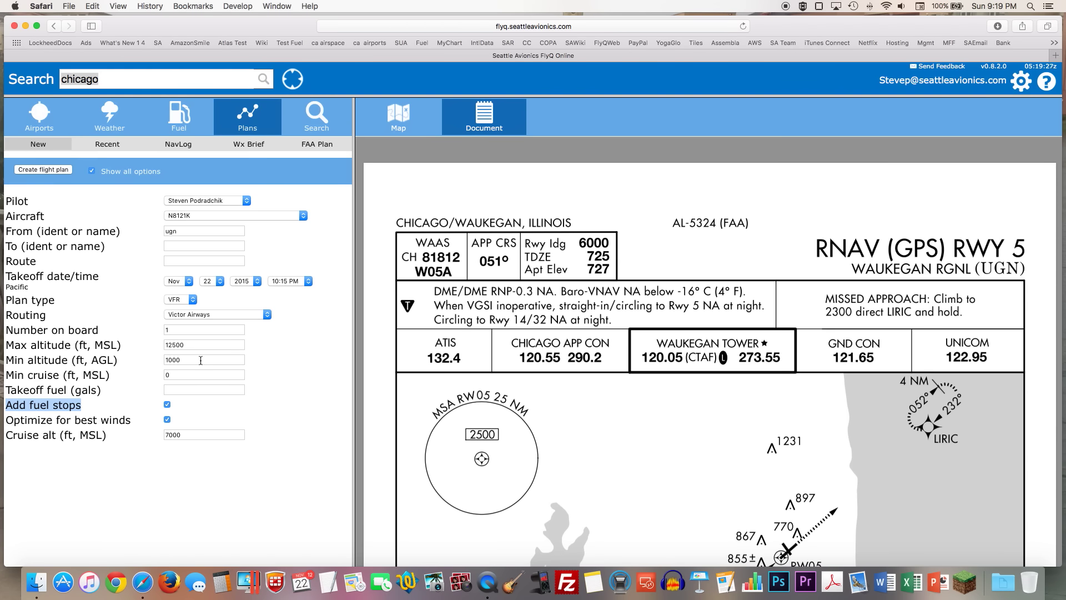
{"action": "double_click", "coordinate": [102, 360]}
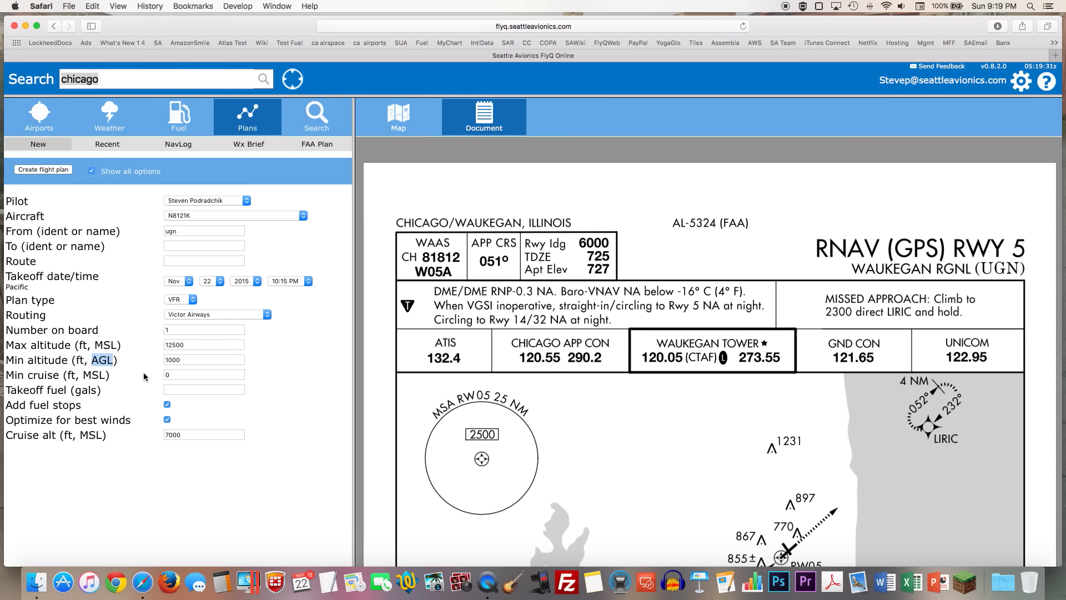
{"action": "double_click", "coordinate": [172, 360]}
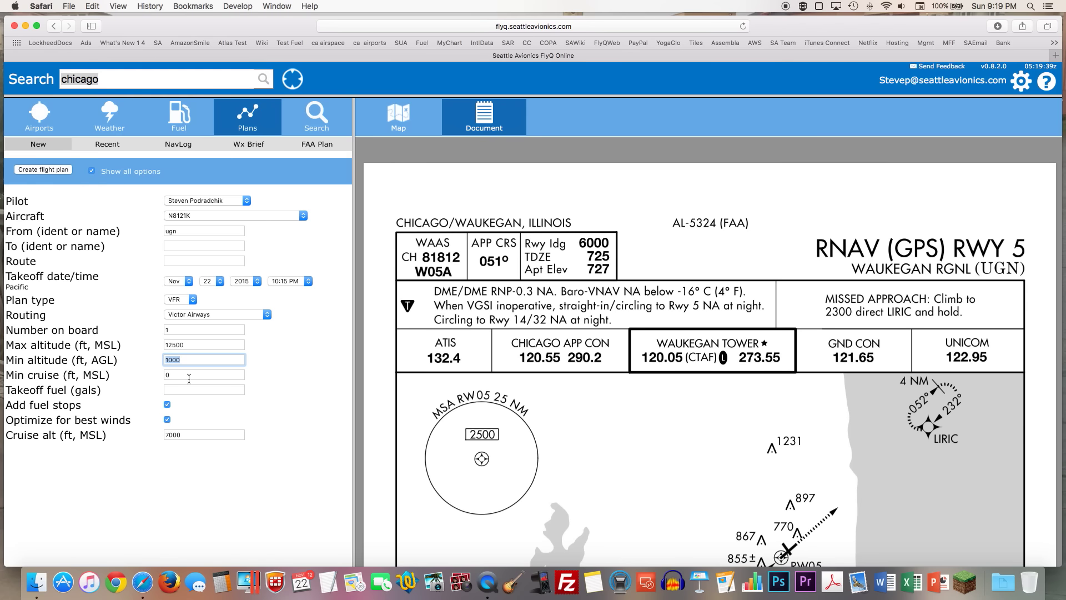
{"action": "key", "text": "Tab"}
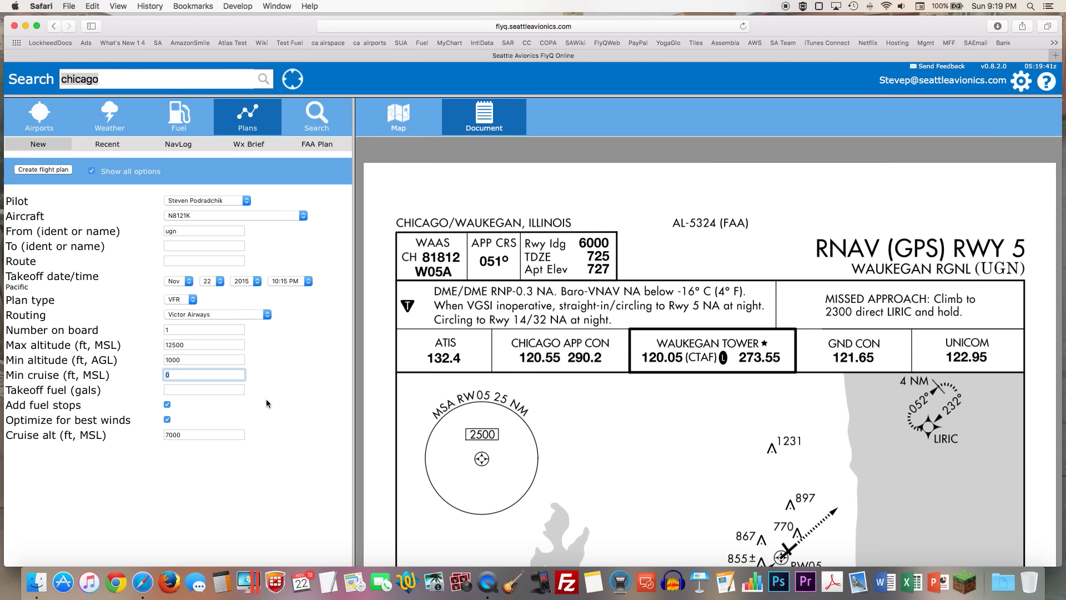
{"action": "left_click_drag", "start_coordinate": [14, 376], "coordinate": [142, 374]}
Search the suggested 'ugn pia v' route to build KUGN–KPIA via DPA, START, AHMED and BDF.
{"action": "left_click", "coordinate": [91, 171]}
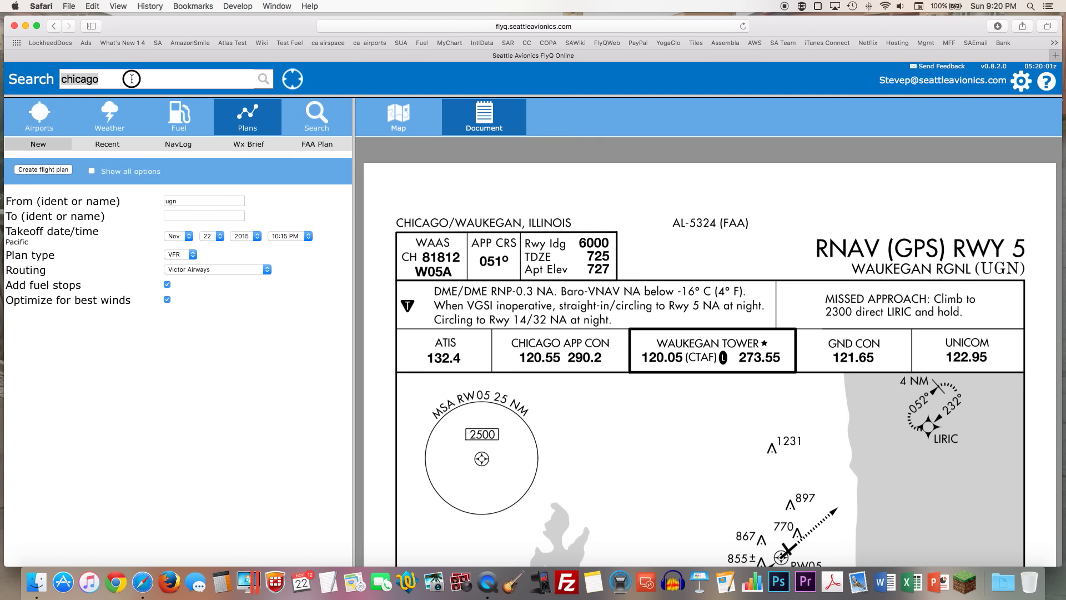
{"action": "left_click", "coordinate": [132, 78]}
{"action": "key", "text": "super+a"}
{"action": "type", "text": "ugn"}
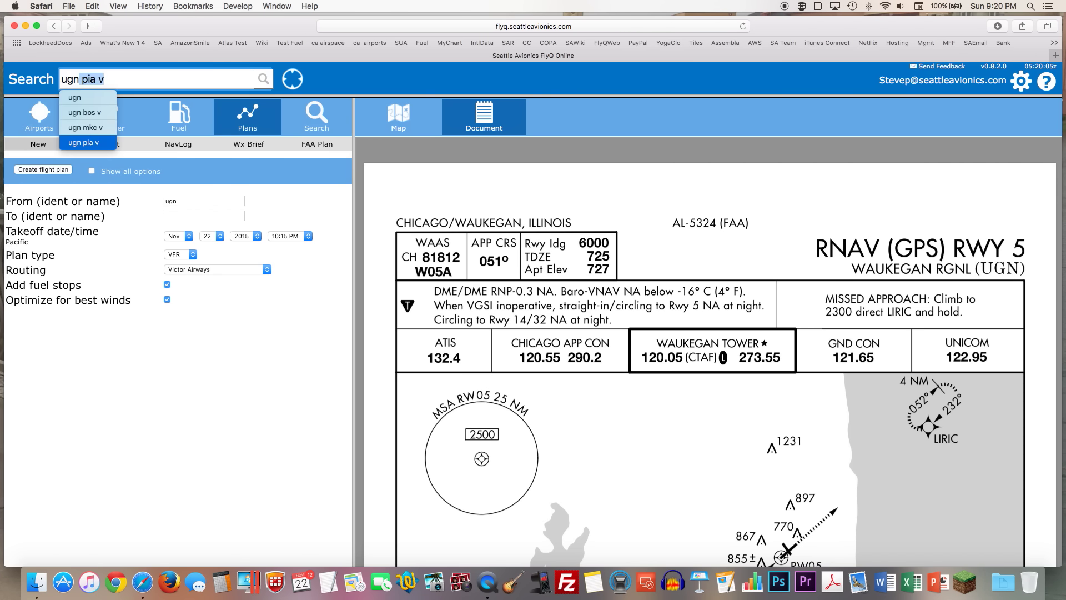
{"action": "key", "text": "Right"}
{"action": "key", "text": "Return"}
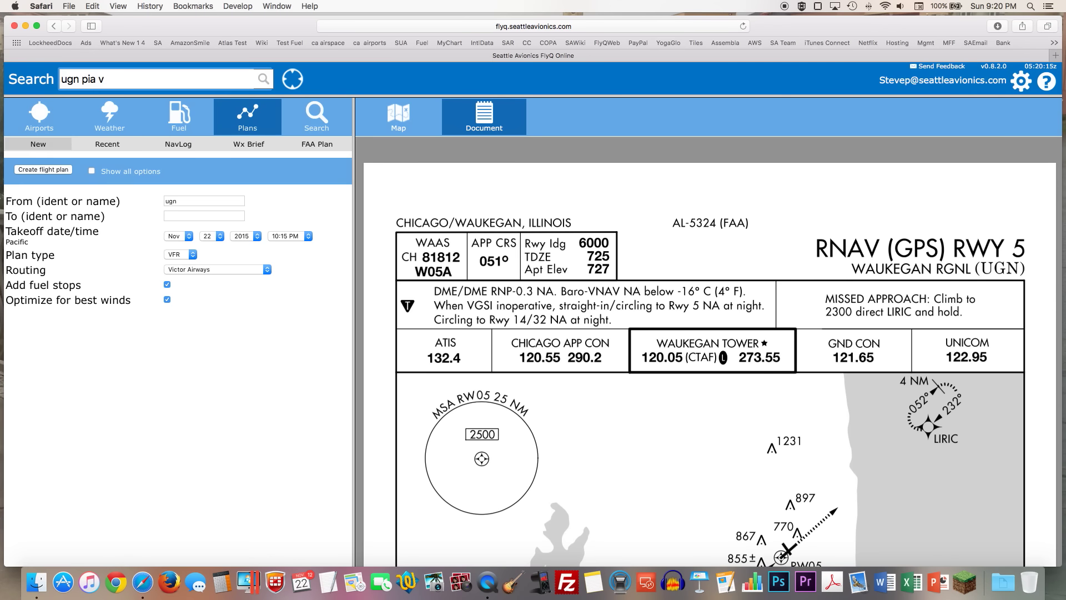
{"action": "key", "text": "Return"}
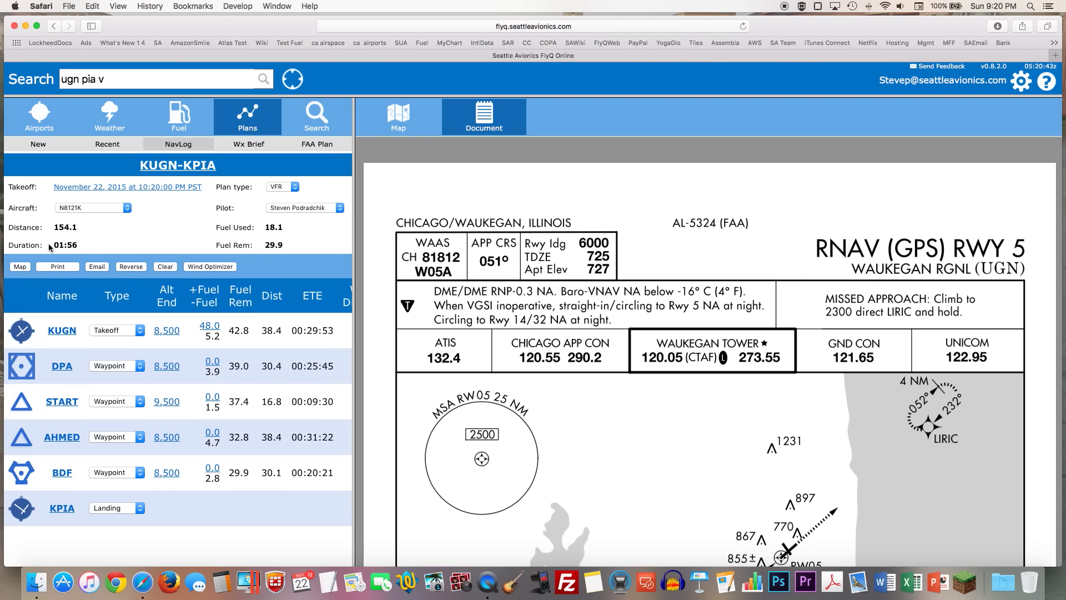
Make the KUGN–KPIA plan IFR and reopen its NavLog from the Recent list.
{"action": "left_click", "coordinate": [294, 186]}
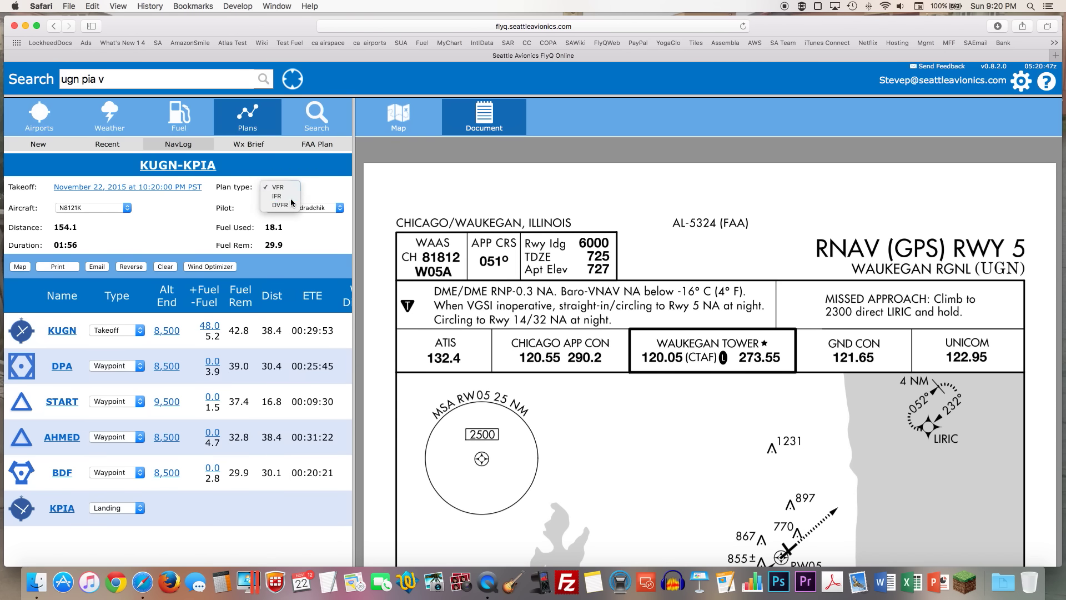
{"action": "left_click", "coordinate": [291, 197]}
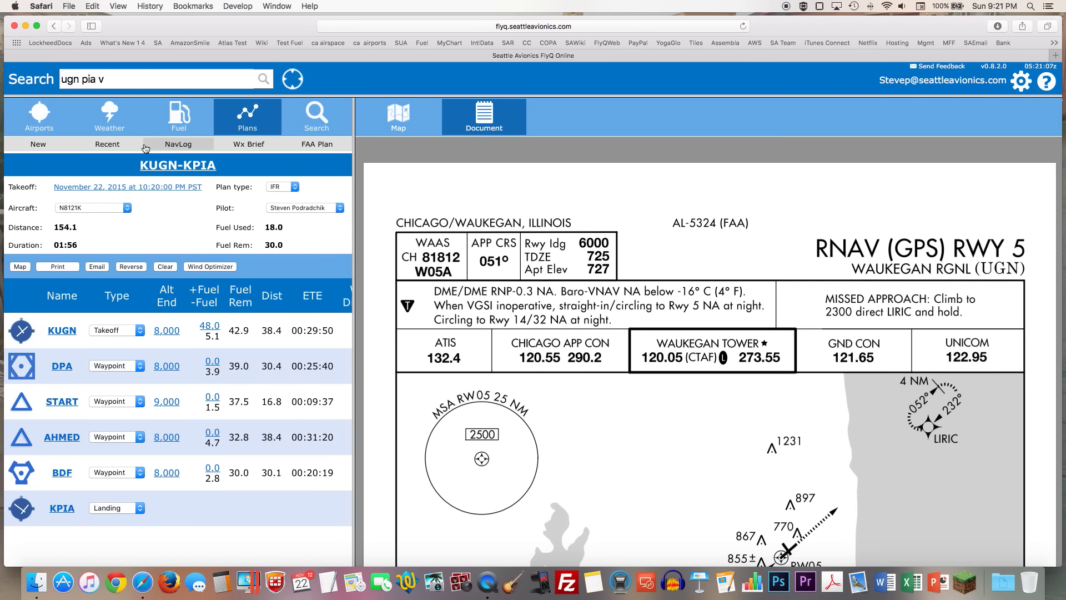
{"action": "left_click", "coordinate": [107, 145]}
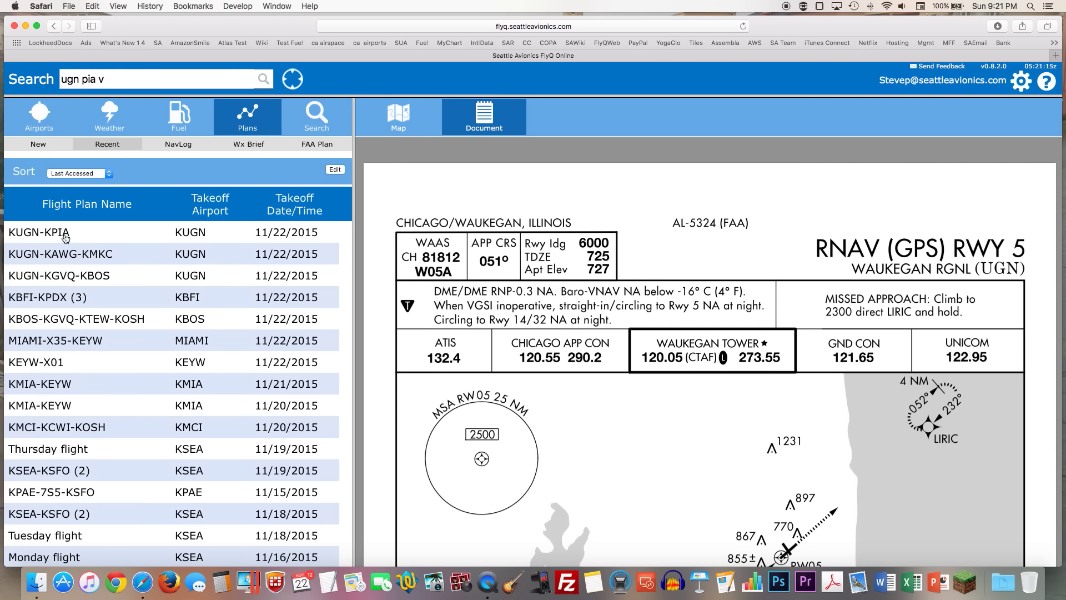
{"action": "left_click", "coordinate": [175, 148]}
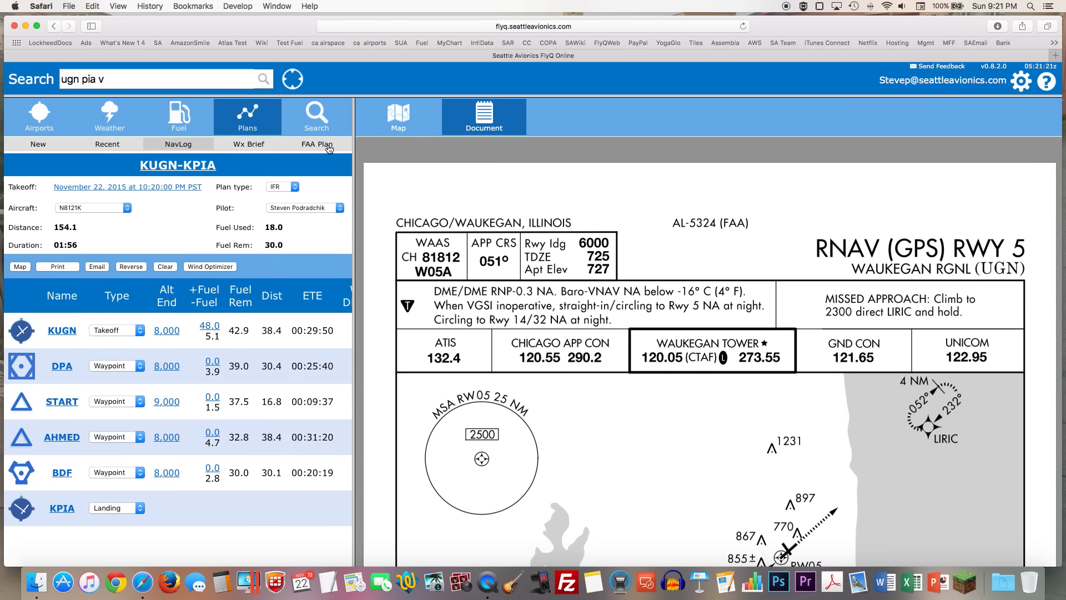
Read through the weather briefing for the KUGN–KPIA route.
{"action": "left_click", "coordinate": [250, 144]}
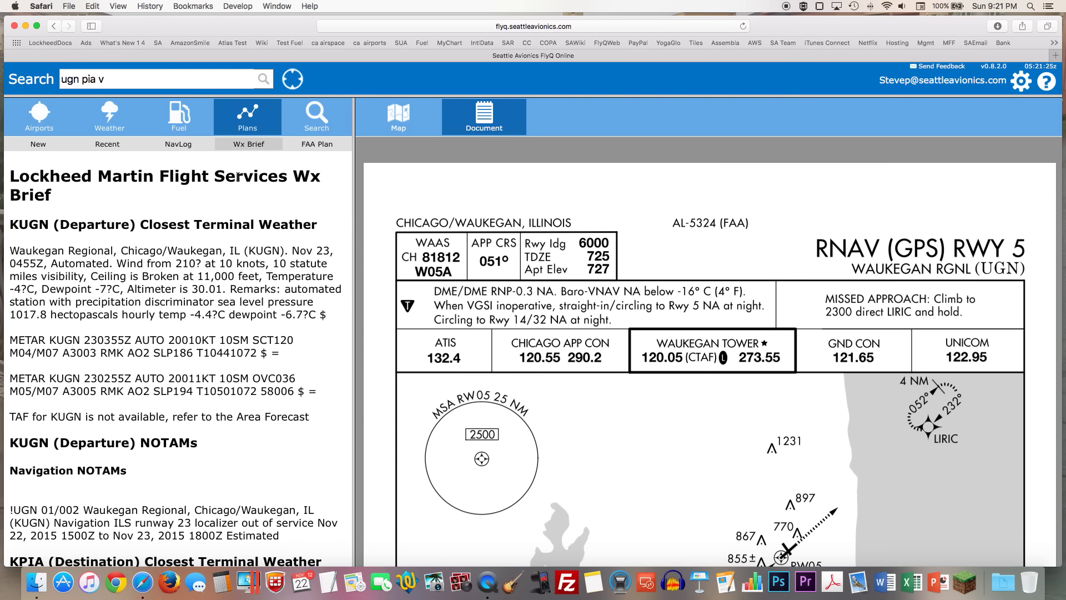
{"action": "scroll", "coordinate": [207, 287], "scroll_direction": "down", "scroll_amount": 5}
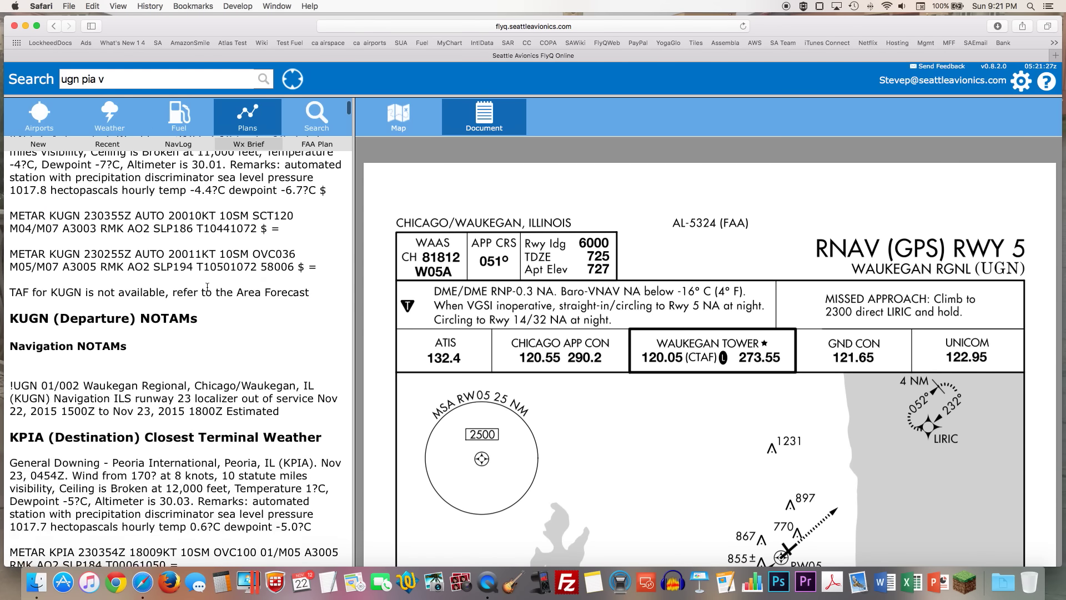
{"action": "scroll", "coordinate": [65, 194], "scroll_direction": "up", "scroll_amount": 5}
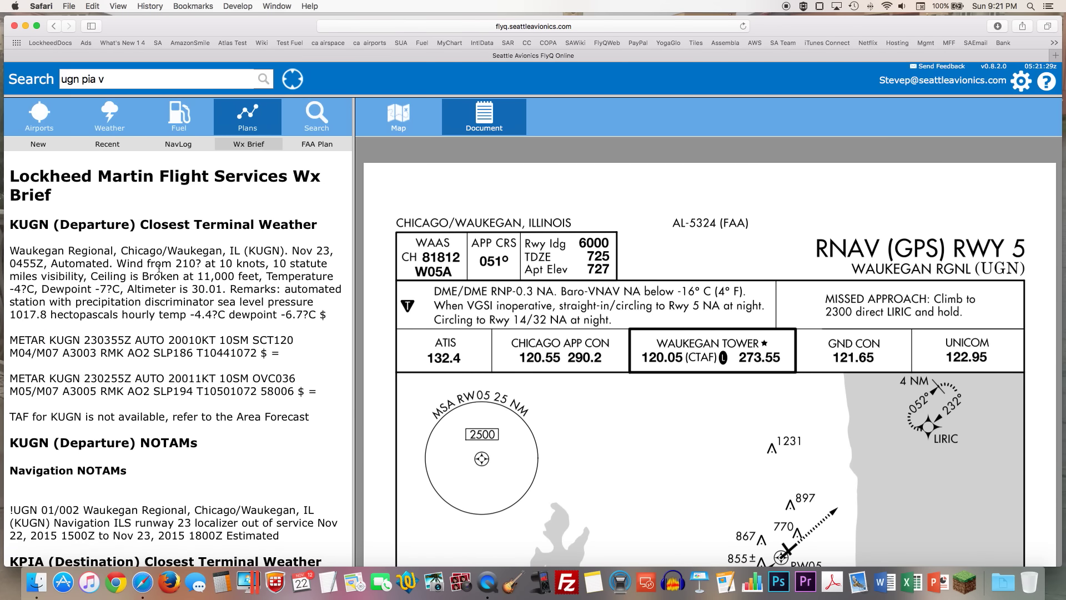
{"action": "scroll", "coordinate": [159, 269], "scroll_direction": "down", "scroll_amount": 5}
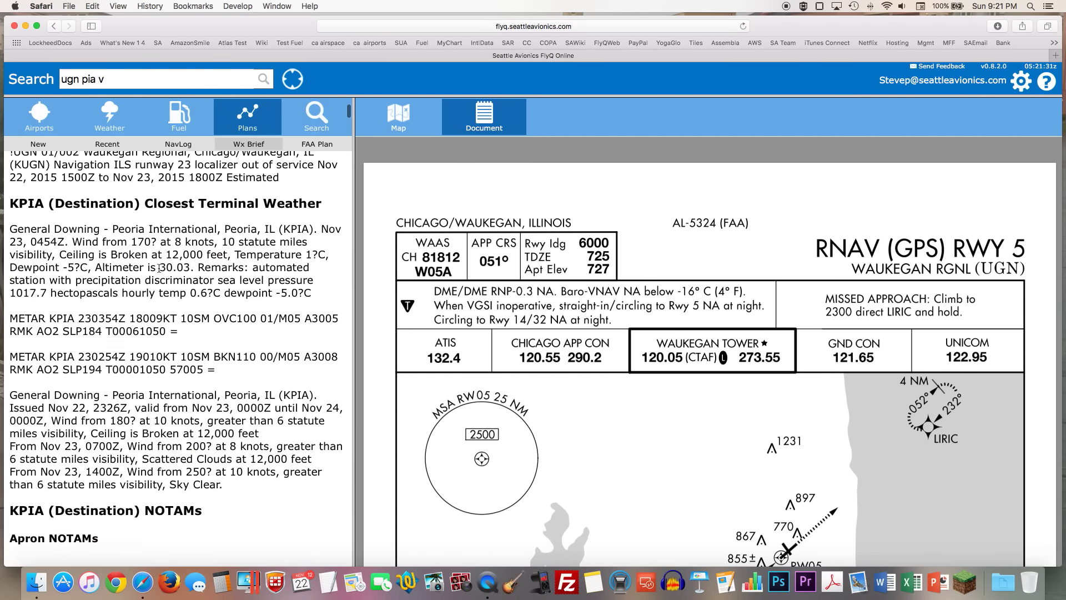
{"action": "scroll", "coordinate": [158, 269], "scroll_direction": "down", "scroll_amount": 5}
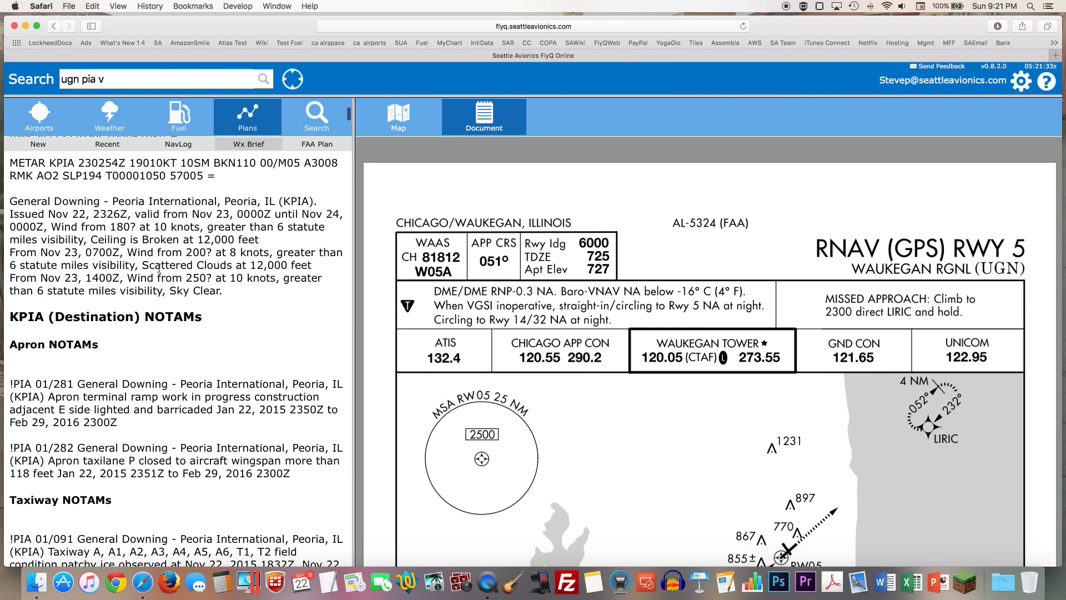
{"action": "scroll", "coordinate": [158, 268], "scroll_direction": "up", "scroll_amount": 15}
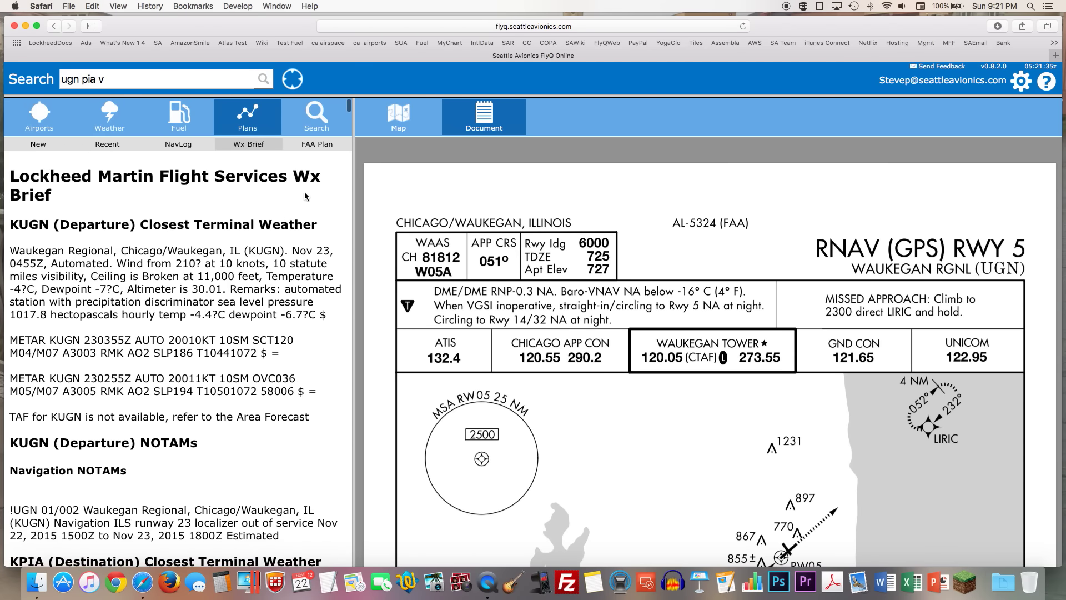
File the IFR plan with Lockheed Martin Flight Services from the FAA Plan form, then return to NavLog.
{"action": "left_click", "coordinate": [315, 146]}
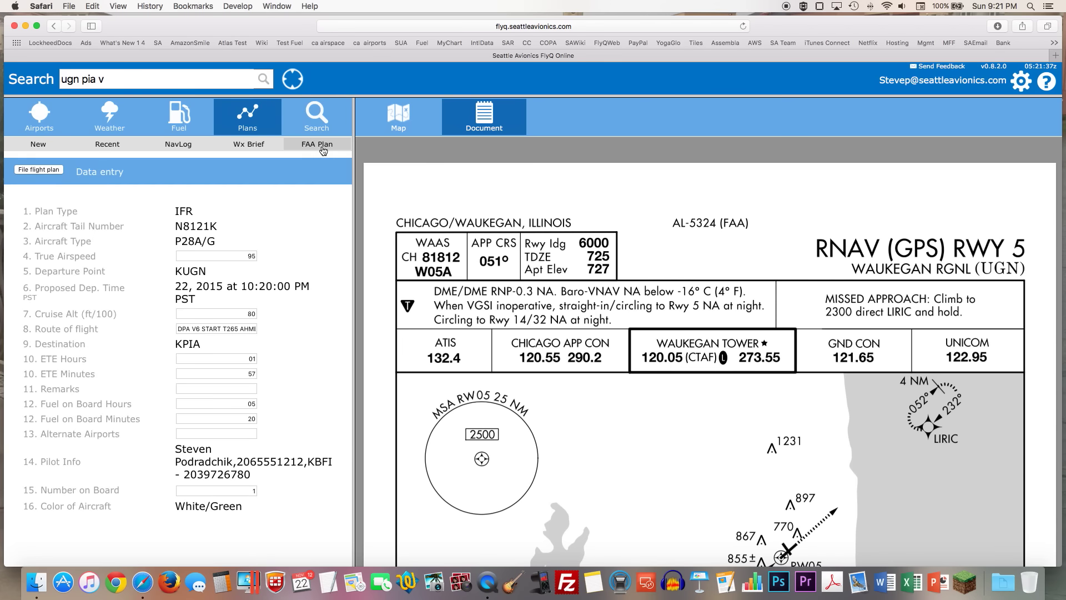
{"action": "left_click", "coordinate": [48, 170]}
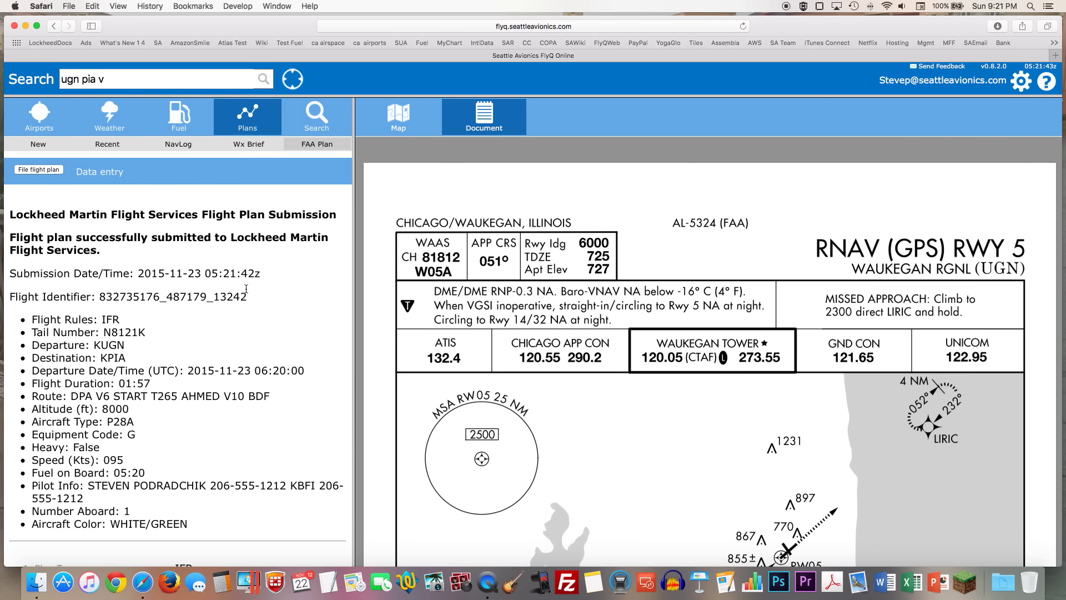
{"action": "scroll", "coordinate": [246, 289], "scroll_direction": "down", "scroll_amount": 2}
{"action": "scroll", "coordinate": [248, 293], "scroll_direction": "up", "scroll_amount": 2}
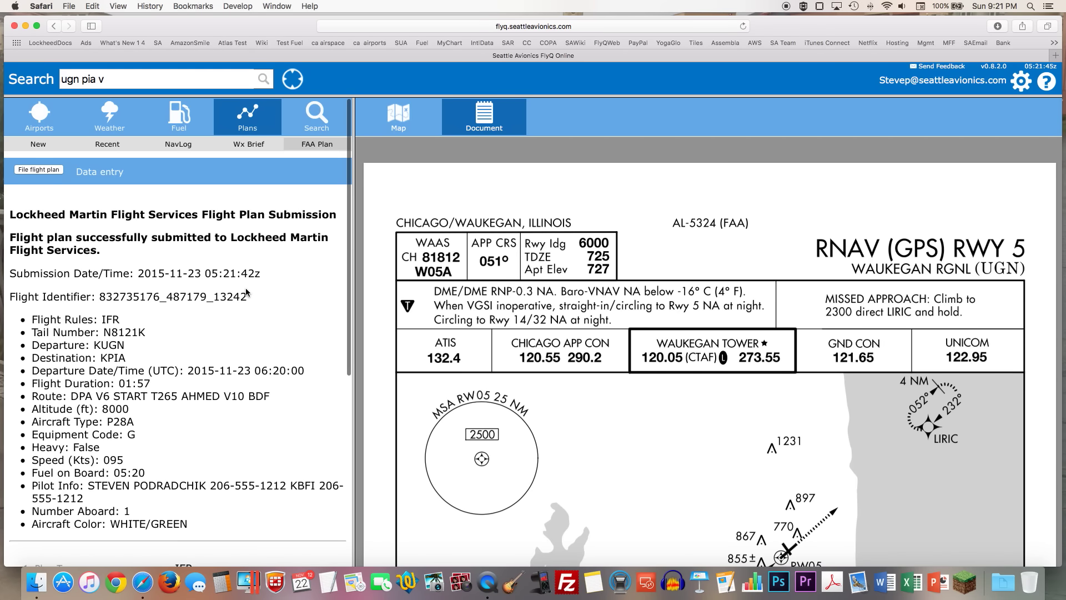
{"action": "left_click", "coordinate": [178, 145]}
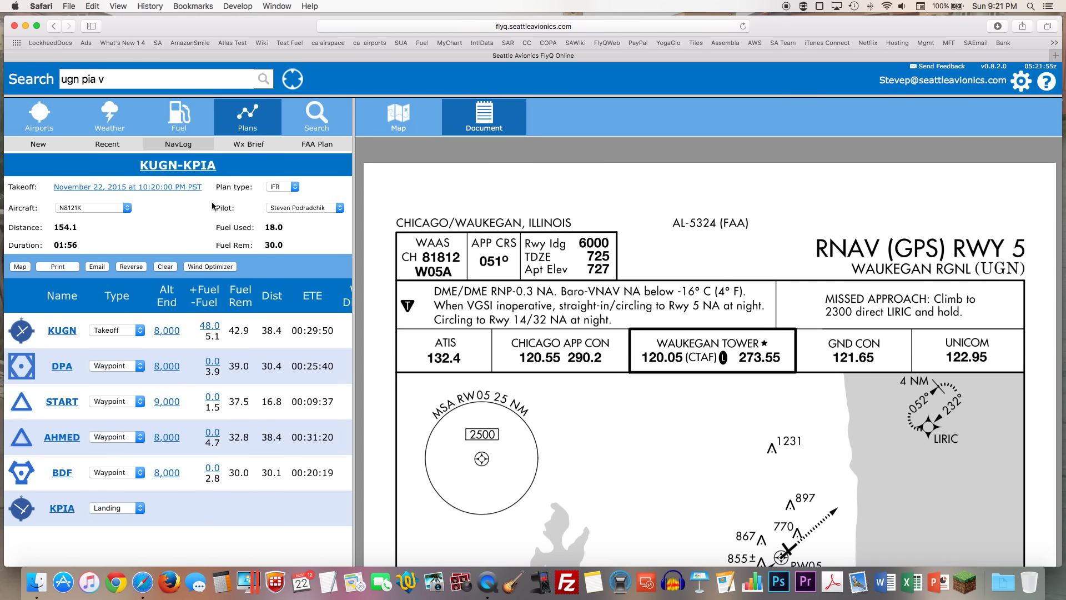
Show the route on the map with a Radar overlay, zoomed in on the START–AHMED leg.
{"action": "left_click", "coordinate": [21, 268]}
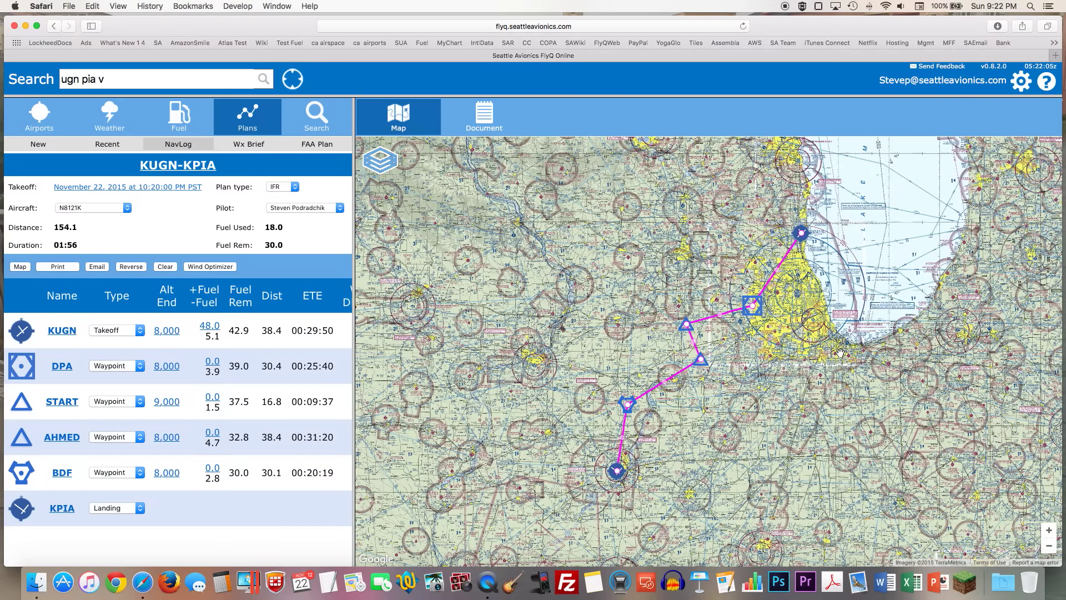
{"action": "left_click", "coordinate": [1049, 531]}
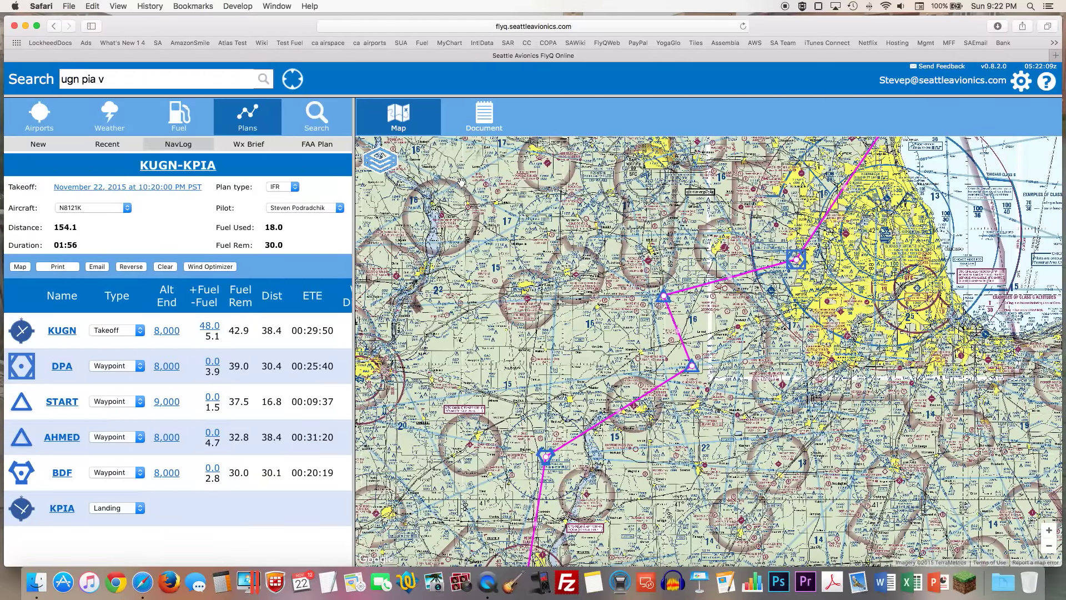
{"action": "left_click", "coordinate": [381, 166]}
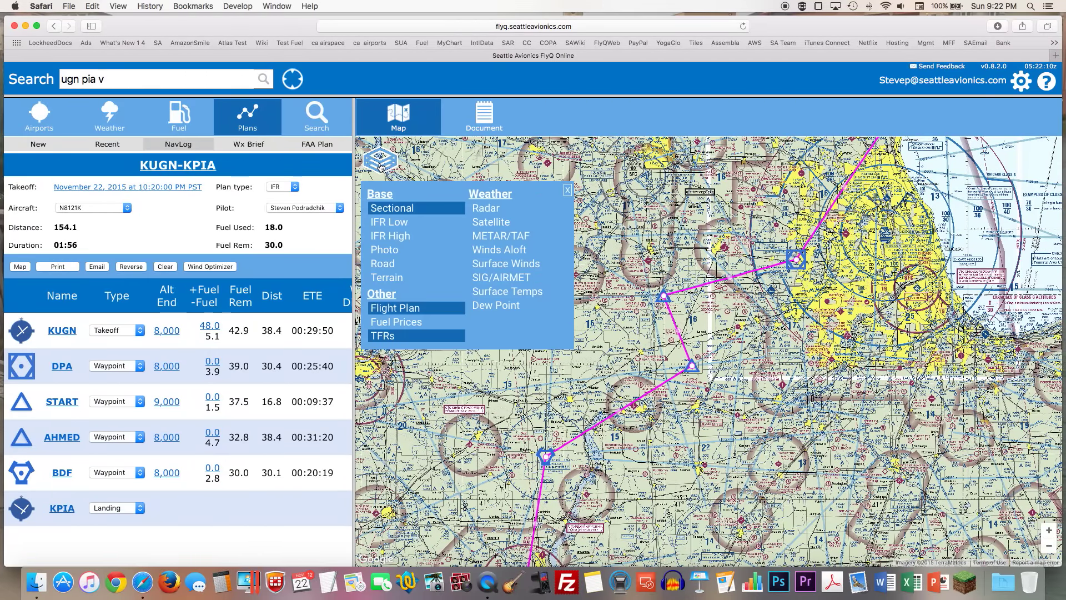
{"action": "left_click", "coordinate": [487, 209]}
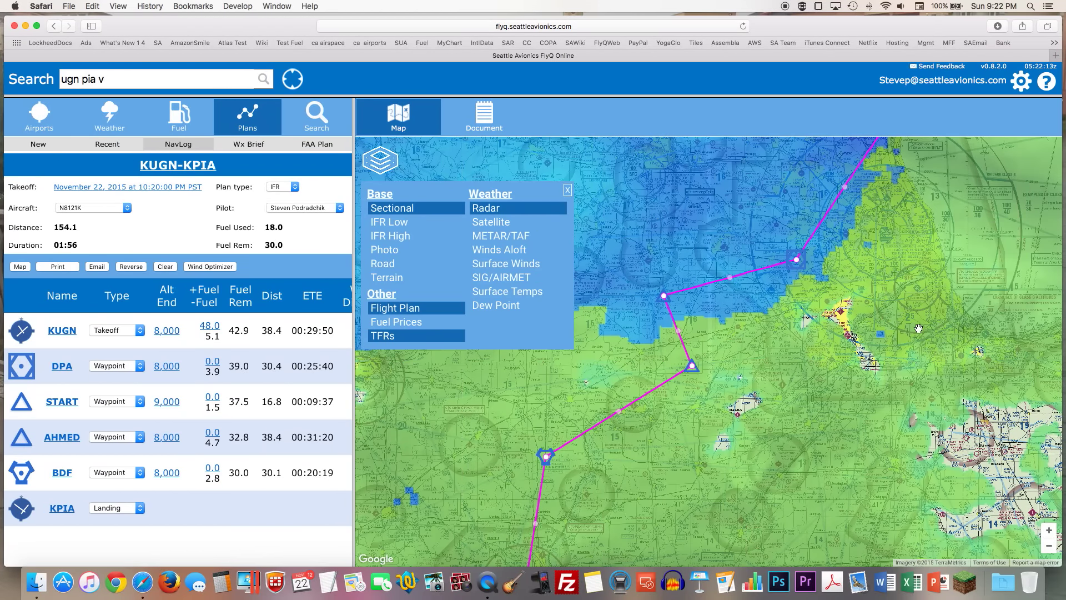
{"action": "left_click_drag", "start_coordinate": [918, 328], "coordinate": [869, 302]}
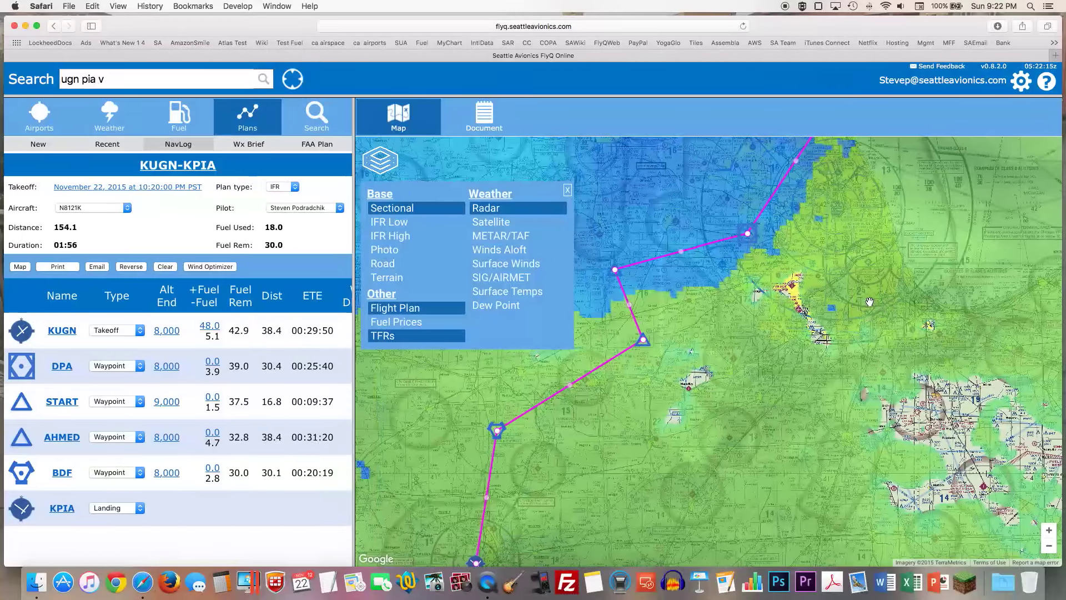
{"action": "left_click", "coordinate": [567, 190]}
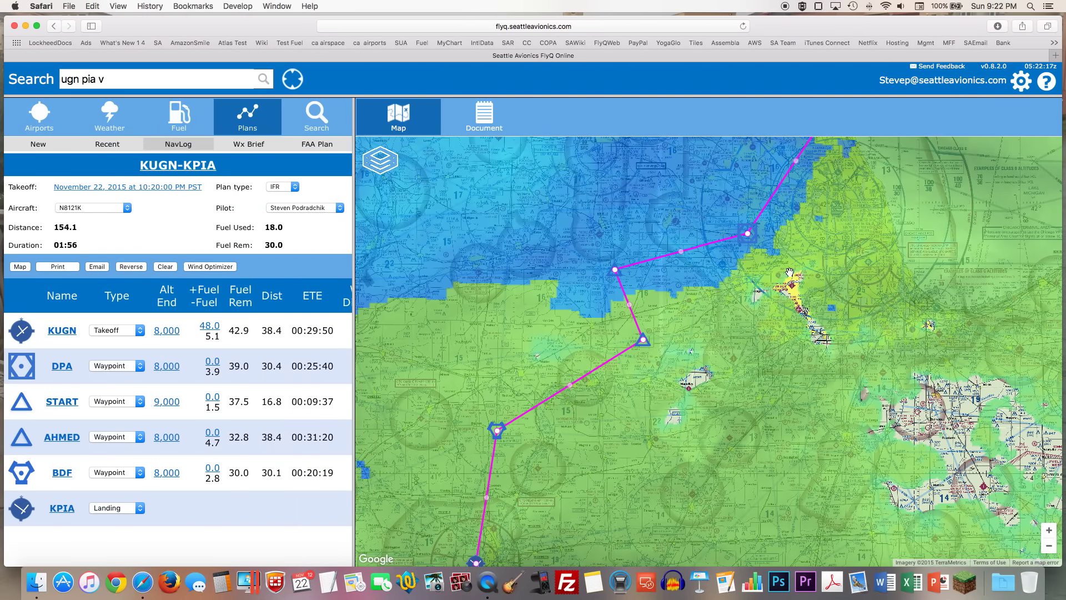
{"action": "left_click_drag", "start_coordinate": [826, 273], "coordinate": [791, 314]}
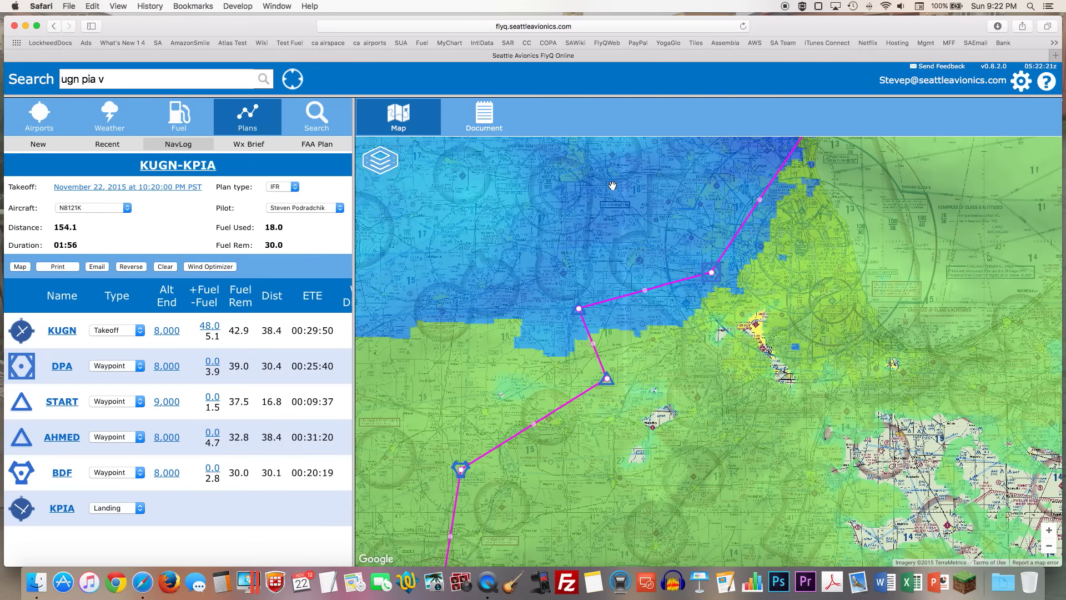
{"action": "left_click", "coordinate": [1049, 530]}
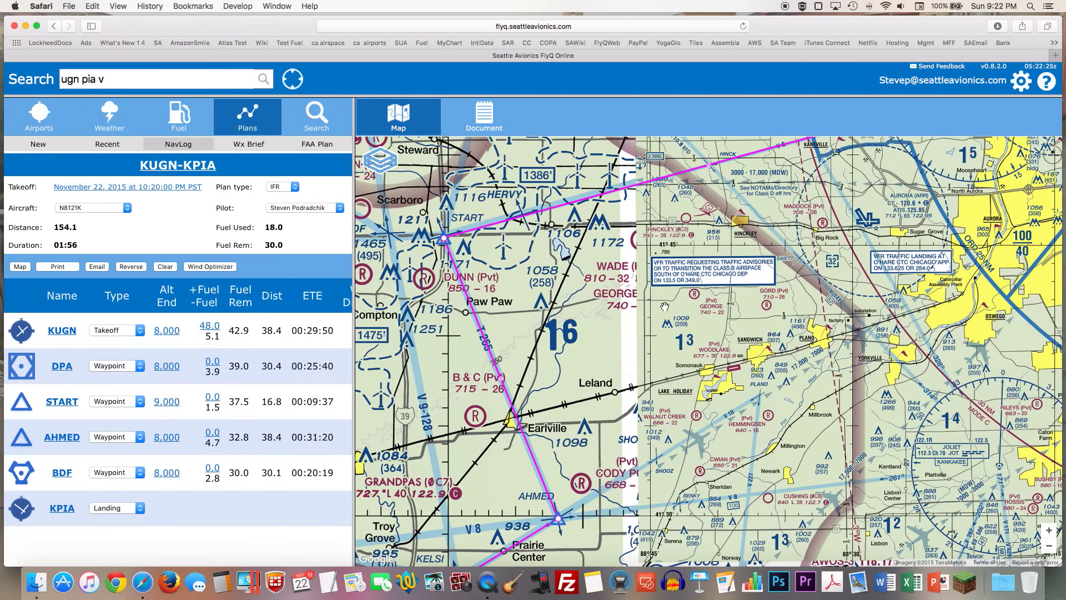
{"action": "left_click_drag", "start_coordinate": [680, 306], "coordinate": [761, 270]}
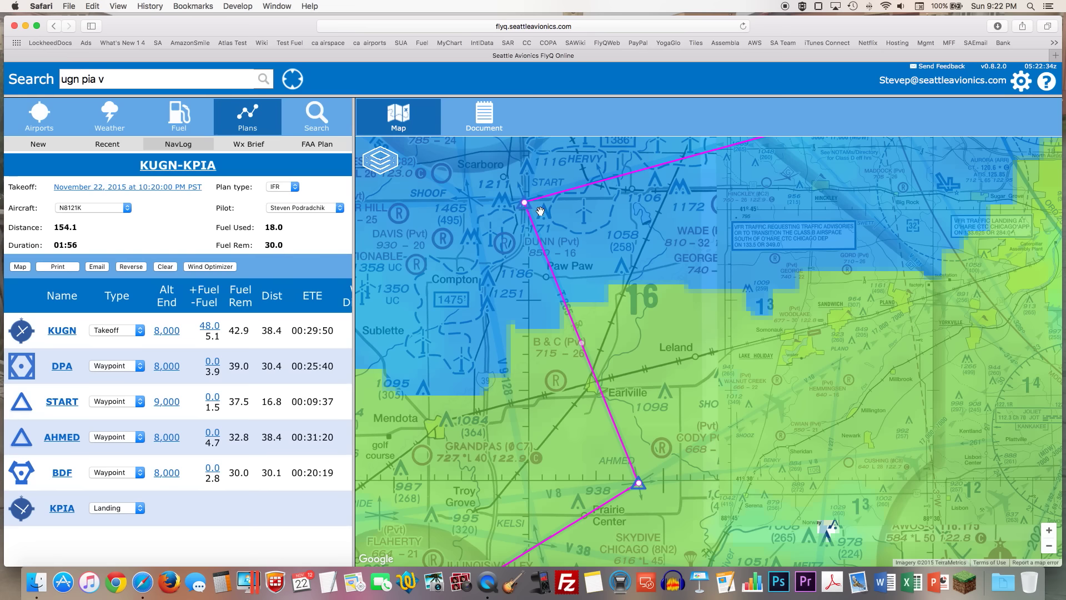
Replace the START waypoint with Morris Muni (KC09), making the route 155.6 distance and 01:57.
{"action": "left_click", "coordinate": [525, 202]}
{"action": "left_click_drag", "start_coordinate": [526, 202], "coordinate": [1003, 497]}
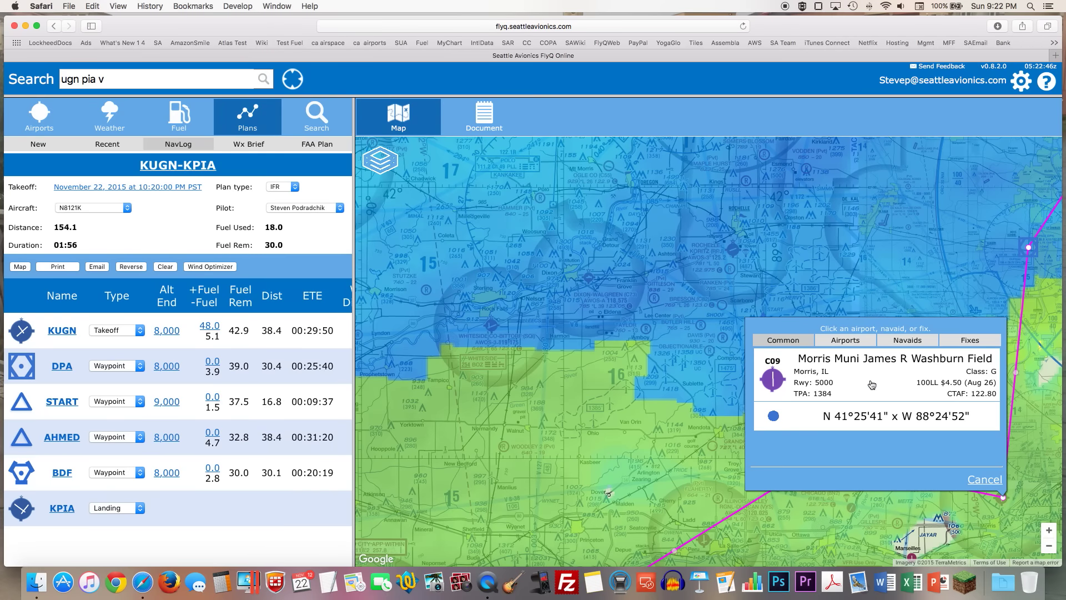
{"action": "left_click", "coordinate": [871, 384]}
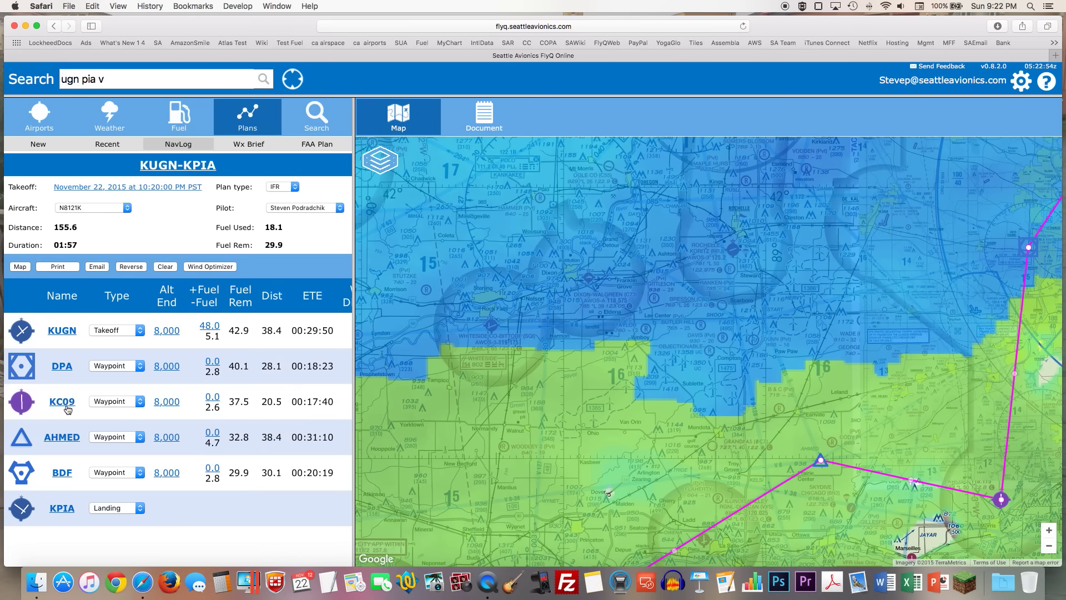
{"action": "left_click_drag", "start_coordinate": [902, 371], "coordinate": [826, 309]}
{"action": "scroll", "coordinate": [827, 308], "scroll_direction": "down", "scroll_amount": 3}
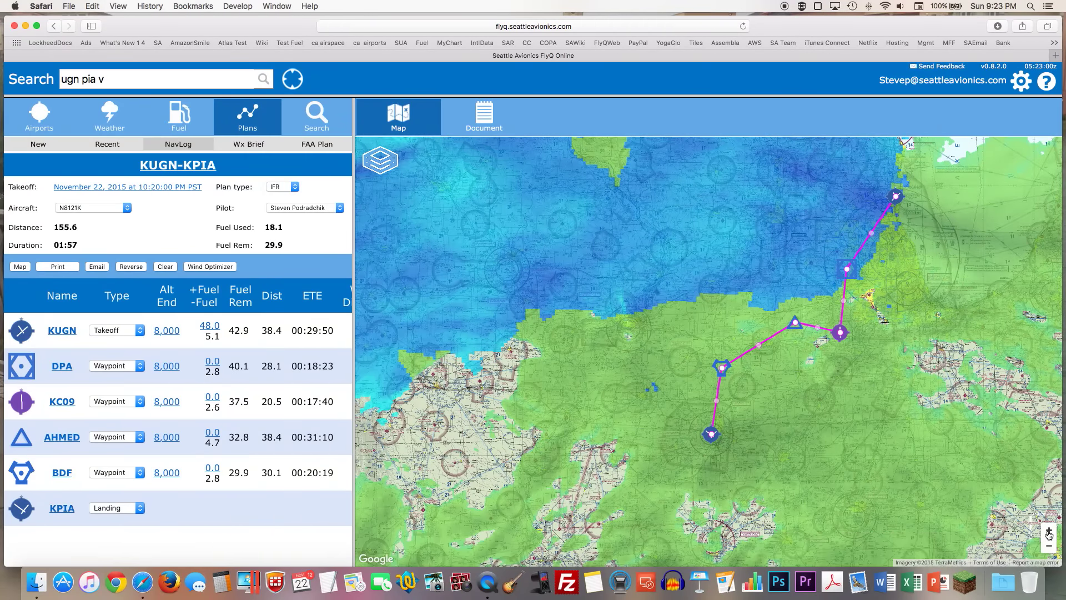
Zoom in two levels, switch off the Radar overlay, and set the base chart to IFR Low.
{"action": "left_click", "coordinate": [1048, 530]}
{"action": "left_click", "coordinate": [1049, 532]}
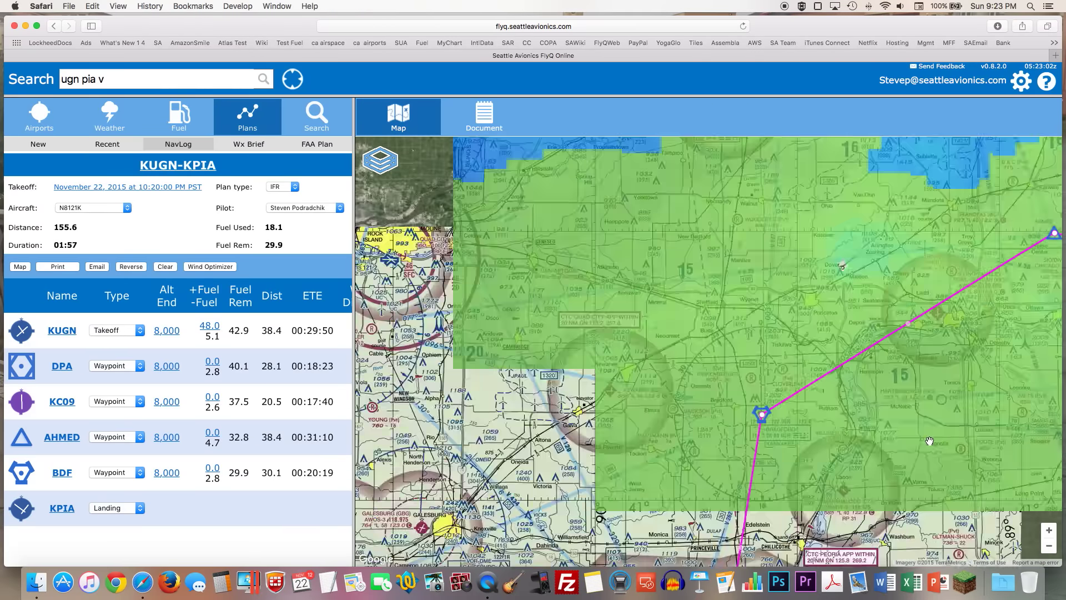
{"action": "left_click_drag", "start_coordinate": [926, 443], "coordinate": [748, 300]}
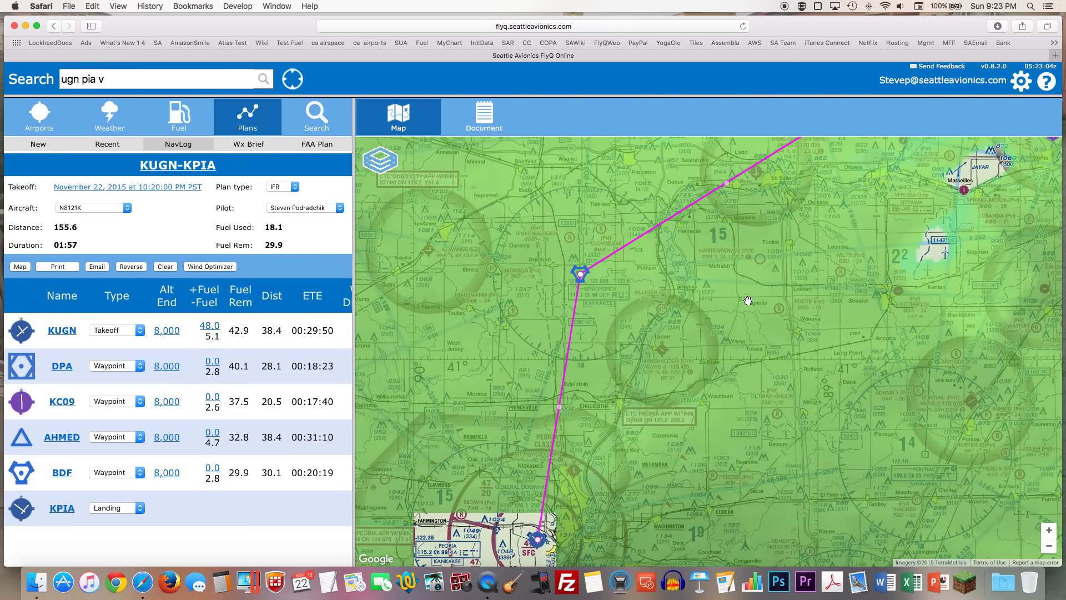
{"action": "left_click", "coordinate": [385, 165]}
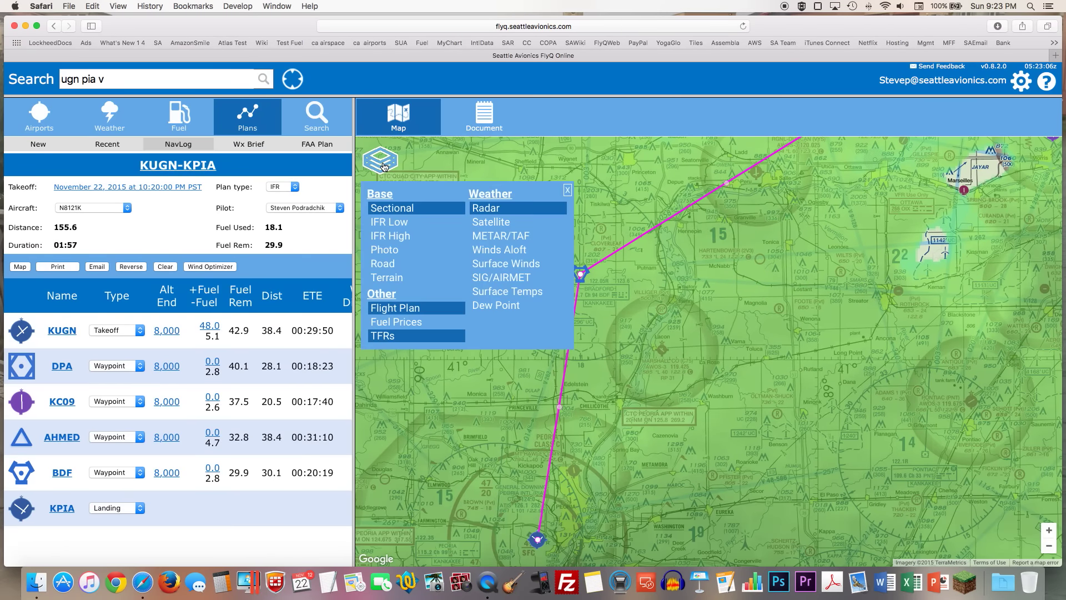
{"action": "left_click", "coordinate": [502, 214]}
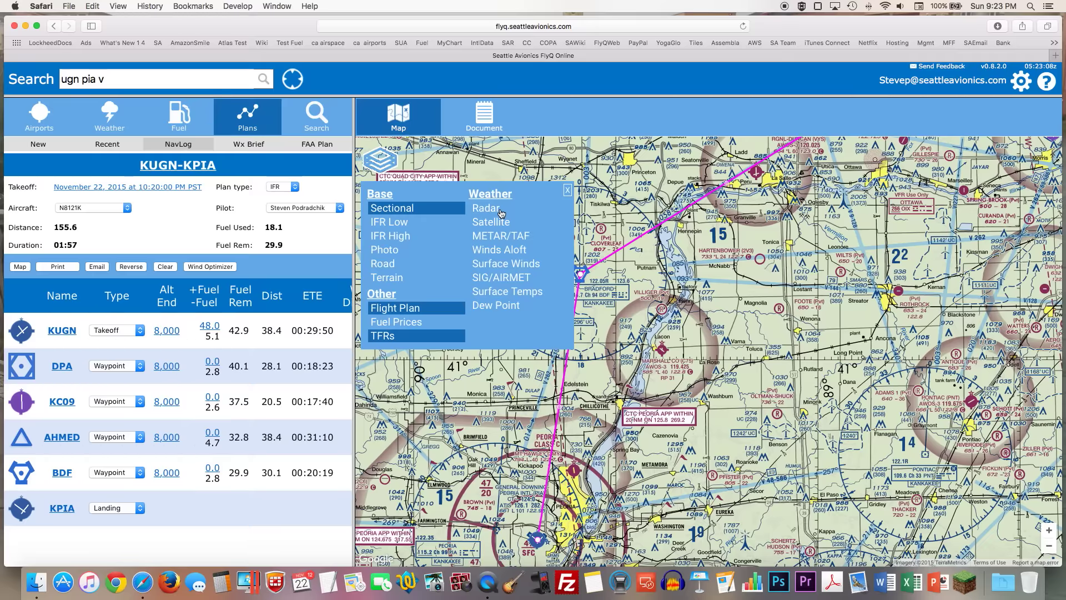
{"action": "left_click", "coordinate": [567, 191]}
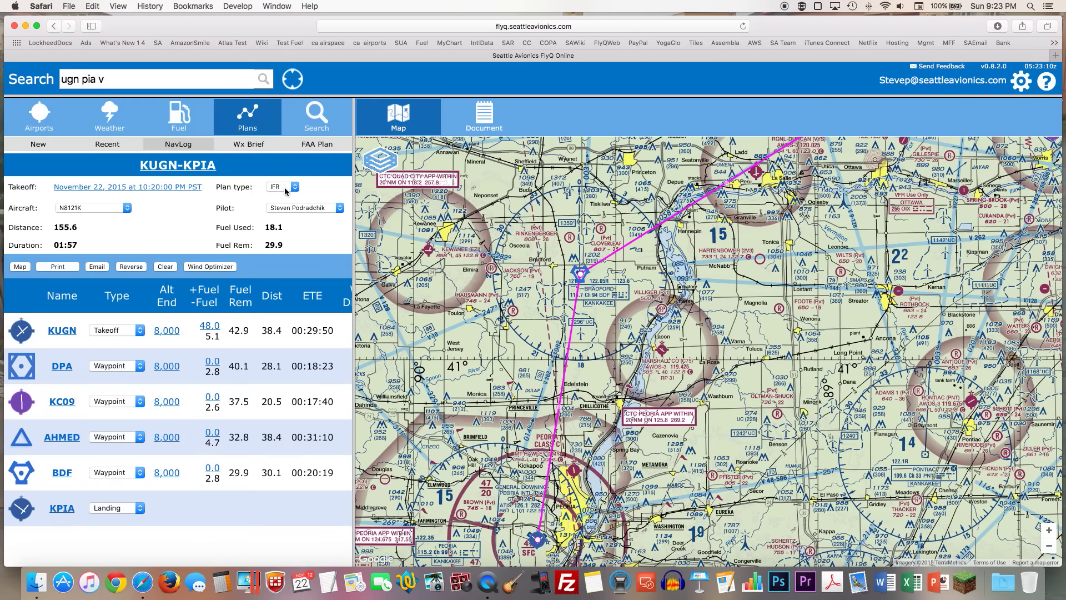
{"action": "left_click", "coordinate": [380, 163]}
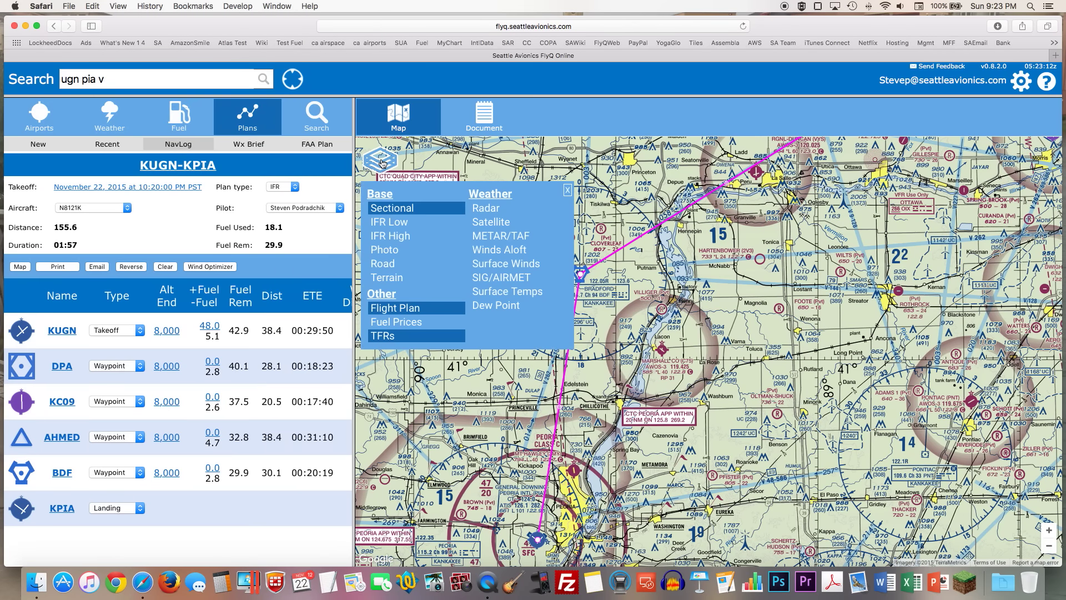
{"action": "left_click", "coordinate": [396, 223]}
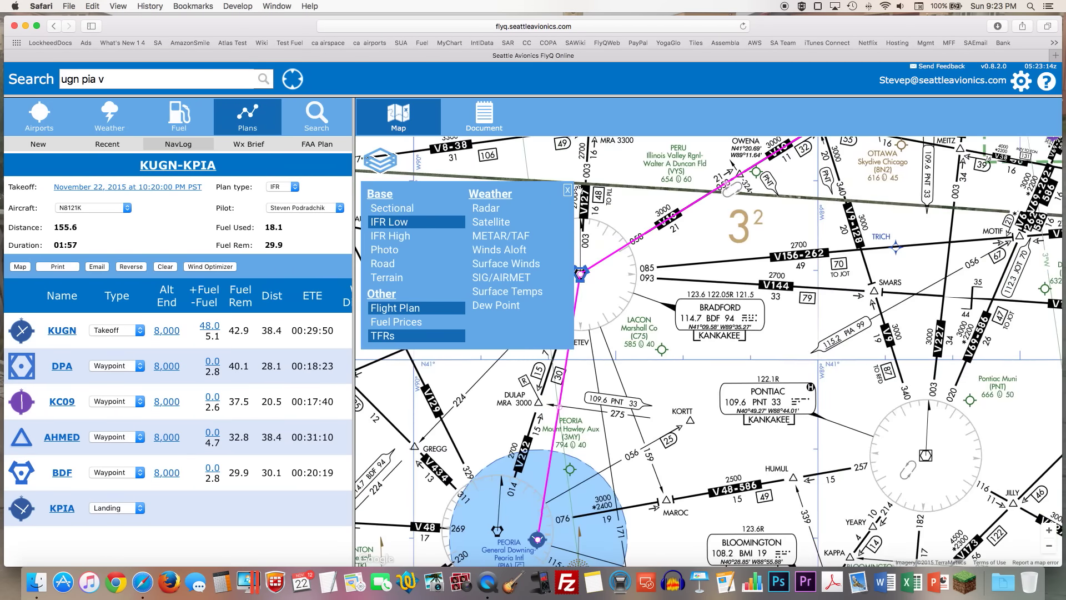
Reroute the AHMED–BDF leg through WYNET, giving 165.4 distance and 02:03 duration.
{"action": "left_click", "coordinate": [568, 191]}
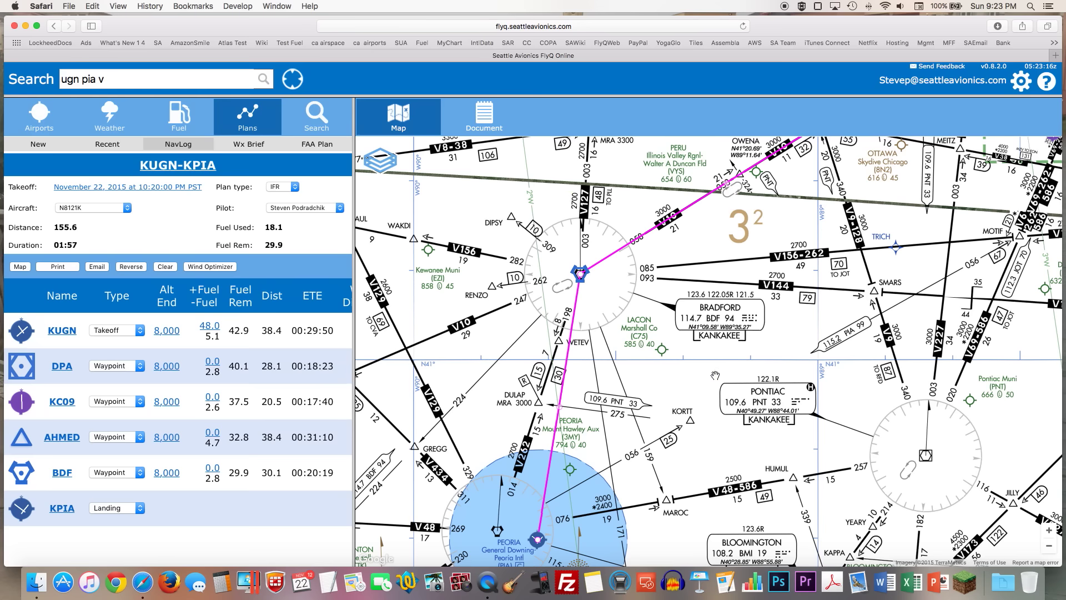
{"action": "left_click_drag", "start_coordinate": [712, 374], "coordinate": [645, 337]}
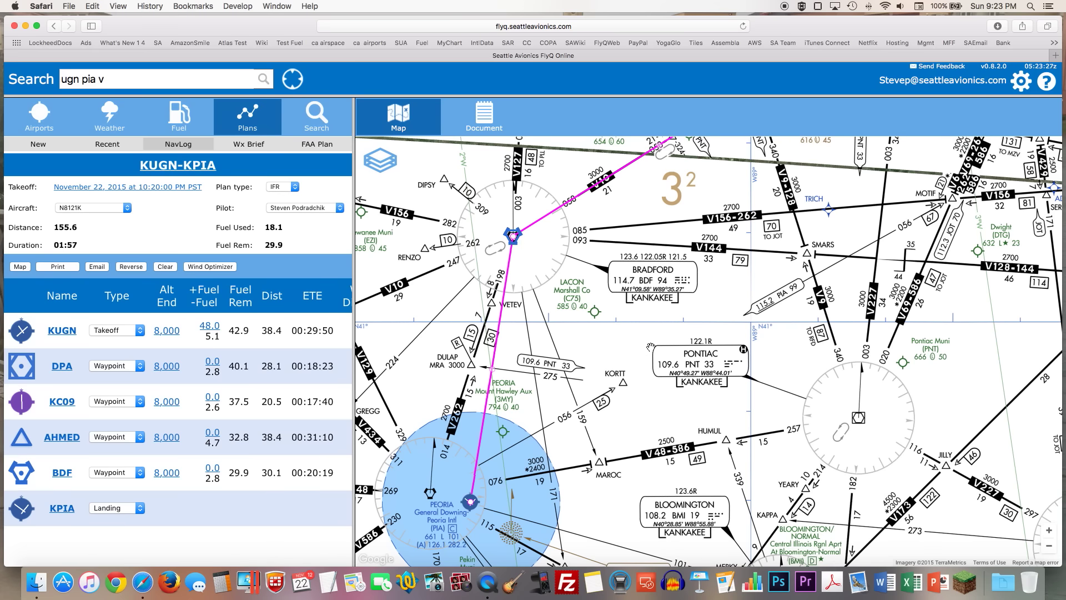
{"action": "left_click_drag", "start_coordinate": [573, 329], "coordinate": [537, 452]}
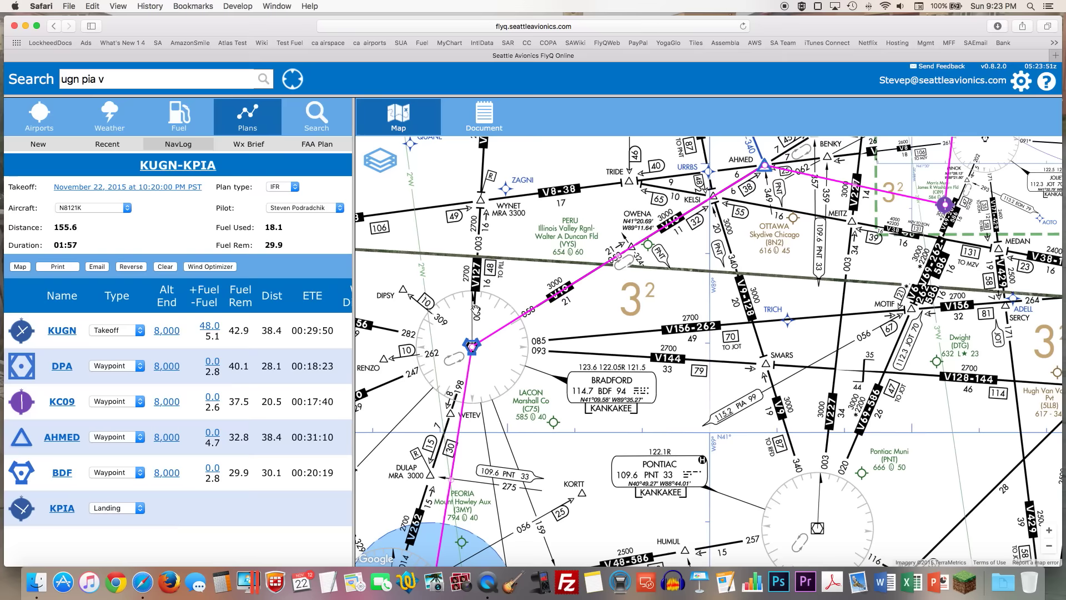
{"action": "left_click_drag", "start_coordinate": [618, 260], "coordinate": [591, 241]}
{"action": "left_click_drag", "start_coordinate": [591, 241], "coordinate": [481, 204]}
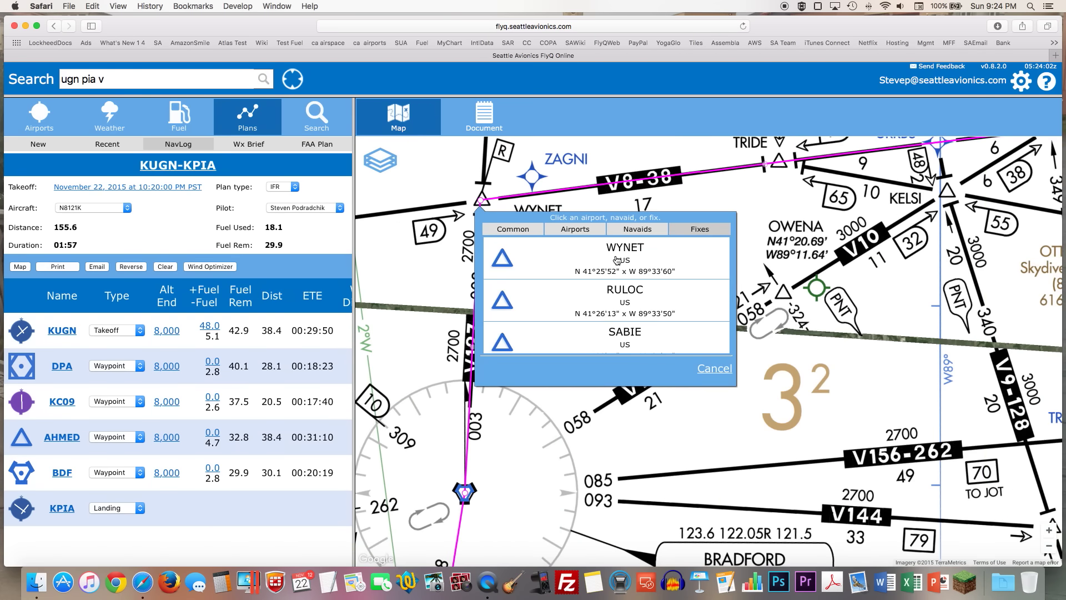
{"action": "left_click", "coordinate": [617, 260]}
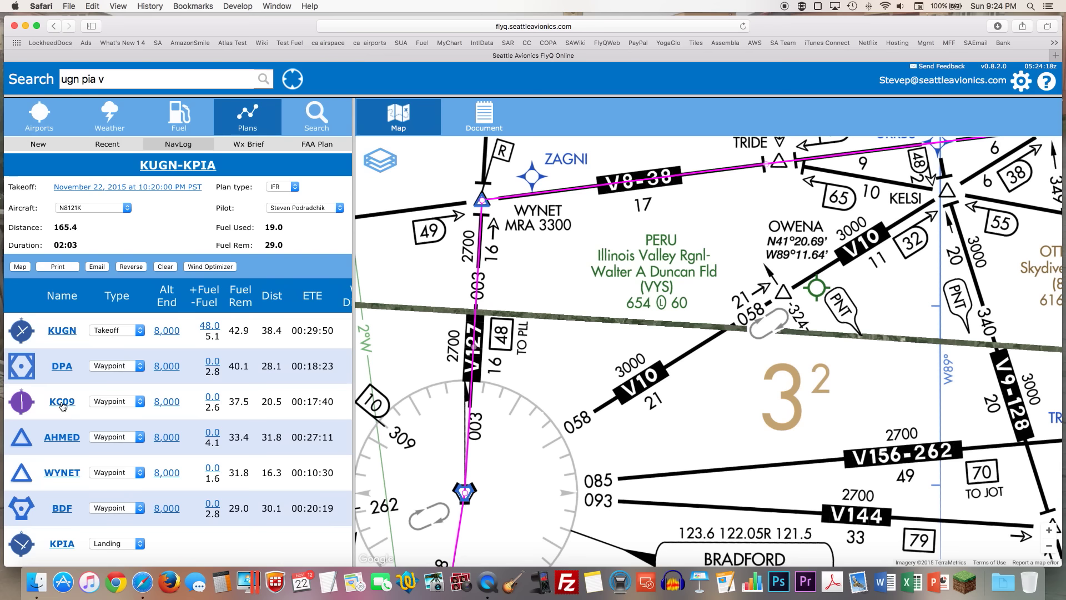
Open KC09's airport info, browse its Weather and Procs tabs, and return to General details.
{"action": "scroll", "coordinate": [63, 406], "scroll_direction": "right", "scroll_amount": 1}
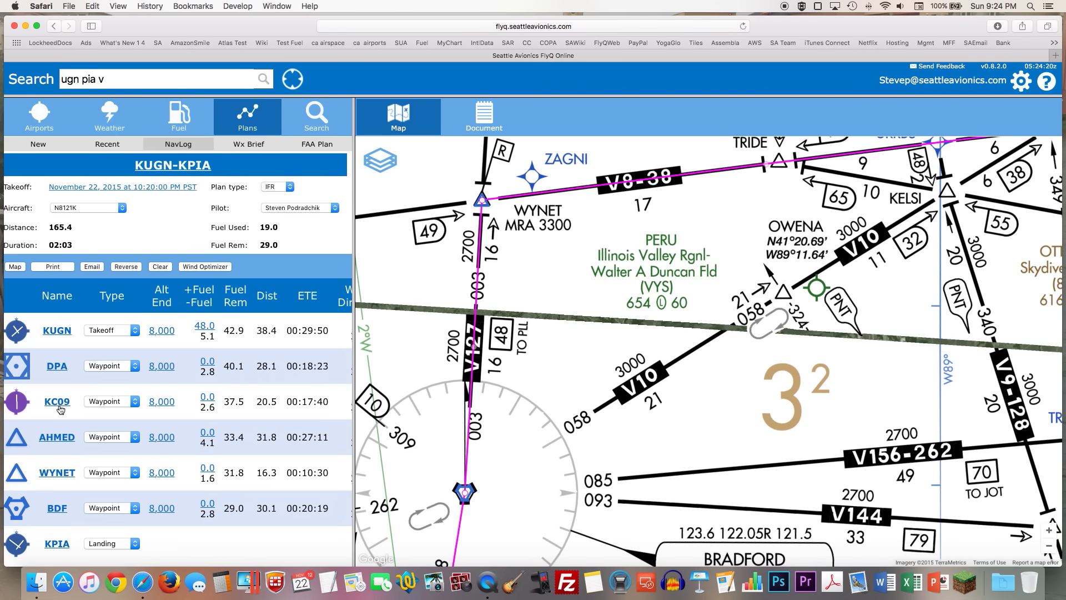
{"action": "scroll", "coordinate": [61, 410], "scroll_direction": "left", "scroll_amount": 1}
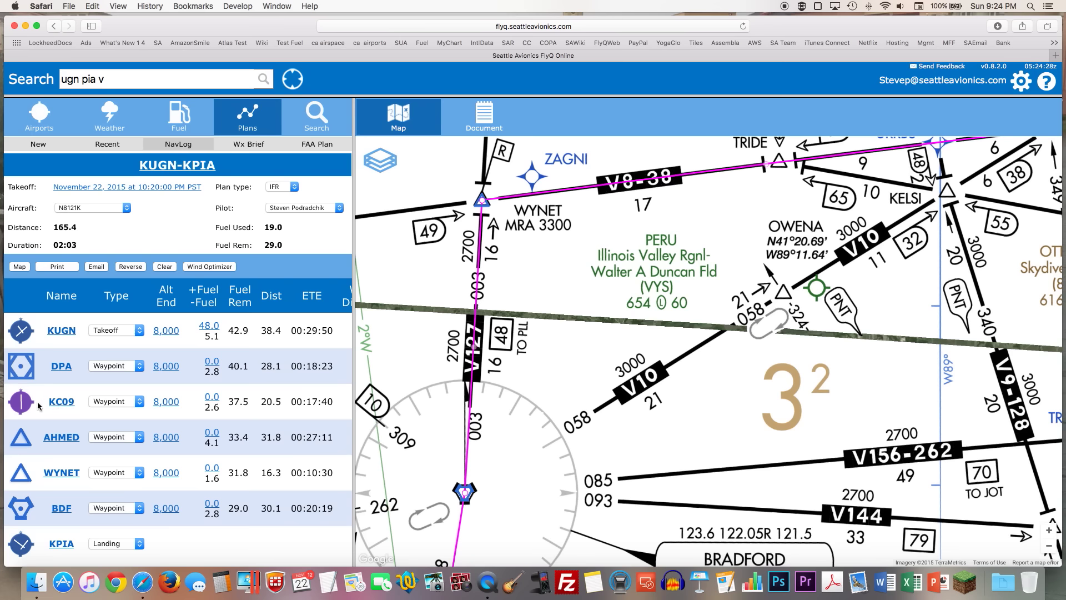
{"action": "left_click", "coordinate": [61, 406]}
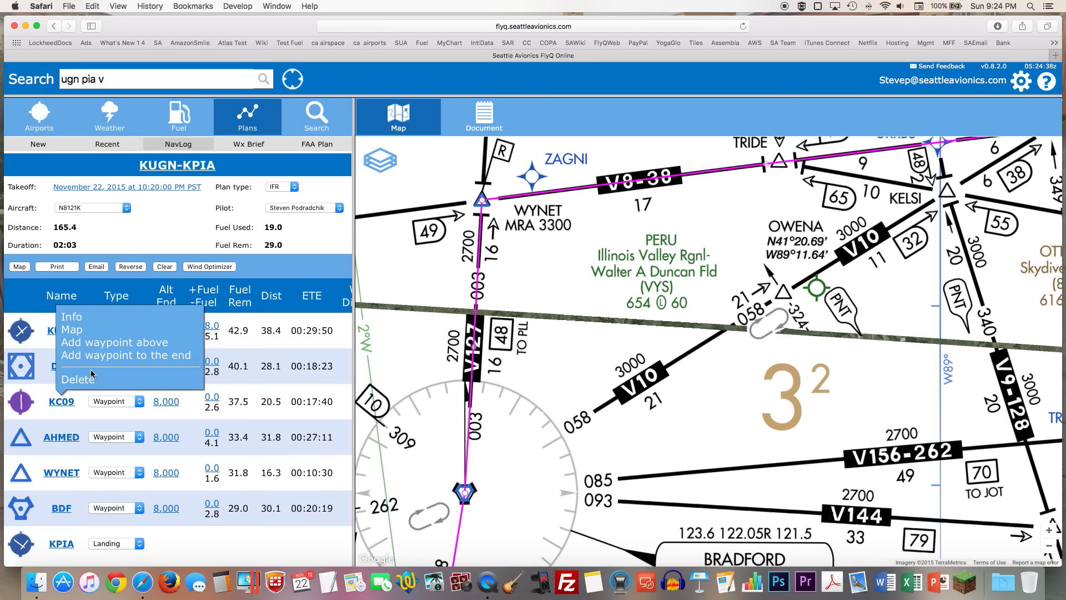
{"action": "left_click", "coordinate": [79, 321]}
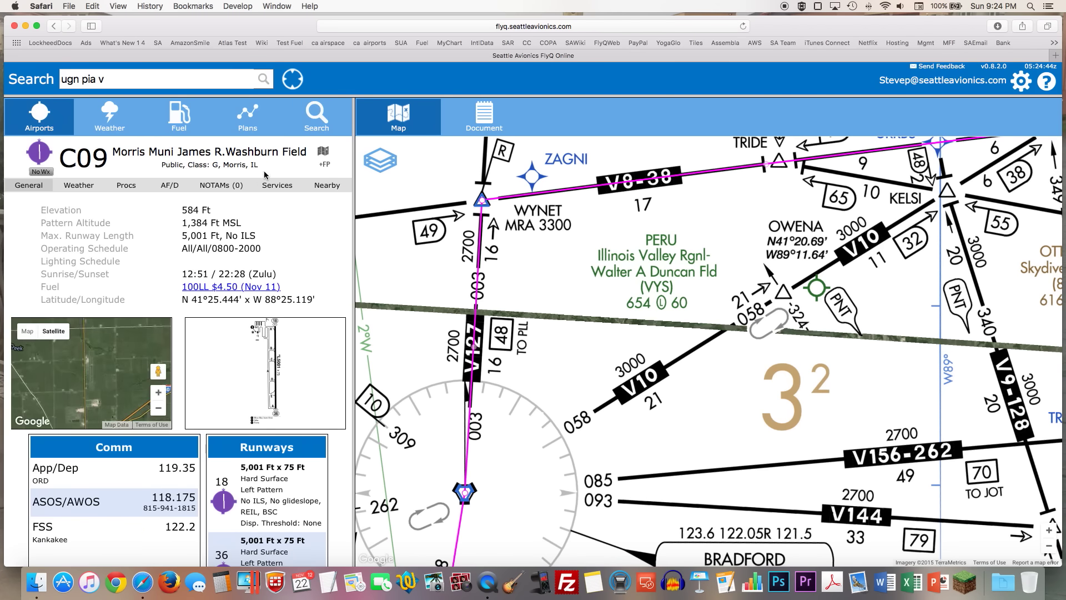
{"action": "left_click", "coordinate": [84, 189]}
{"action": "left_click", "coordinate": [129, 191]}
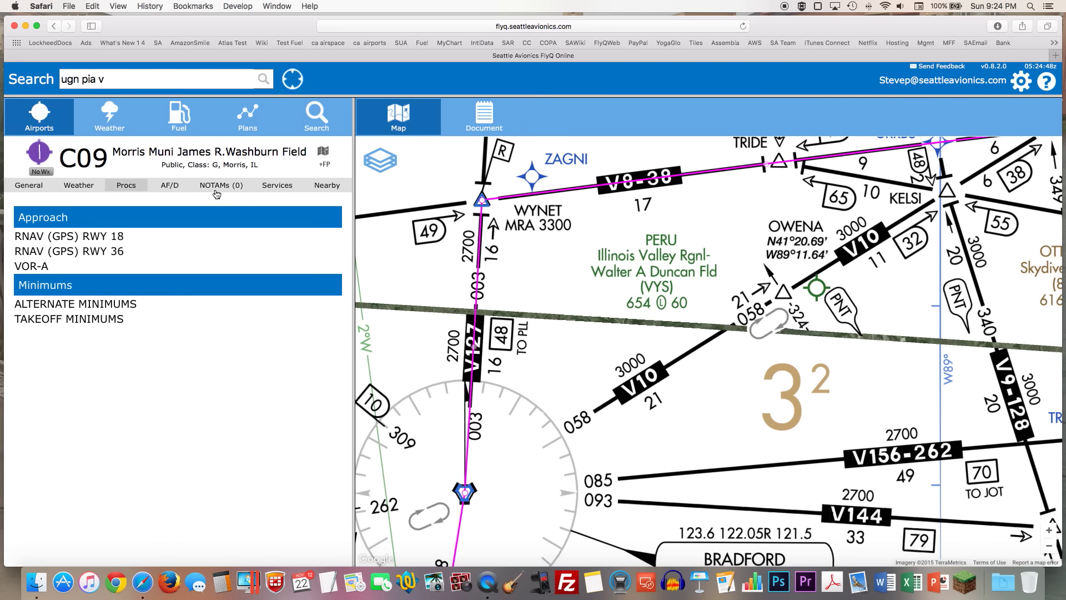
{"action": "left_click", "coordinate": [28, 188]}
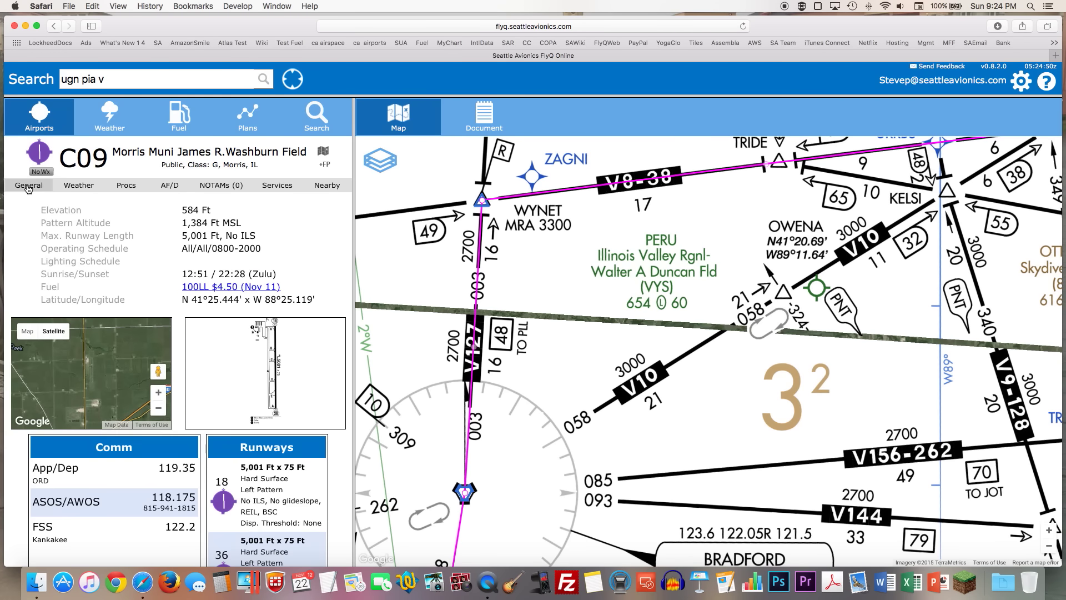
Compare nearby 100LL prices sorted by Distance, then by Lowest Price with Kentland's $3.89 on top.
{"action": "left_click", "coordinate": [179, 122]}
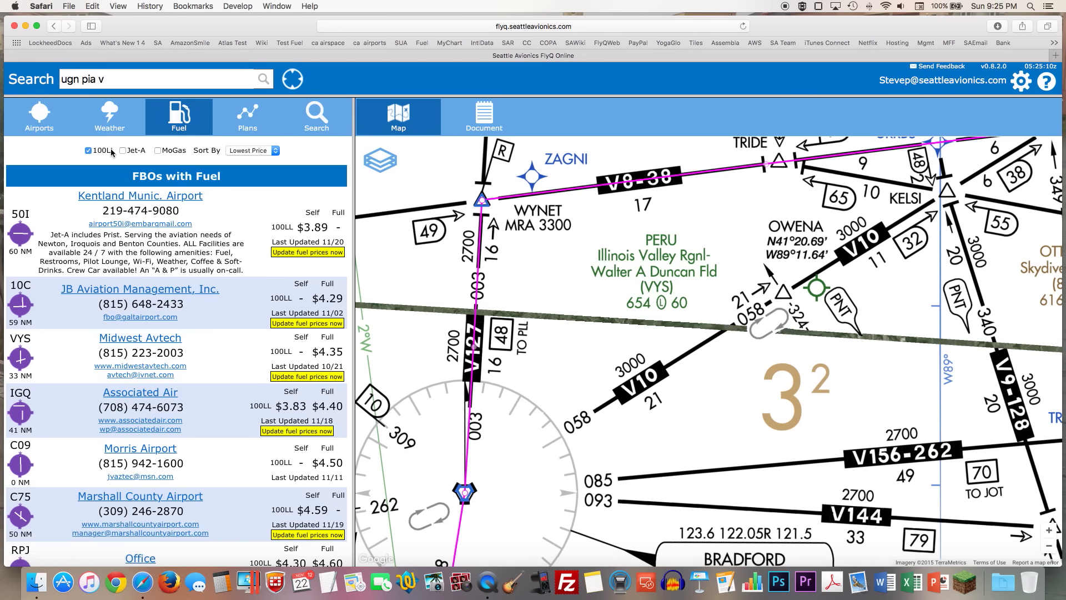
{"action": "left_click", "coordinate": [247, 151]}
{"action": "left_click", "coordinate": [248, 144]}
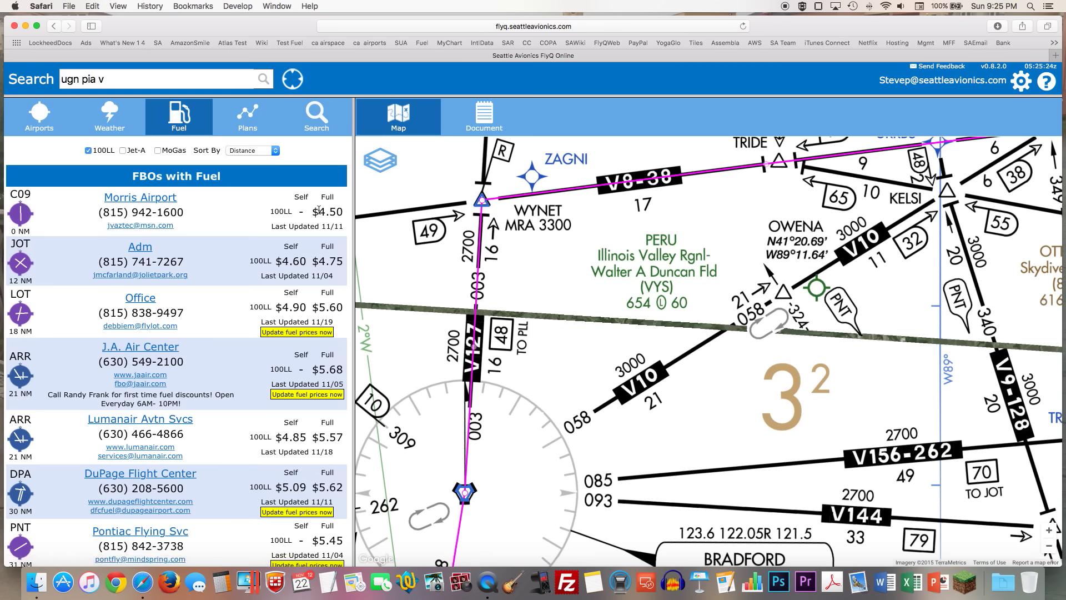
{"action": "left_click_drag", "start_coordinate": [319, 211], "coordinate": [341, 210]}
{"action": "left_click", "coordinate": [256, 149]}
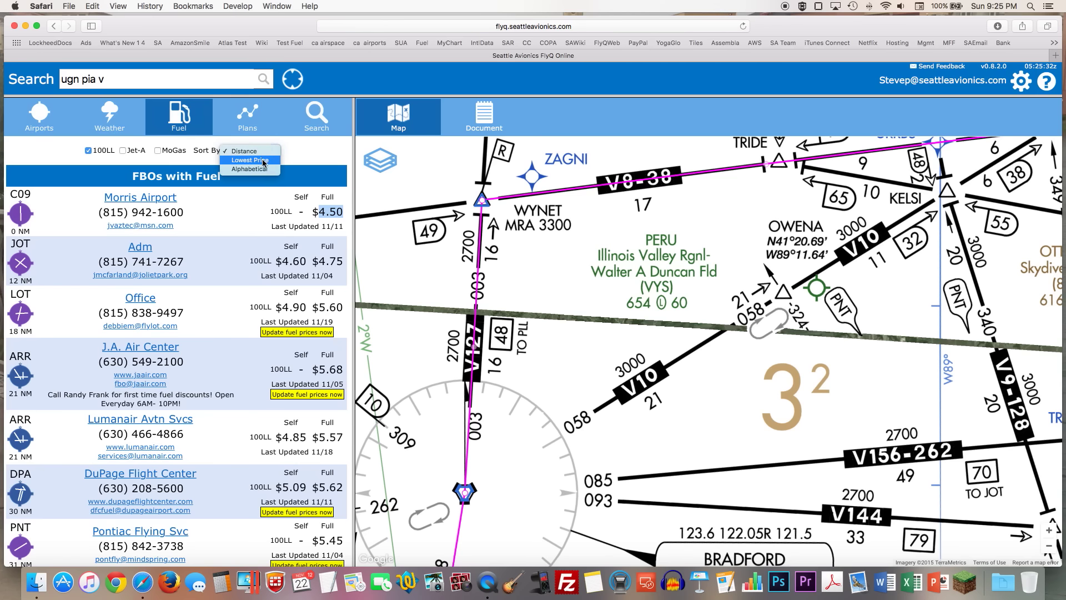
{"action": "left_click", "coordinate": [271, 161]}
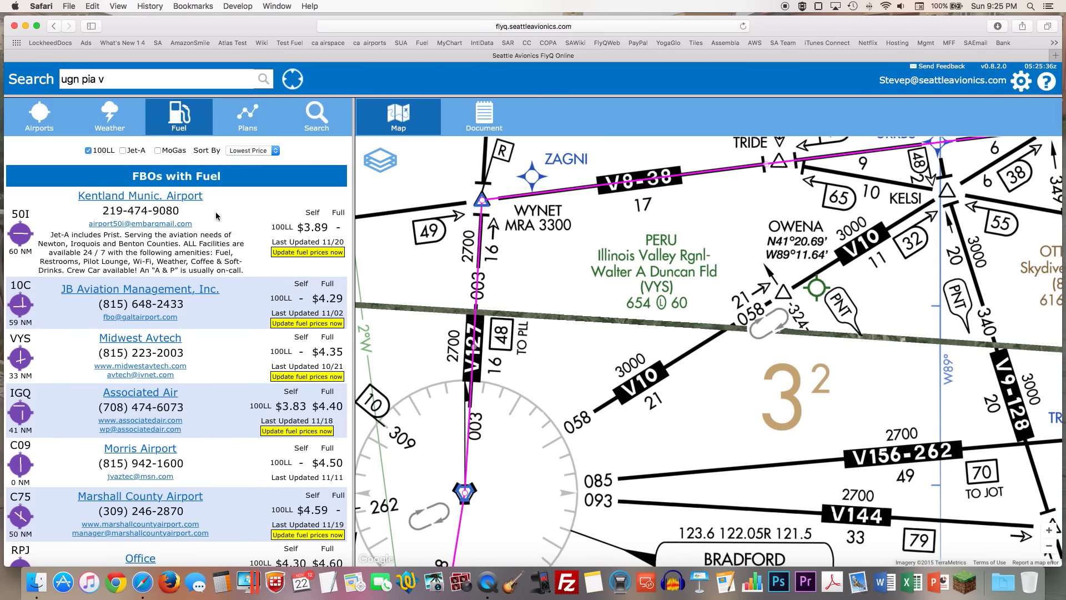
{"action": "left_click_drag", "start_coordinate": [303, 226], "coordinate": [331, 226]}
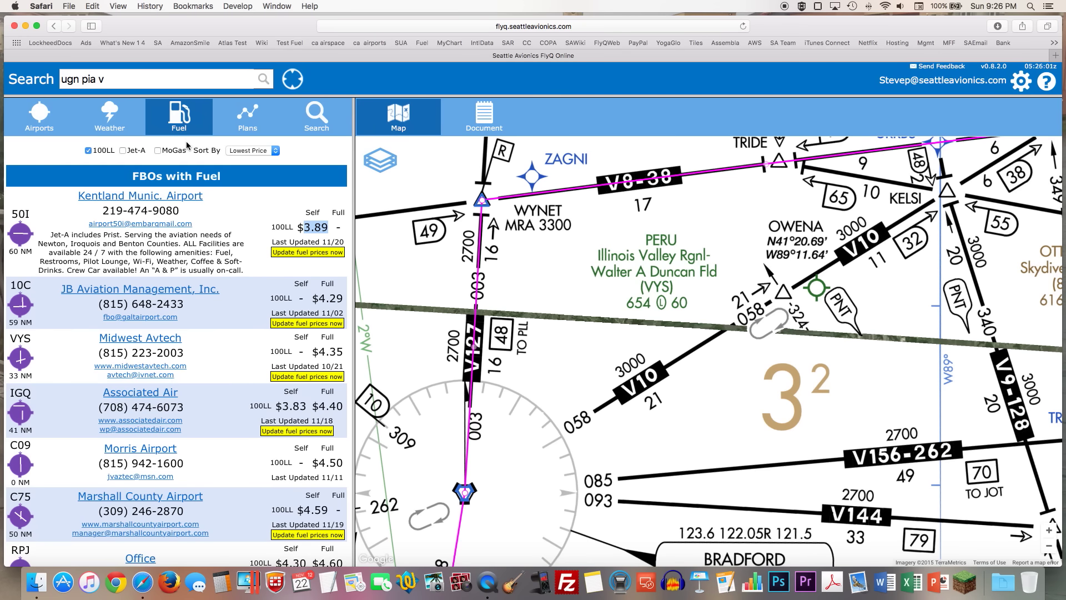
Return to the KUGN–KPIA plan, keeping KUGN as takeoff and KPIA as landing.
{"action": "left_click", "coordinate": [249, 116]}
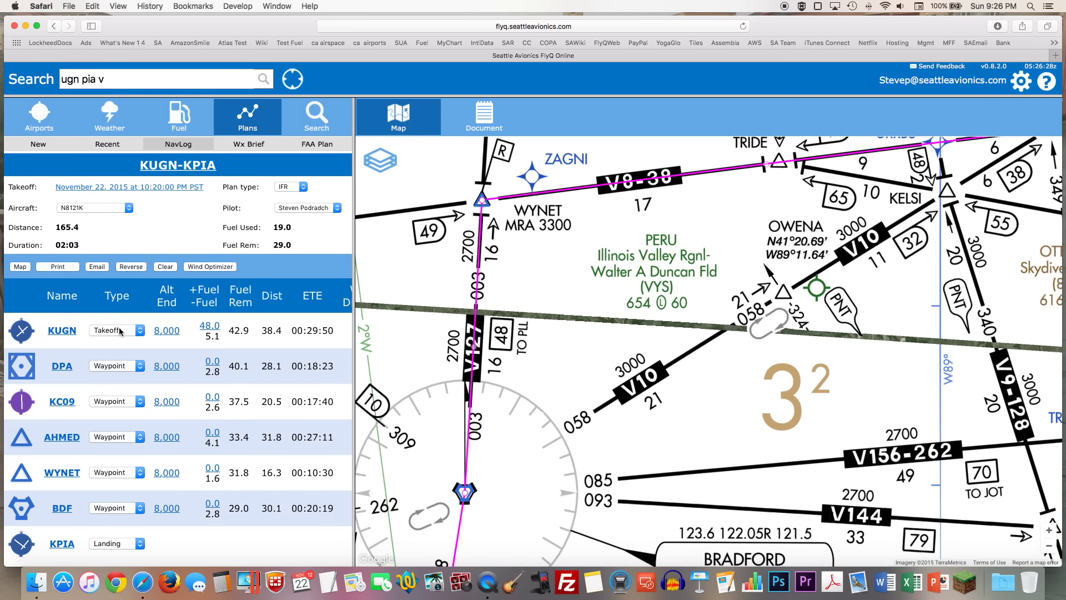
{"action": "left_click", "coordinate": [120, 331]}
{"action": "left_click", "coordinate": [120, 331]}
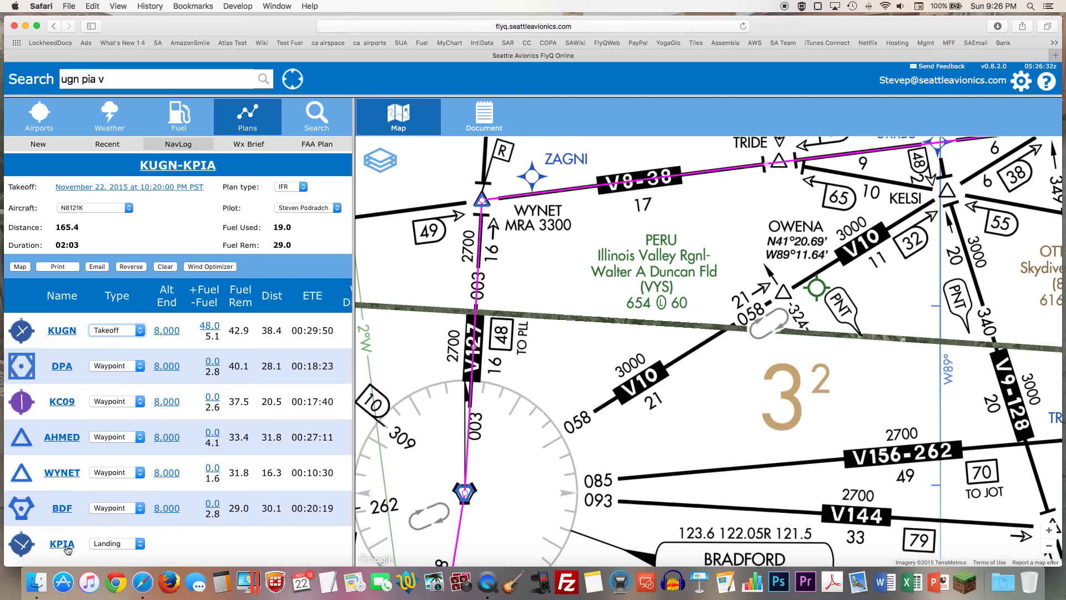
{"action": "left_click", "coordinate": [115, 546]}
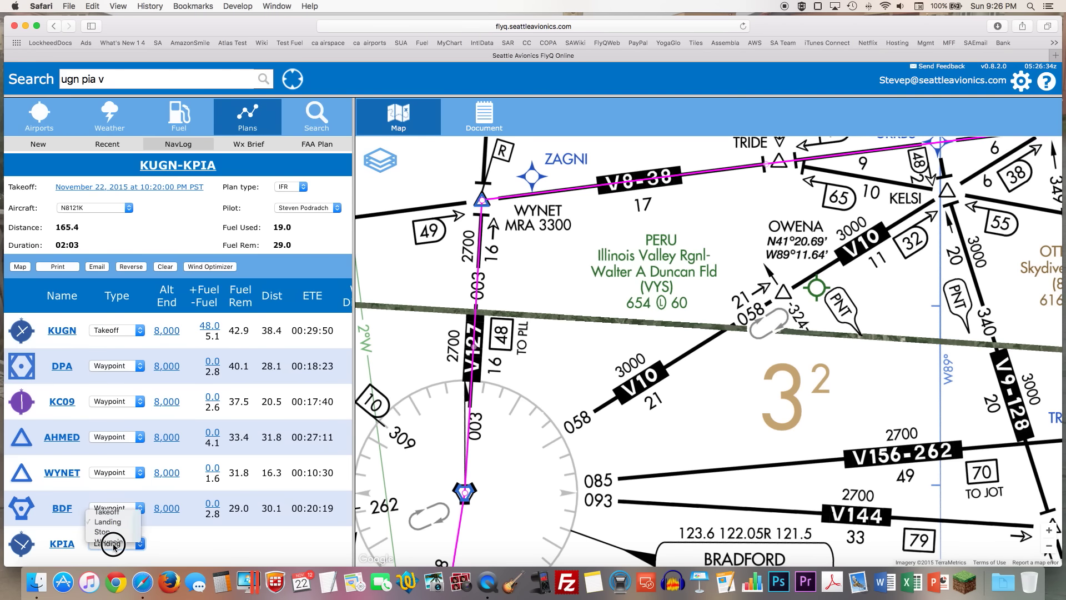
{"action": "left_click", "coordinate": [111, 543]}
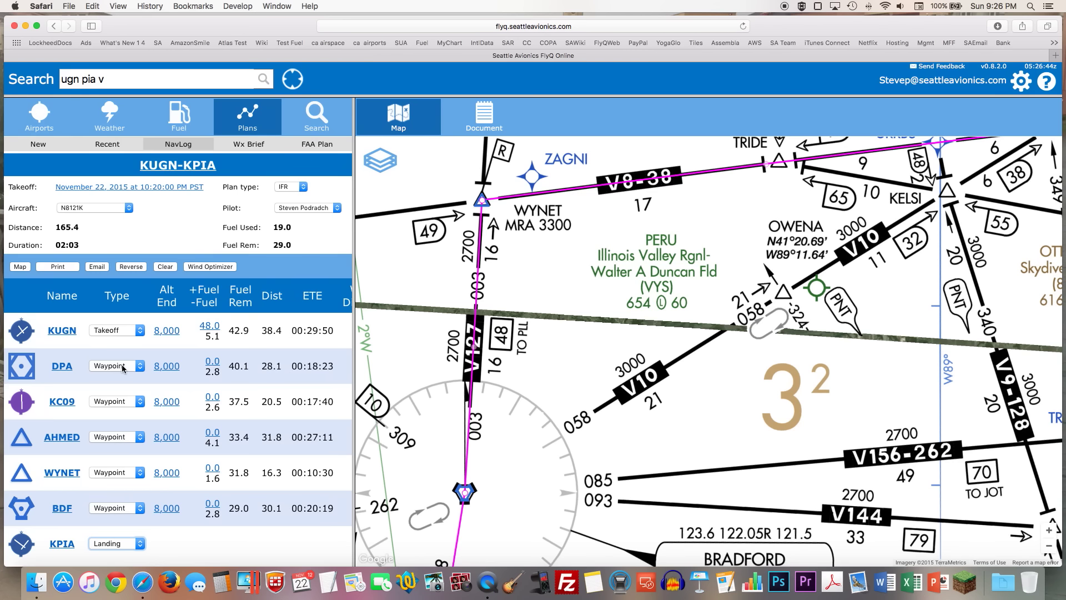
Keep KC09 as a waypoint and bring up its fuel-to-add setting.
{"action": "left_click", "coordinate": [117, 401]}
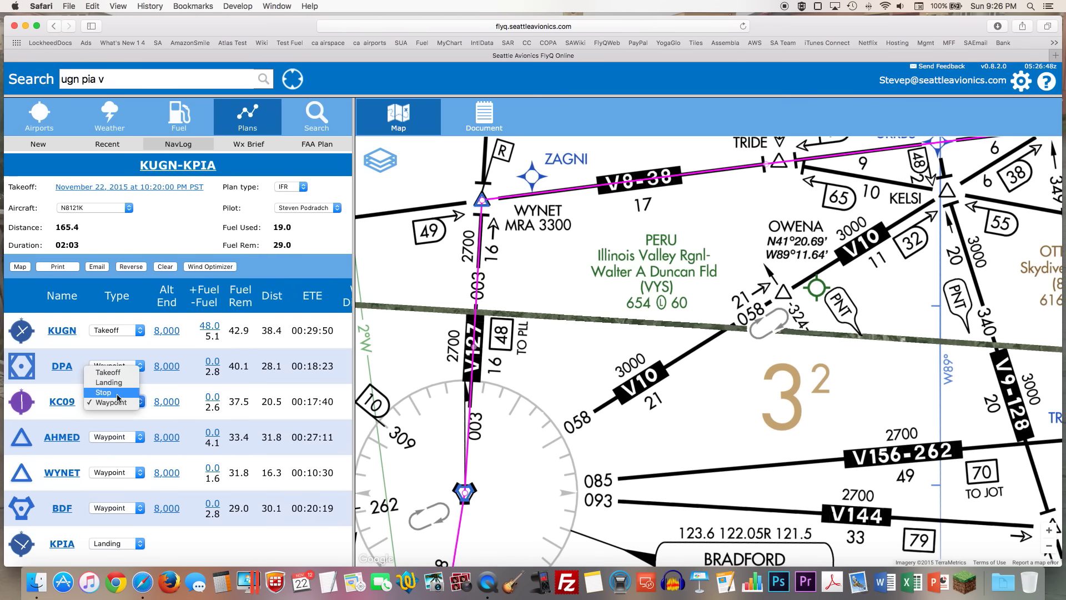
{"action": "left_click", "coordinate": [162, 395]}
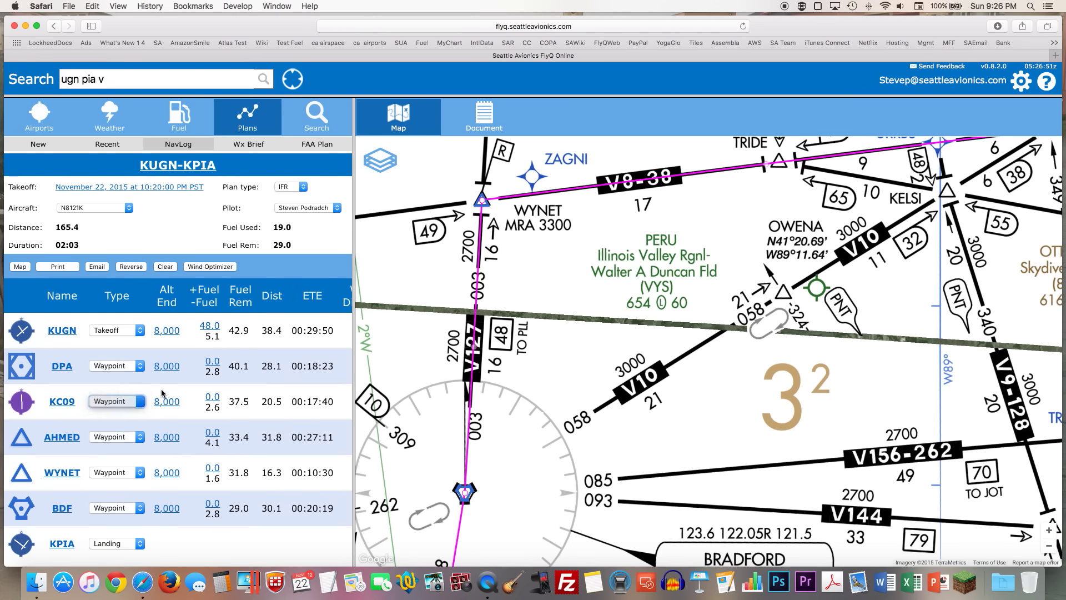
{"action": "left_click", "coordinate": [213, 397]}
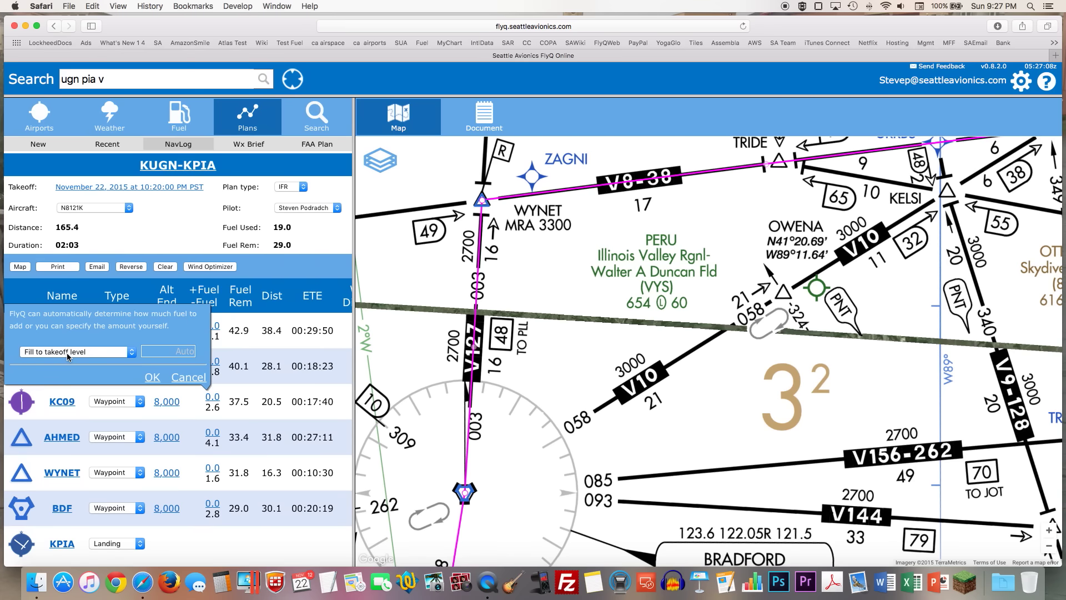
Make KC09 a fuel stop filled to takeoff level, adding 7.8.
{"action": "left_click_drag", "start_coordinate": [592, 453], "coordinate": [608, 240]}
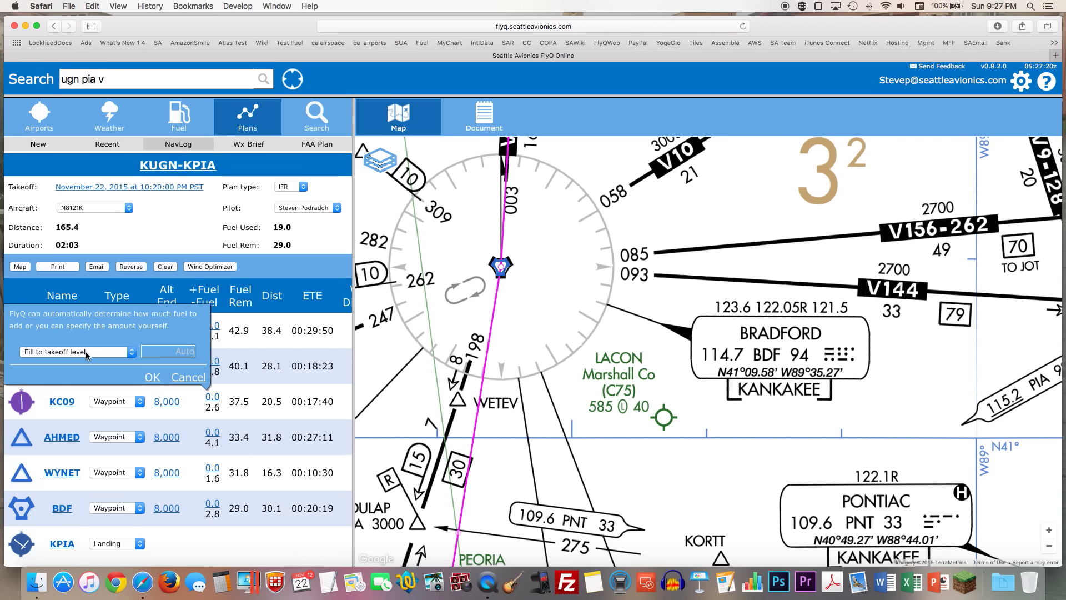
{"action": "left_click", "coordinate": [86, 353]}
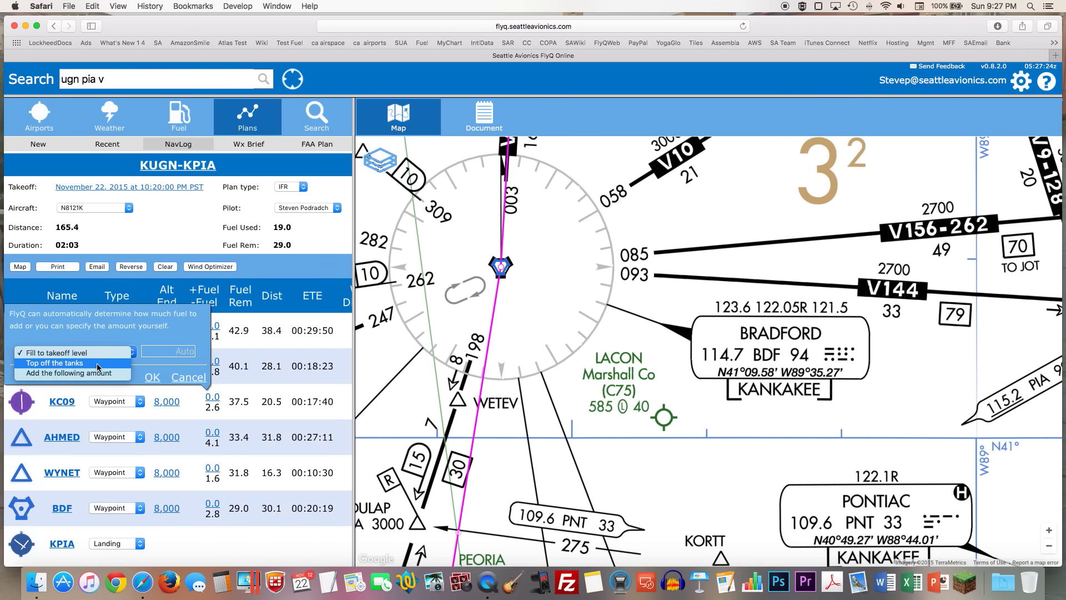
{"action": "left_click", "coordinate": [97, 372]}
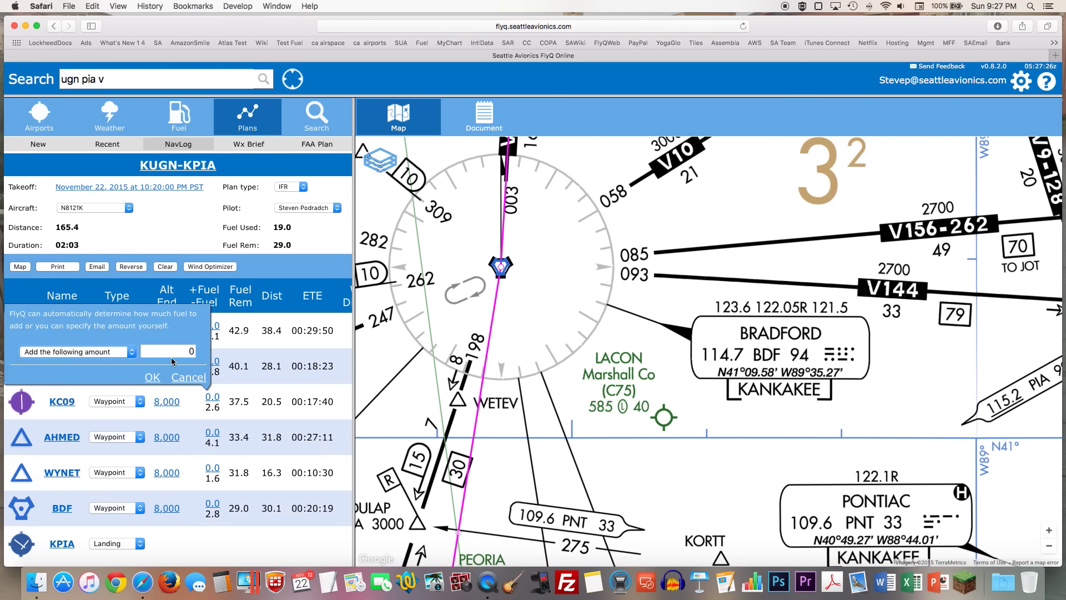
{"action": "left_click_drag", "start_coordinate": [174, 356], "coordinate": [207, 350]}
{"action": "type", "text": "10"}
{"action": "left_click", "coordinate": [97, 351]}
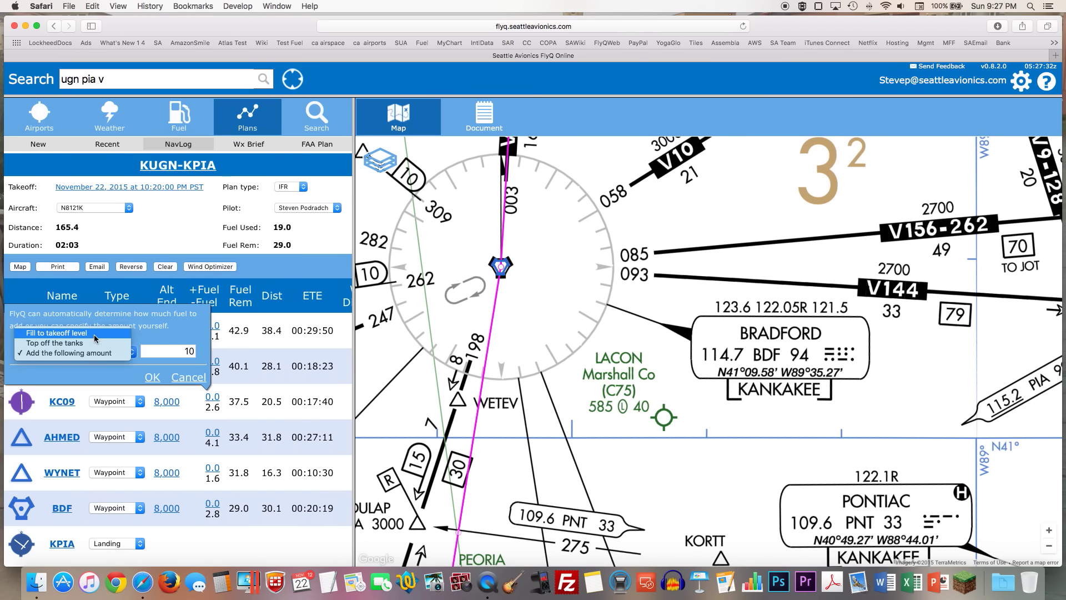
{"action": "left_click", "coordinate": [95, 337]}
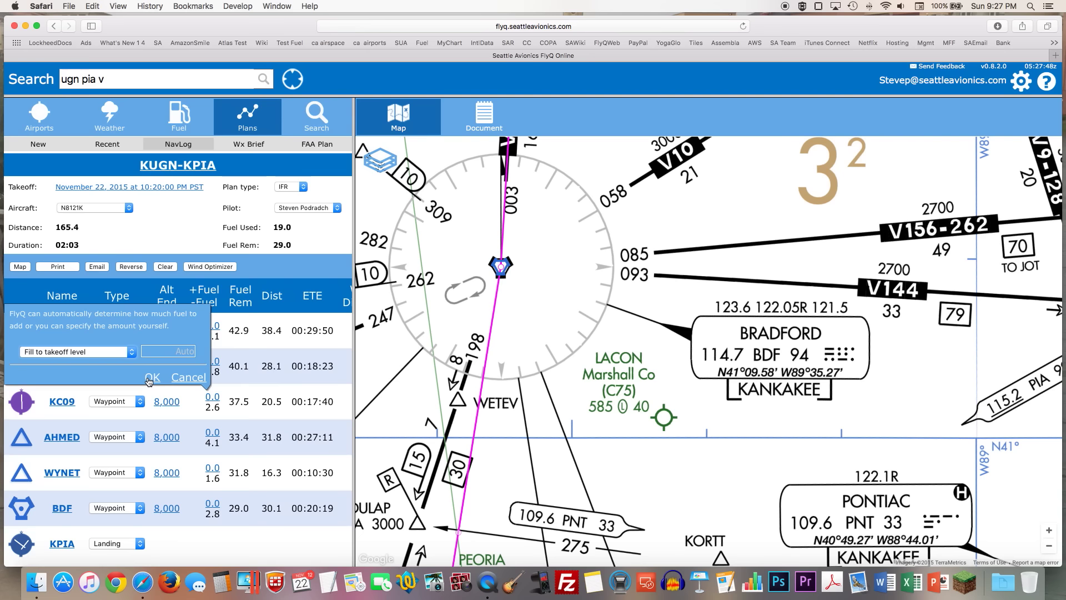
{"action": "left_click", "coordinate": [151, 379]}
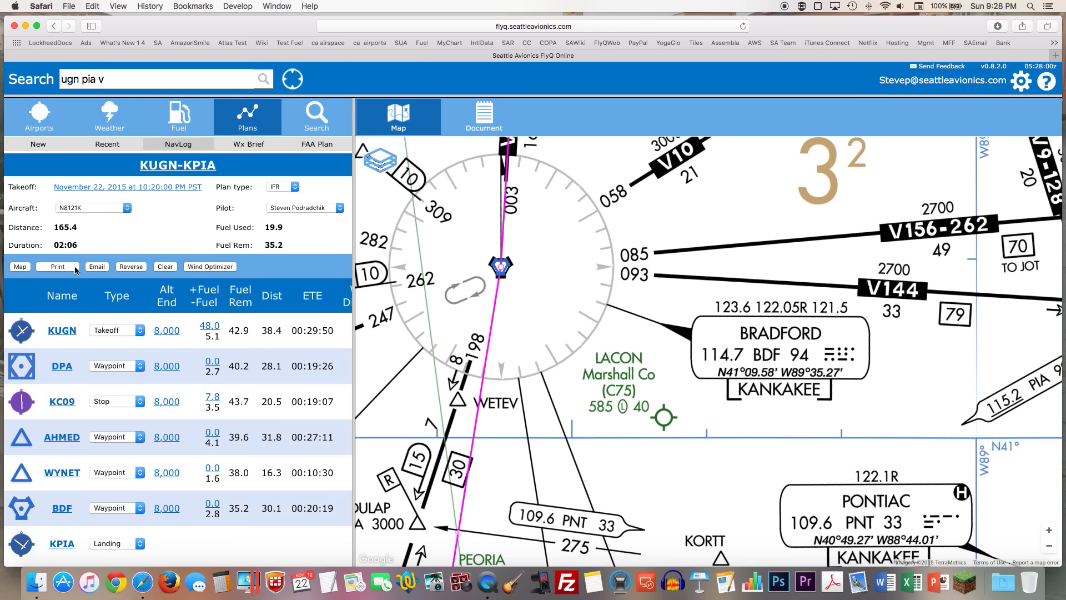
Zoom the map out to show the entire KUGN–KPIA route.
{"action": "left_click", "coordinate": [19, 267]}
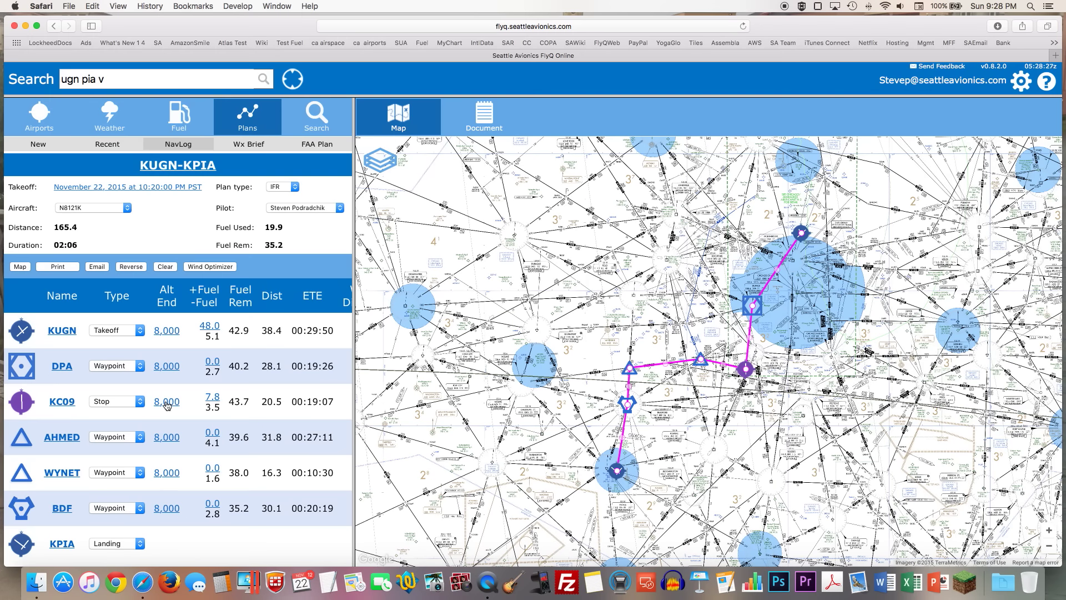
Set KC09 and all later waypoints to 4,000 ft, correcting the mistyped 400.
{"action": "left_click", "coordinate": [172, 404]}
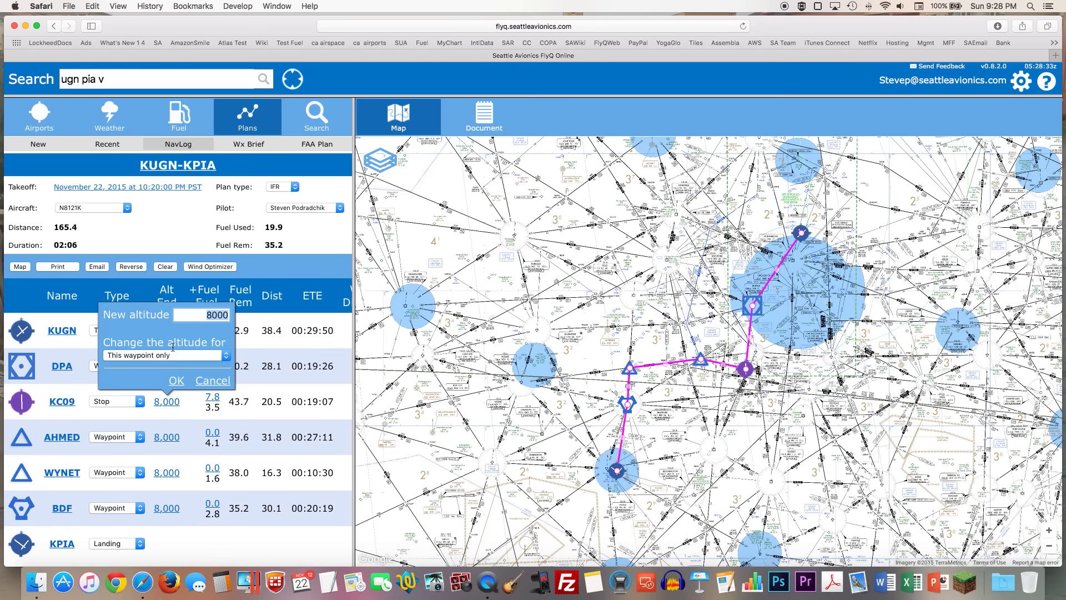
{"action": "type", "text": "400"}
{"action": "scroll", "coordinate": [171, 361], "scroll_direction": "right", "scroll_amount": 1}
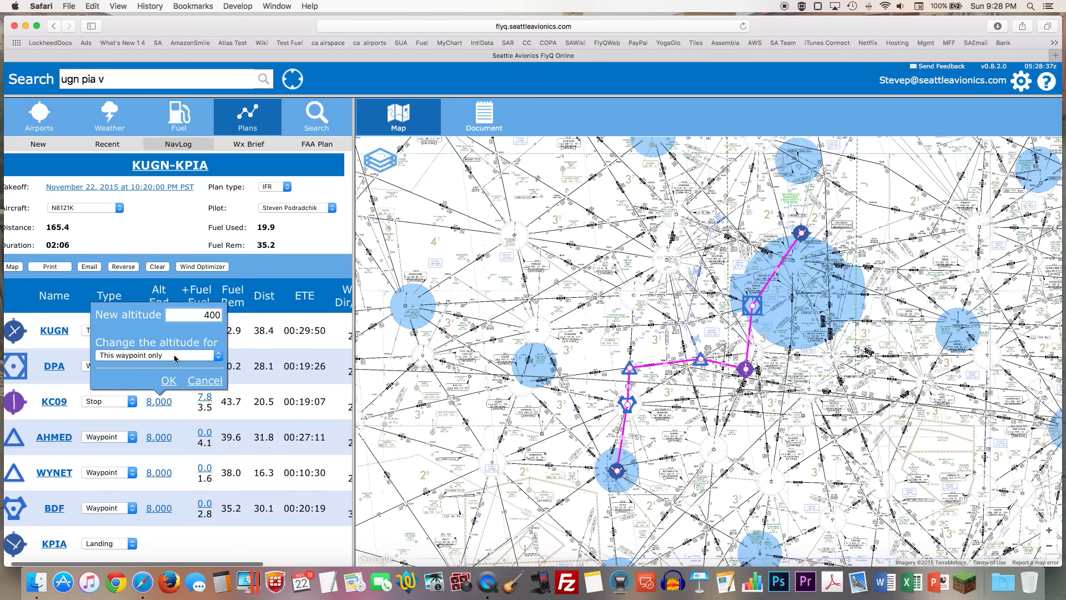
{"action": "left_click", "coordinate": [175, 357]}
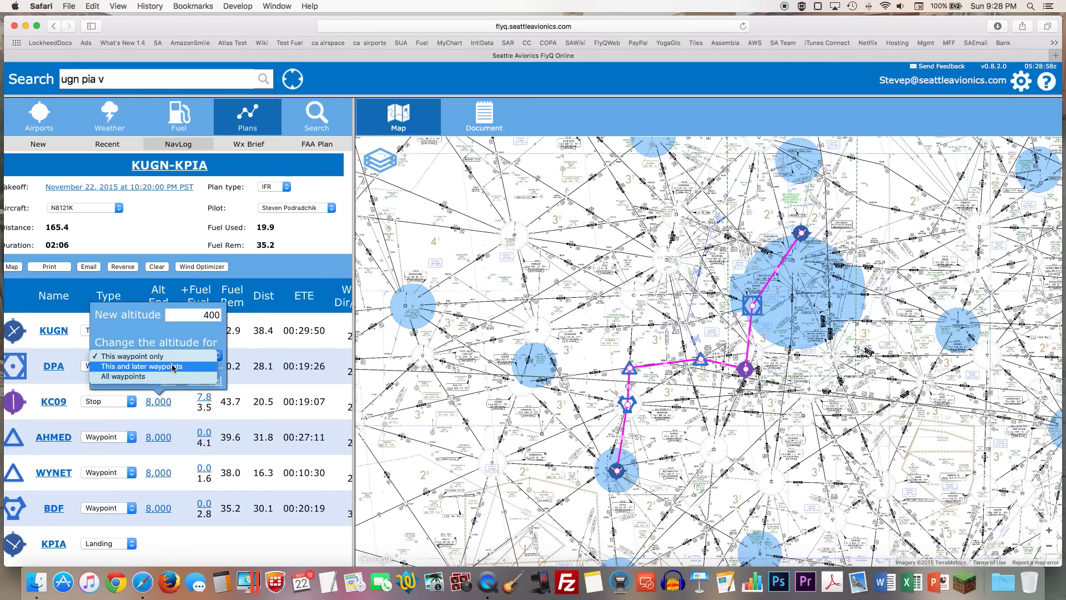
{"action": "left_click", "coordinate": [185, 368]}
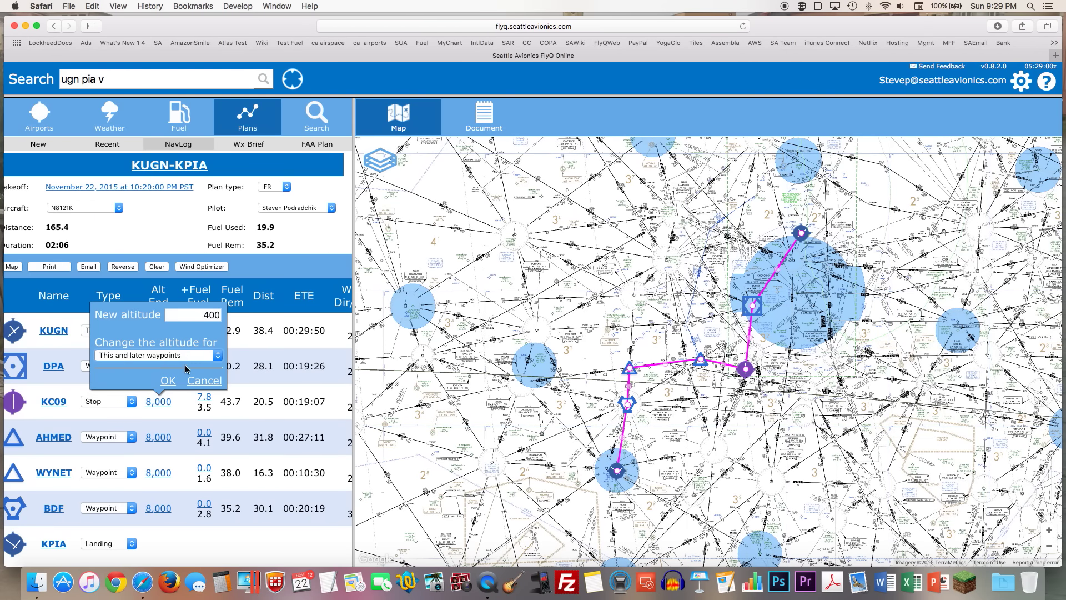
{"action": "left_click", "coordinate": [167, 384]}
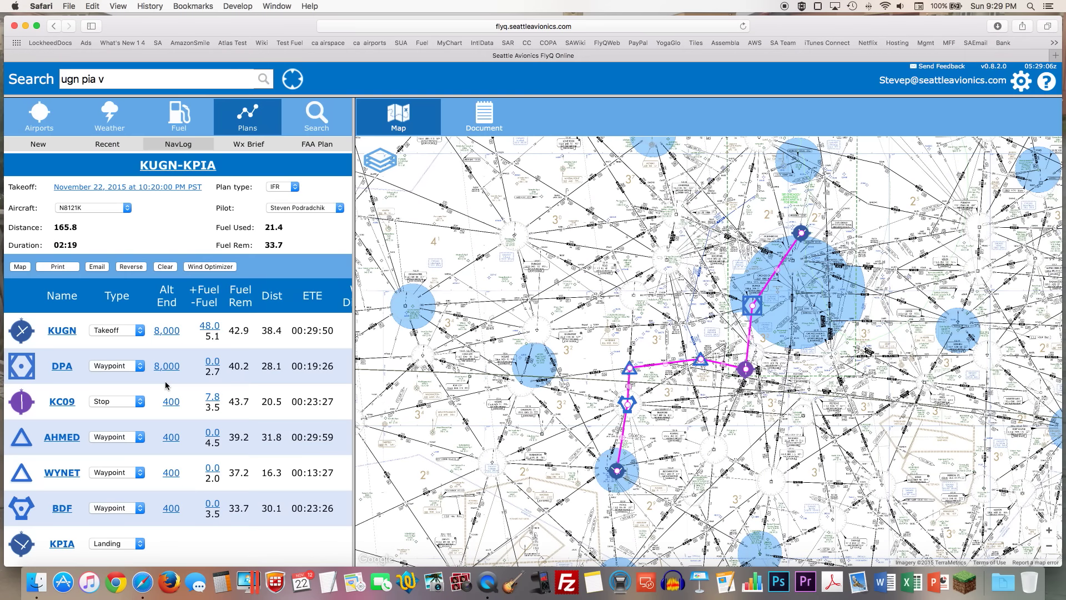
{"action": "left_click", "coordinate": [171, 401]}
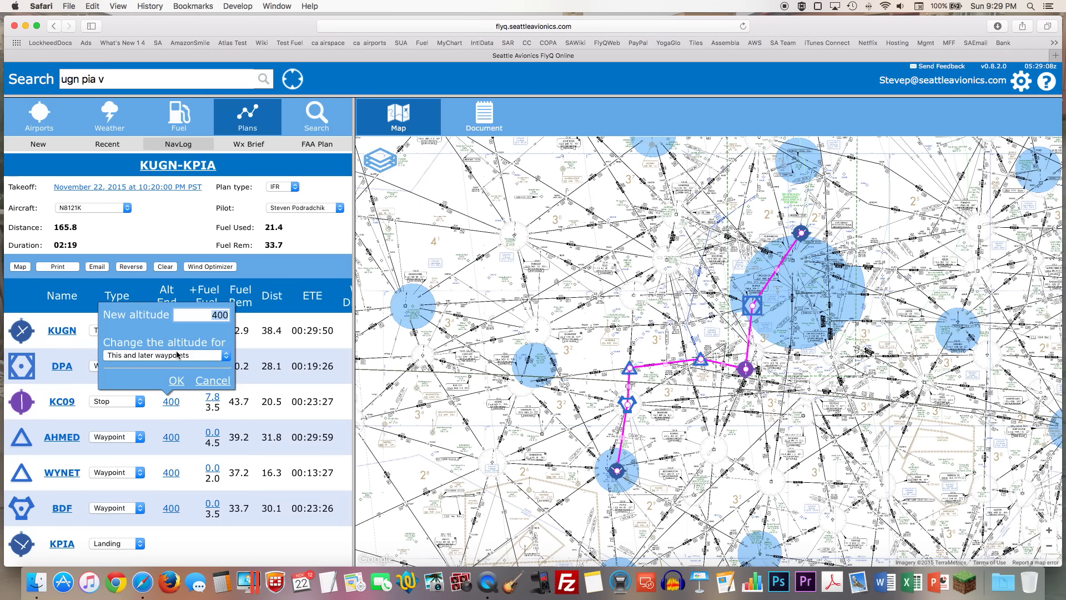
{"action": "type", "text": "4000"}
{"action": "left_click", "coordinate": [177, 383]}
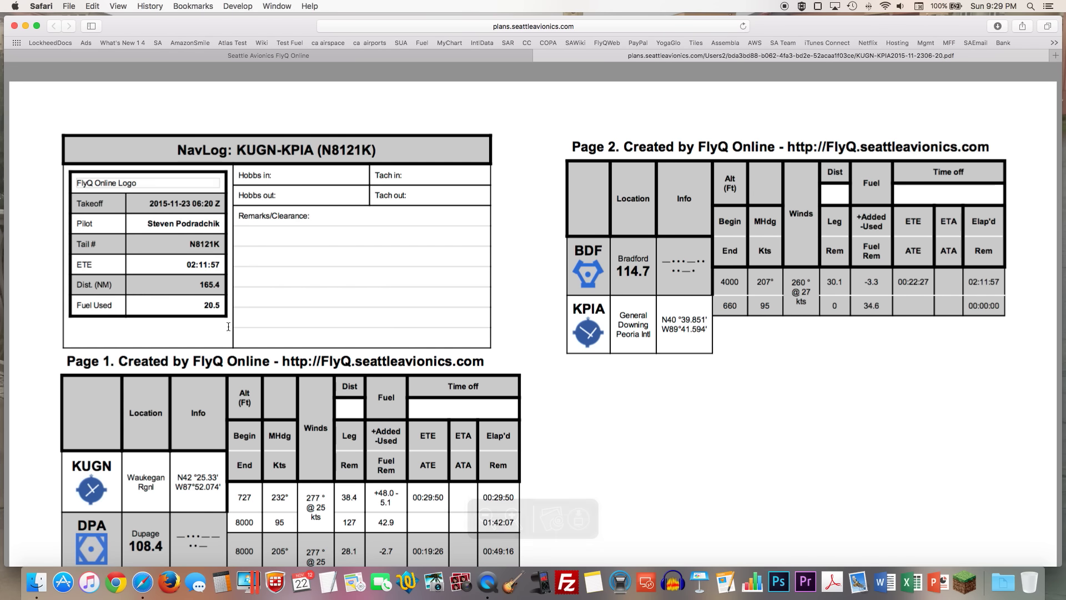
{"action": "scroll", "coordinate": [773, 412], "scroll_direction": "down", "scroll_amount": 10}
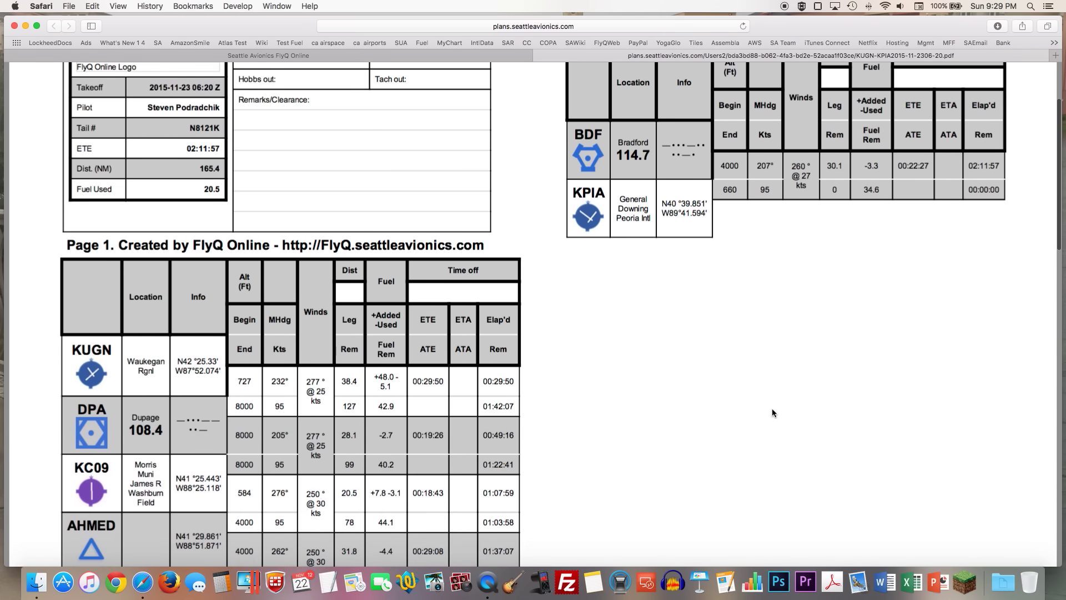
{"action": "scroll", "coordinate": [773, 412], "scroll_direction": "up", "scroll_amount": 5}
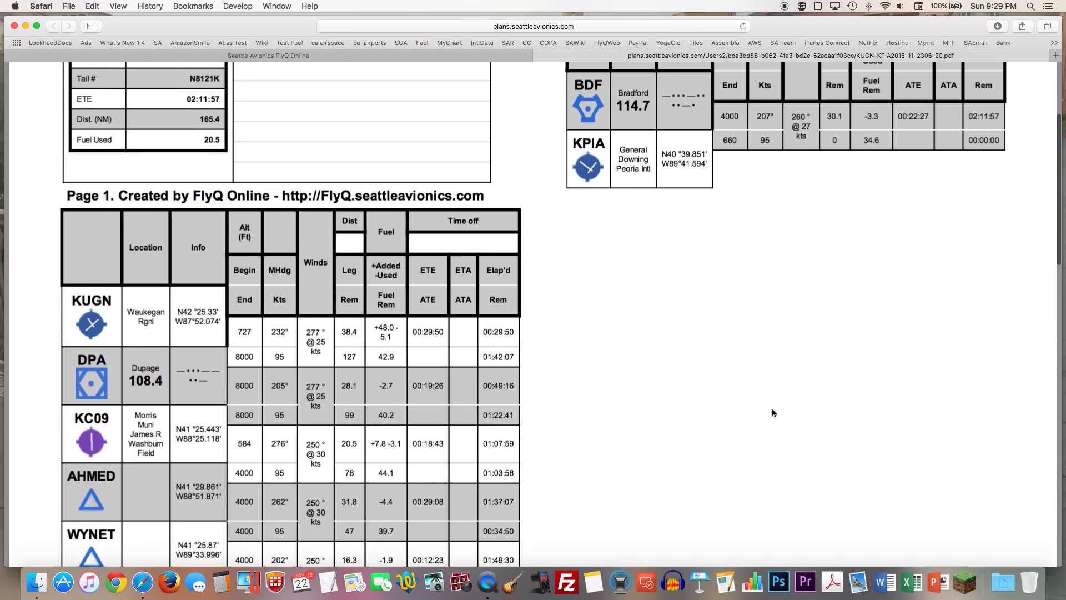
{"action": "scroll", "coordinate": [772, 412], "scroll_direction": "down", "scroll_amount": 2}
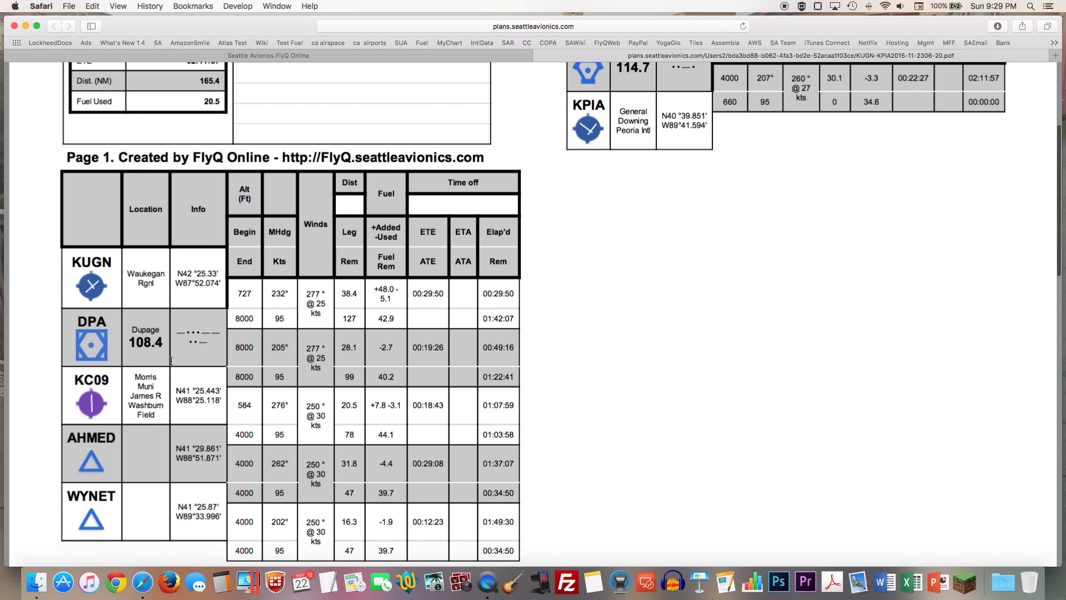
{"action": "scroll", "coordinate": [444, 347], "scroll_direction": "up", "scroll_amount": 8}
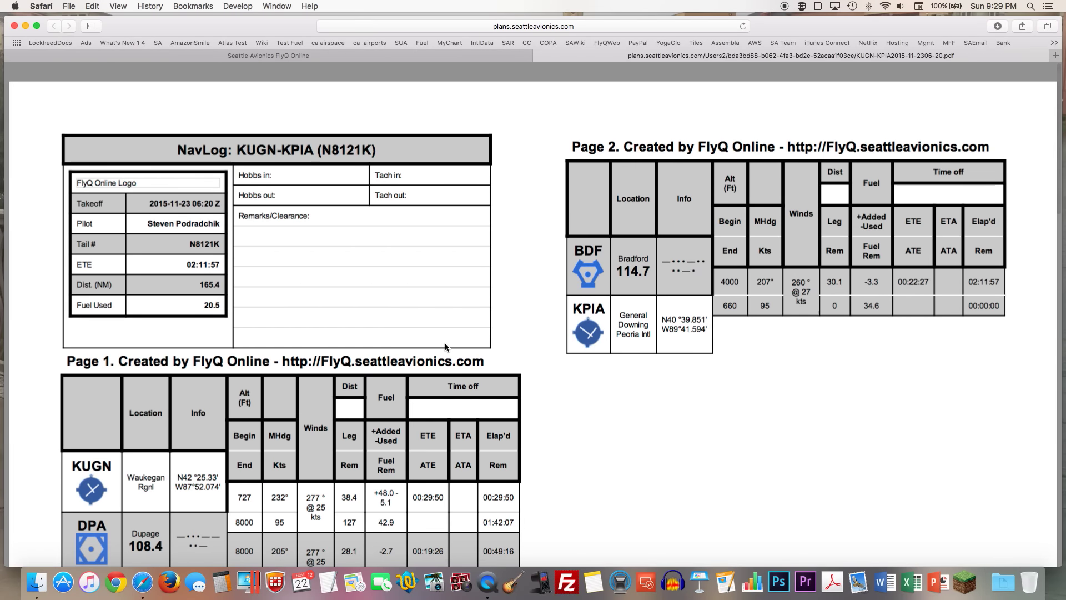
{"action": "scroll", "coordinate": [538, 425], "scroll_direction": "down", "scroll_amount": 3}
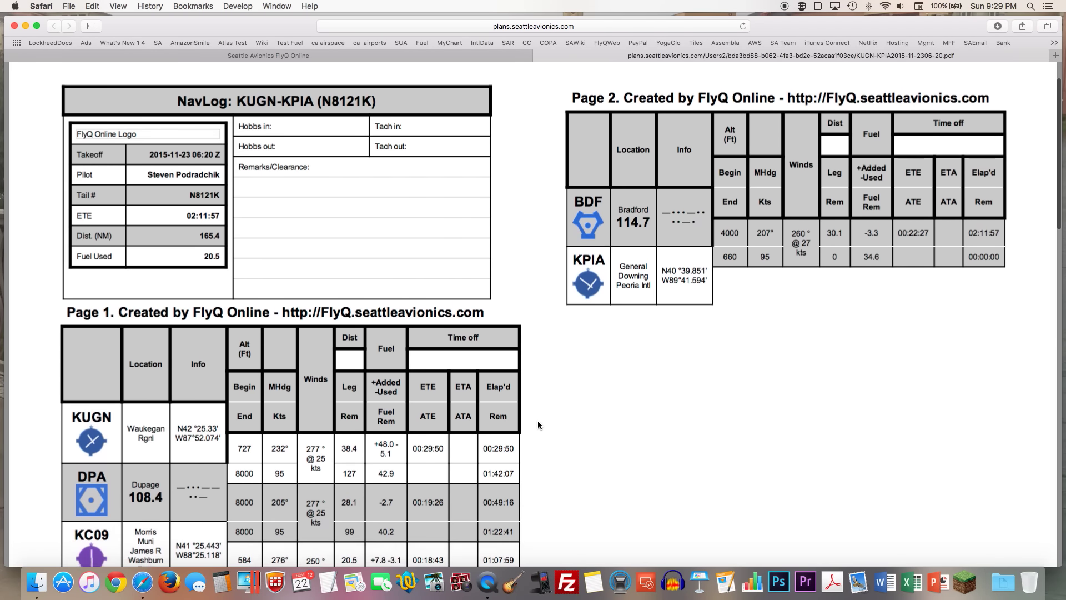
{"action": "scroll", "coordinate": [538, 422], "scroll_direction": "up", "scroll_amount": 3}
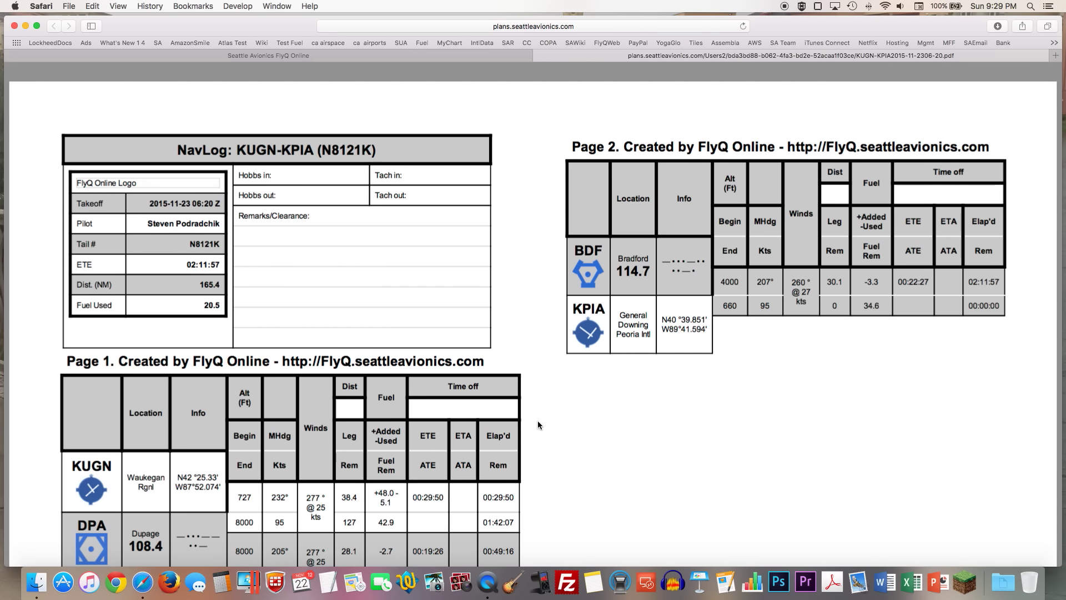
Close the NavLog PDF and set the takeoff date to November 23, 2015.
{"action": "left_click", "coordinate": [540, 56]}
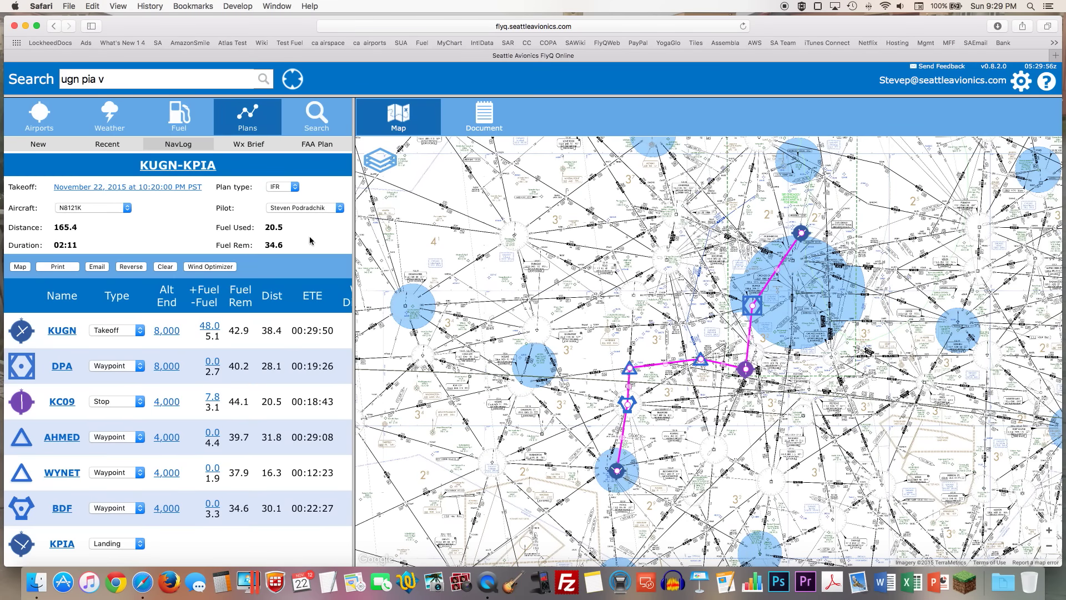
{"action": "left_click", "coordinate": [172, 189]}
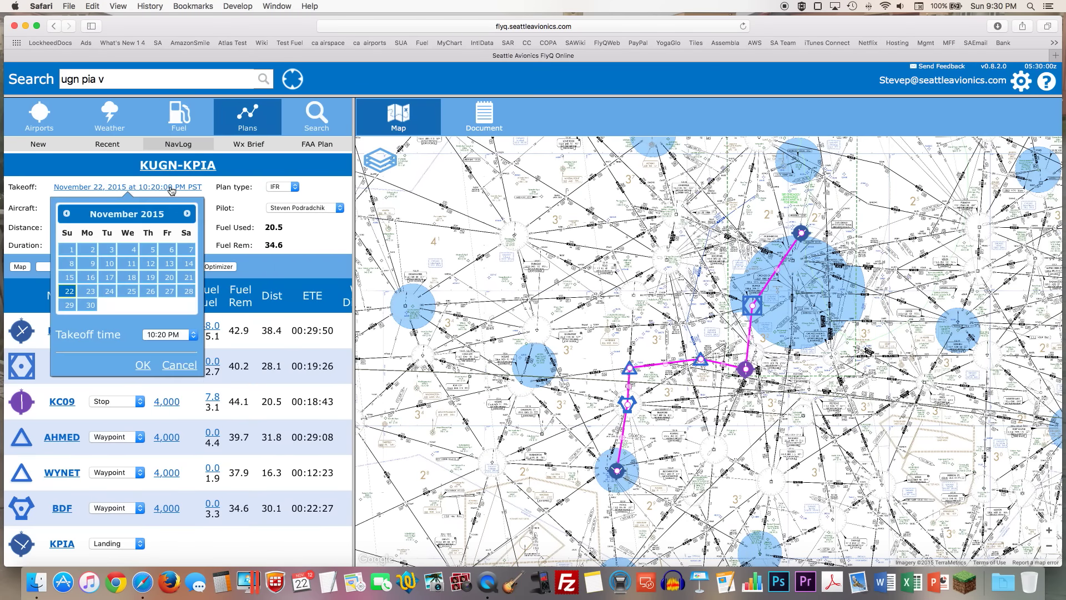
{"action": "left_click", "coordinate": [92, 292]}
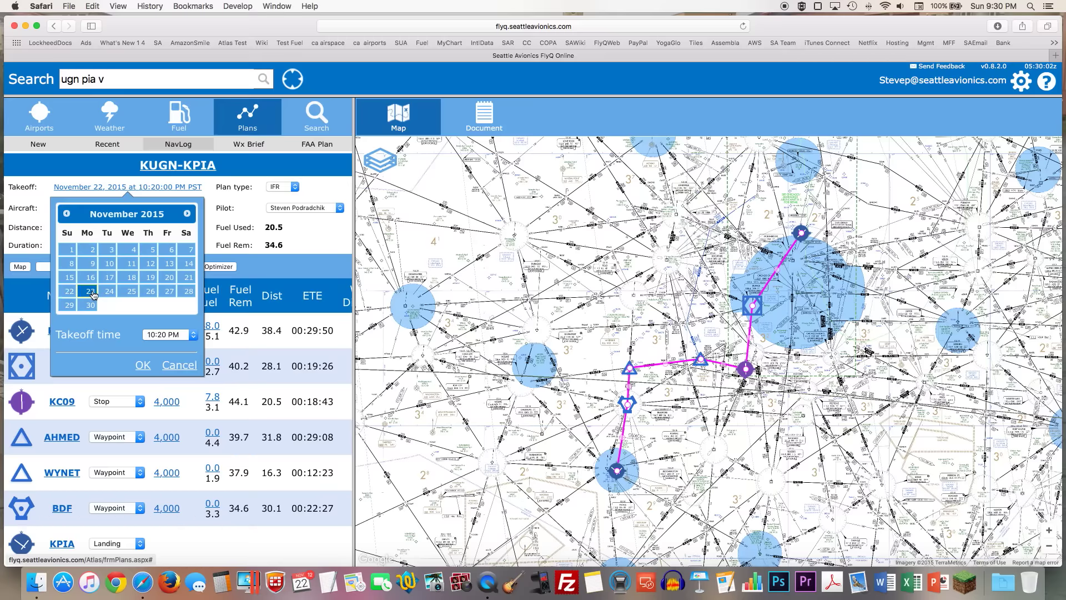
{"action": "left_click", "coordinate": [144, 365]}
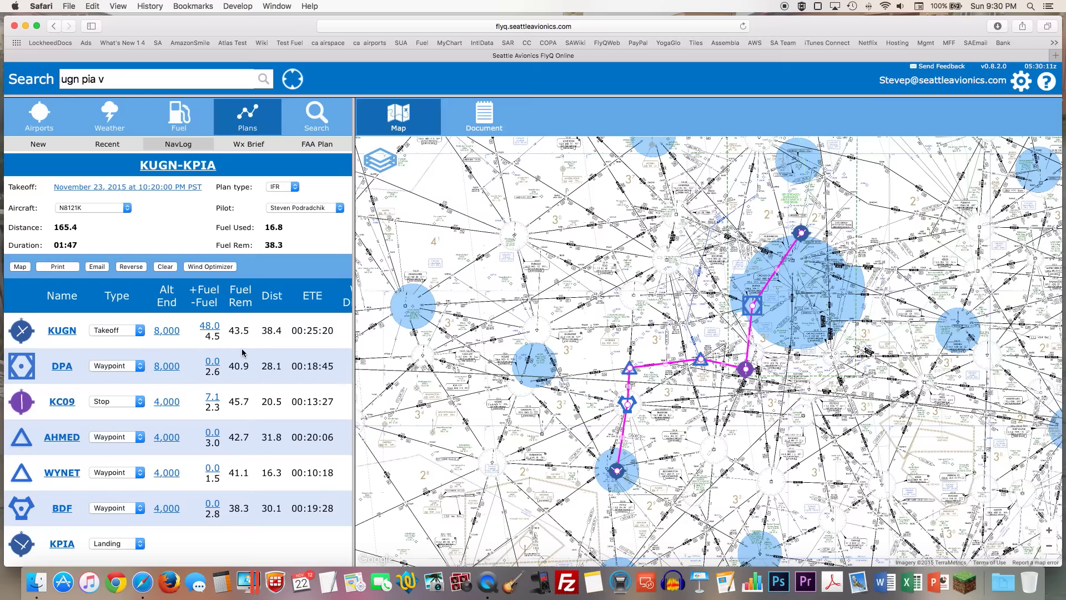
{"action": "scroll", "coordinate": [242, 351], "scroll_direction": "right", "scroll_amount": 5}
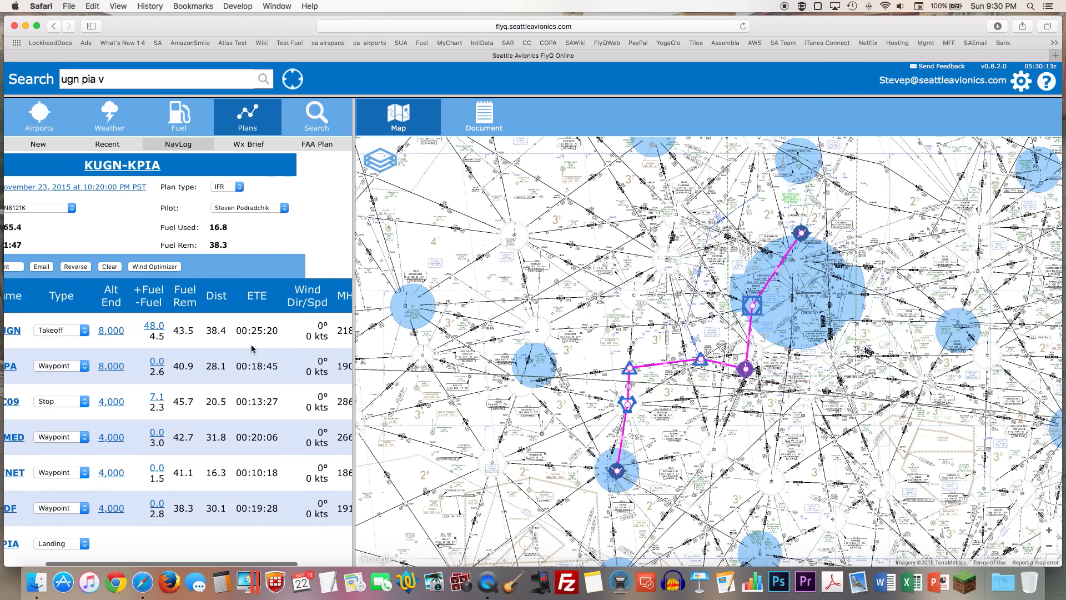
{"action": "scroll", "coordinate": [252, 349], "scroll_direction": "left", "scroll_amount": 5}
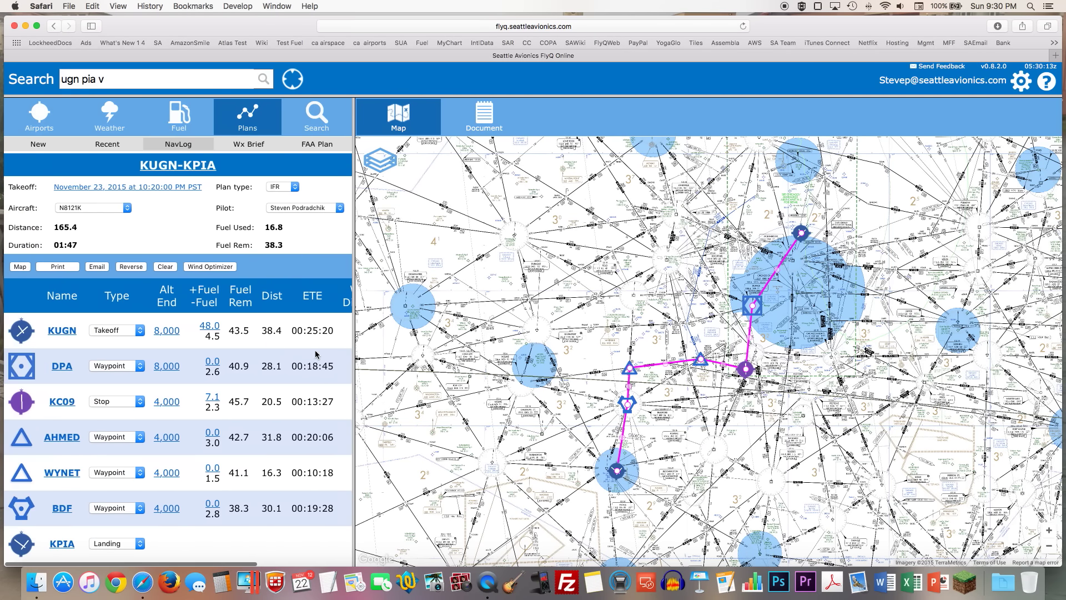
{"action": "scroll", "coordinate": [174, 194], "scroll_direction": "right", "scroll_amount": 1}
Set the takeoff time to 03:30 PM.
{"action": "left_click", "coordinate": [172, 188]}
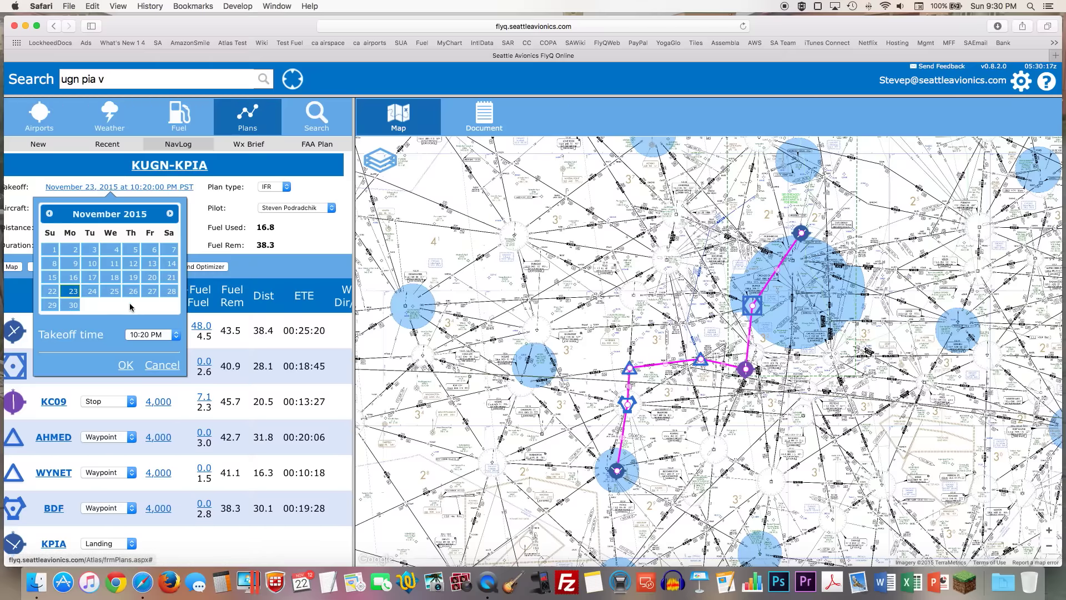
{"action": "left_click", "coordinate": [161, 335]}
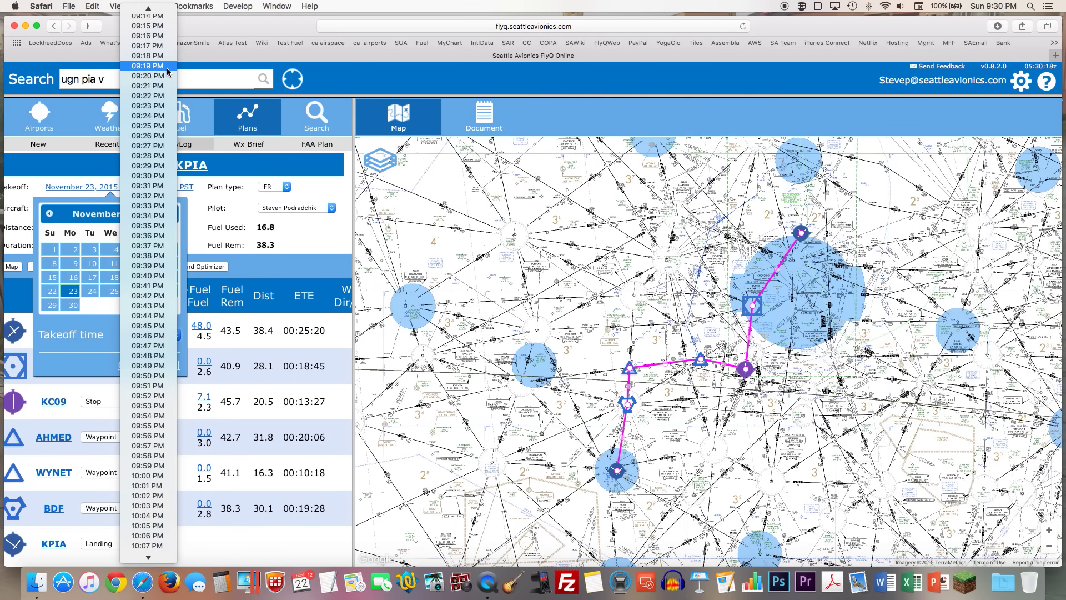
{"action": "scroll", "coordinate": [167, 71], "scroll_direction": "up", "scroll_amount": 20}
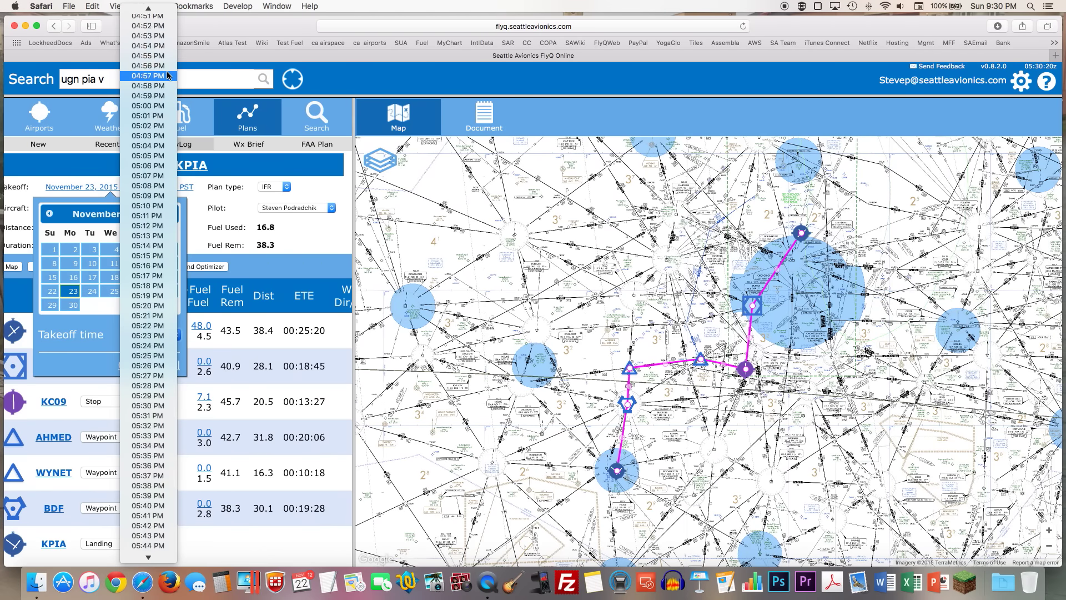
{"action": "scroll", "coordinate": [166, 61], "scroll_direction": "up", "scroll_amount": 10}
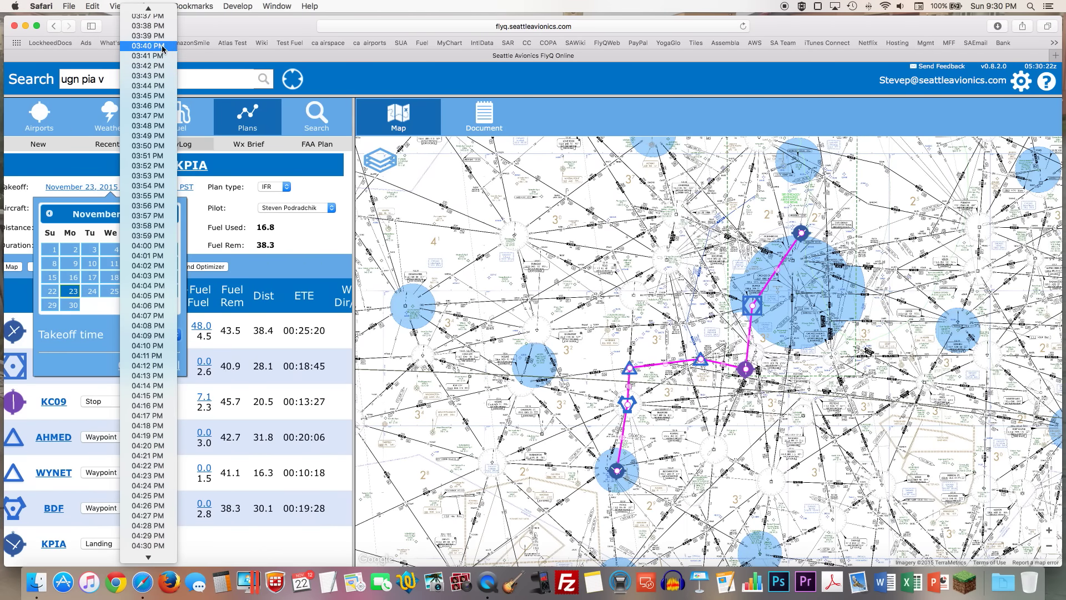
{"action": "scroll", "coordinate": [163, 48], "scroll_direction": "up", "scroll_amount": 2}
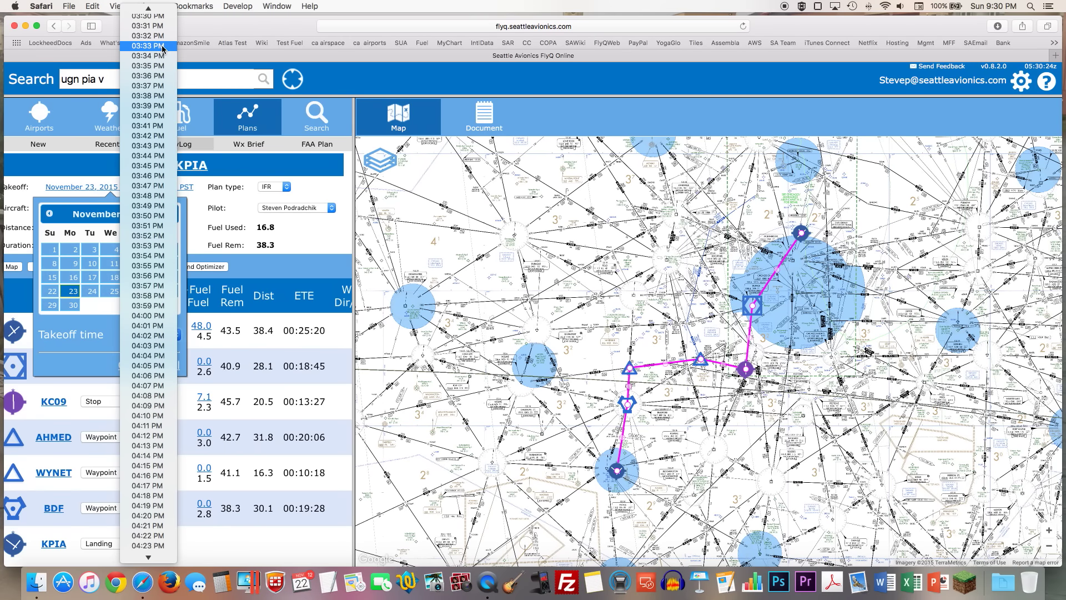
{"action": "left_click", "coordinate": [151, 20]}
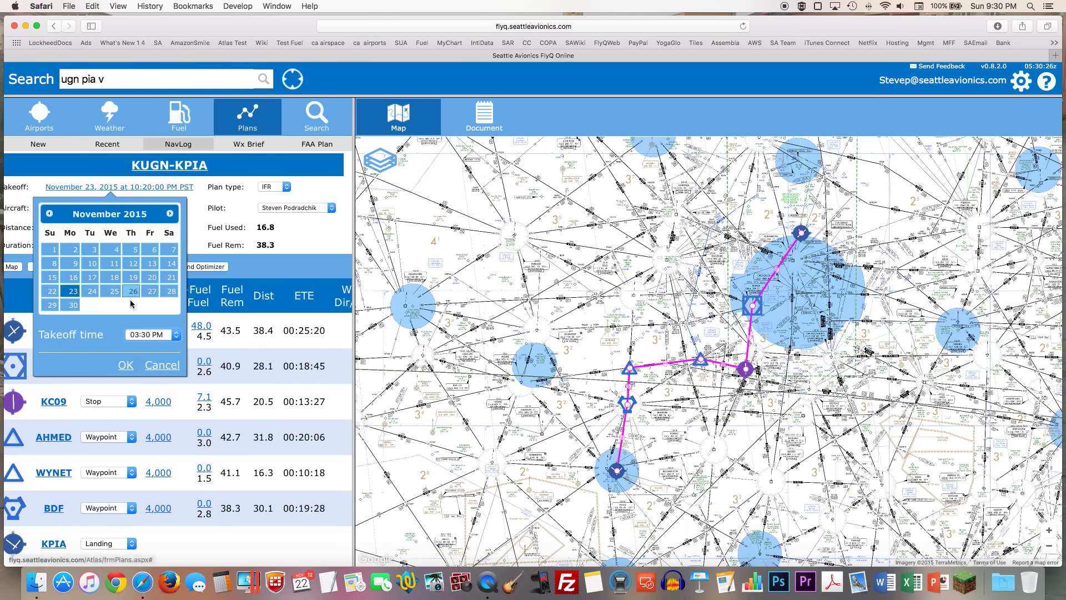
{"action": "left_click", "coordinate": [126, 366]}
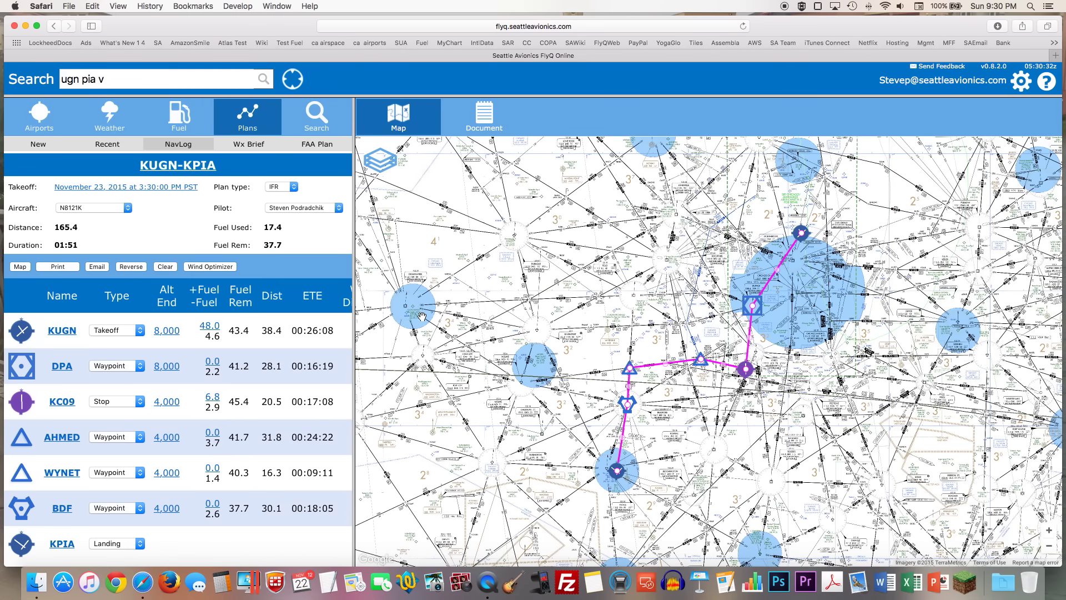
{"action": "scroll", "coordinate": [303, 337], "scroll_direction": "right", "scroll_amount": 5}
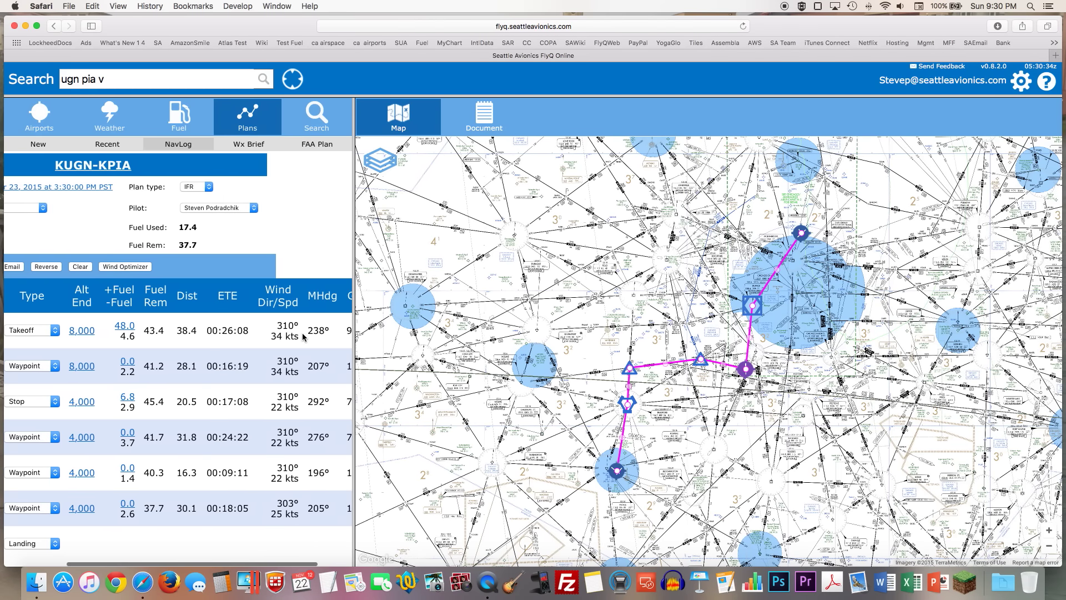
{"action": "scroll", "coordinate": [304, 337], "scroll_direction": "right", "scroll_amount": 5}
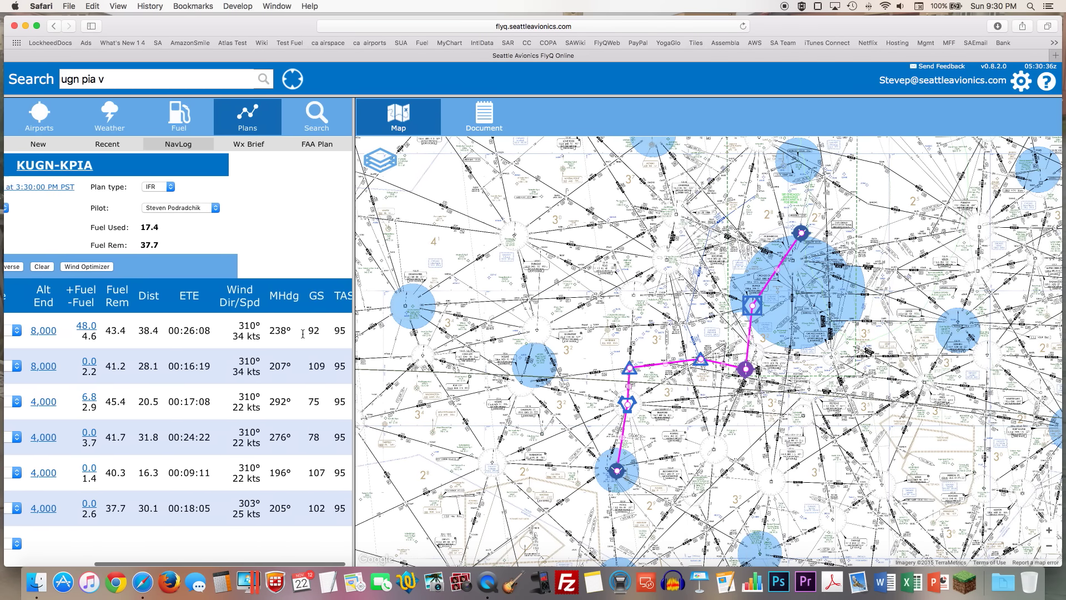
{"action": "scroll", "coordinate": [303, 334], "scroll_direction": "left", "scroll_amount": 5}
{"action": "scroll", "coordinate": [303, 333], "scroll_direction": "right", "scroll_amount": 2}
{"action": "scroll", "coordinate": [278, 278], "scroll_direction": "left", "scroll_amount": 10}
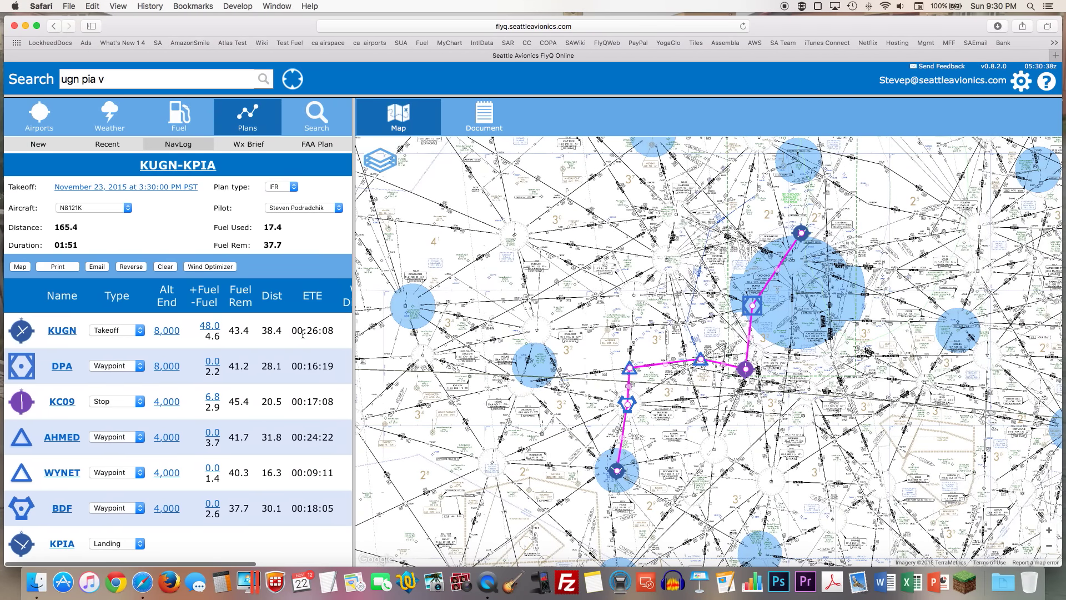
{"action": "scroll", "coordinate": [247, 217], "scroll_direction": "left", "scroll_amount": 3}
{"action": "left_click_drag", "start_coordinate": [356, 269], "coordinate": [486, 279]}
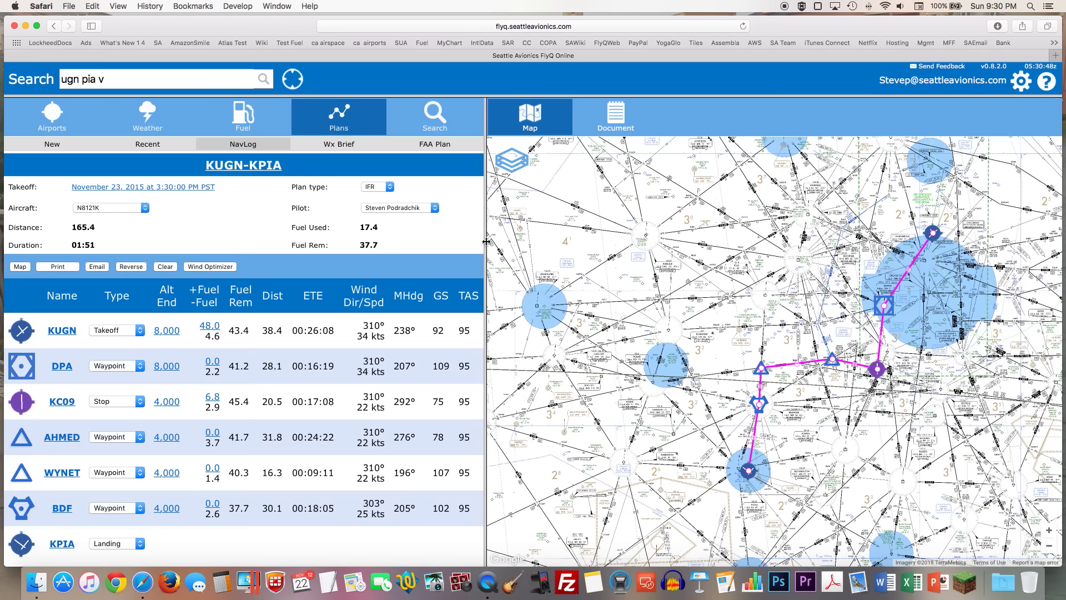
{"action": "left_click_drag", "start_coordinate": [486, 241], "coordinate": [335, 240]}
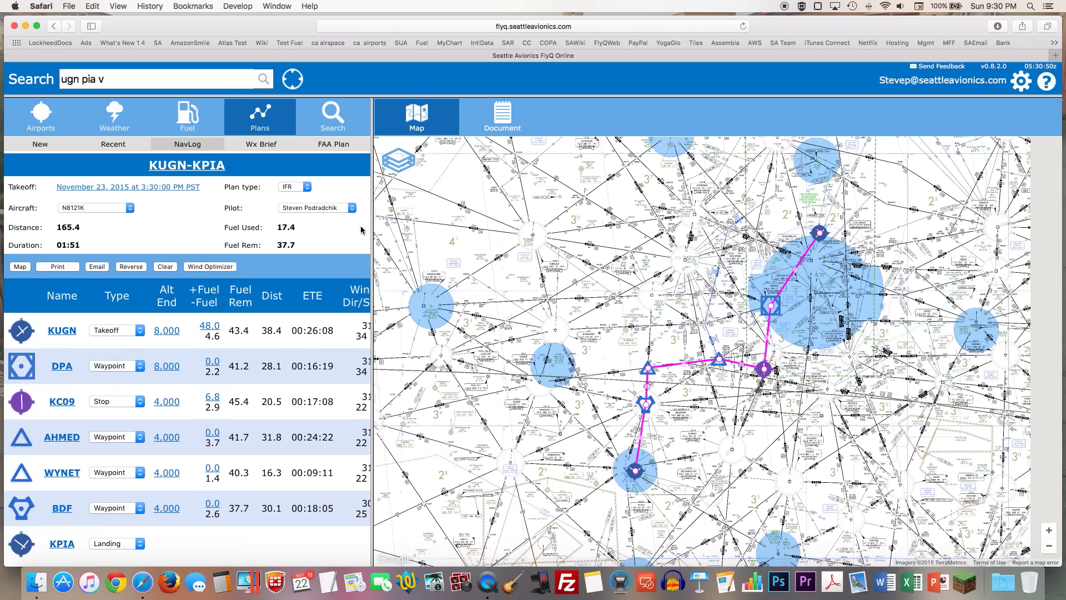
Rename the KUGN–KPIA plan to 'Monday Flight'.
{"action": "left_click", "coordinate": [201, 166]}
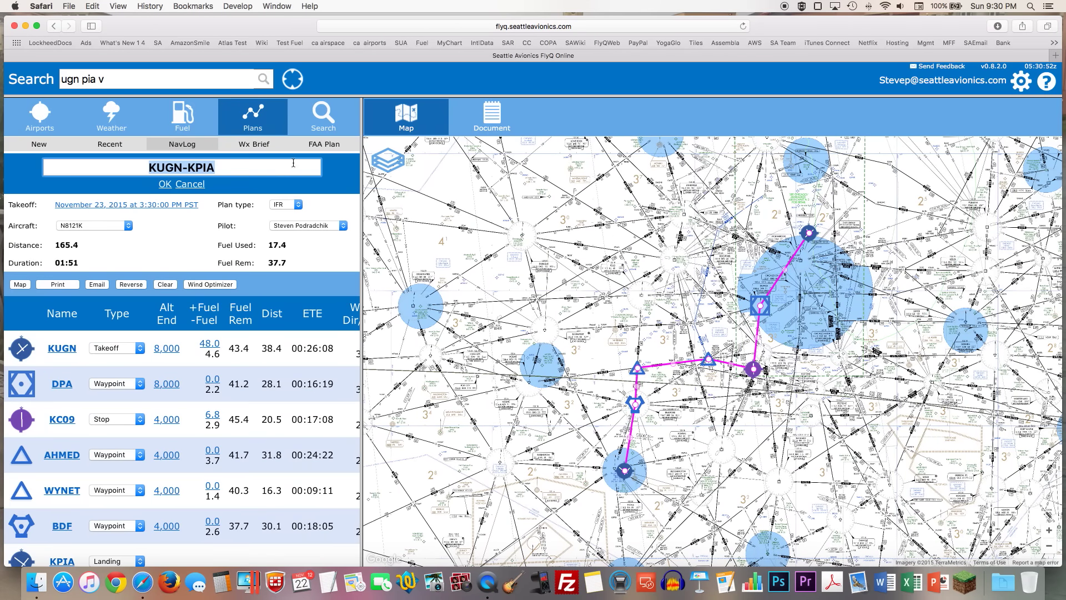
{"action": "type", "text": "Monday"}
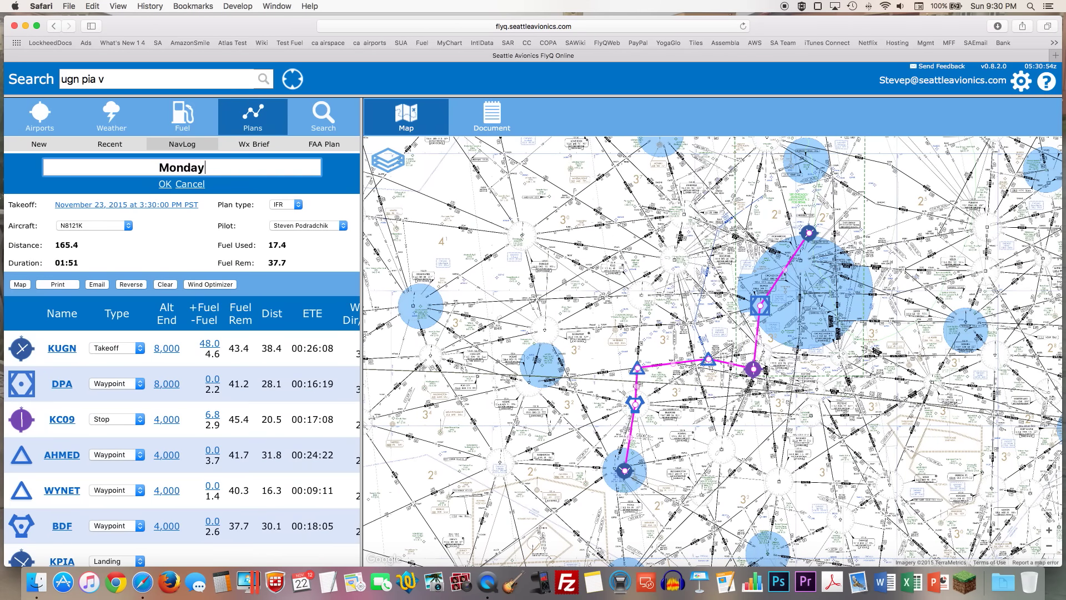
{"action": "type", "text": " Flight"}
{"action": "left_click", "coordinate": [165, 184]}
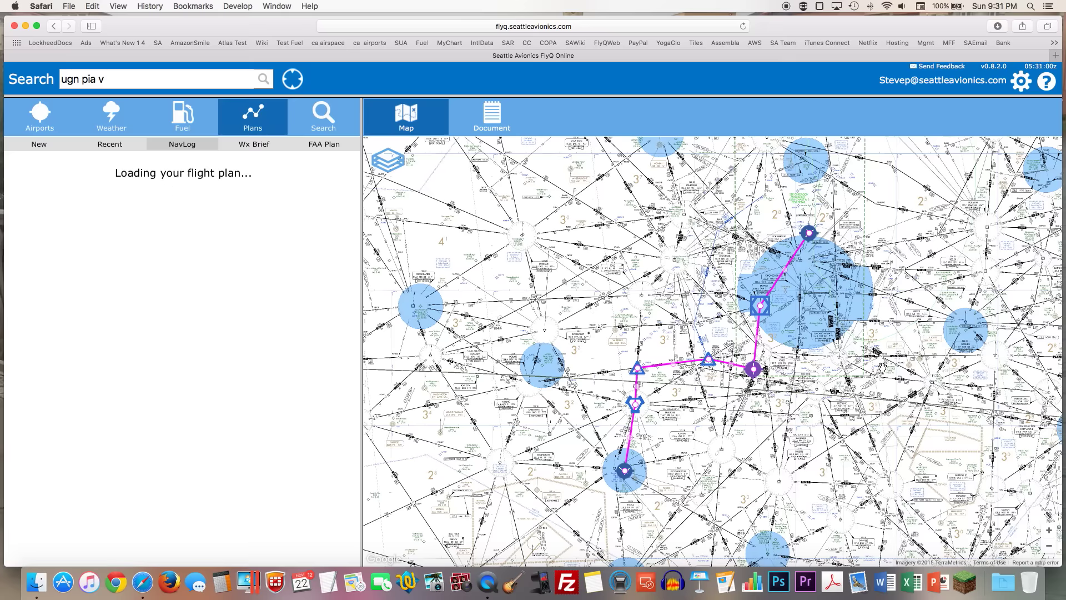
Pan and zoom the chart in on the route's middle legs.
{"action": "left_click_drag", "start_coordinate": [866, 364], "coordinate": [648, 250]}
{"action": "left_click_drag", "start_coordinate": [847, 440], "coordinate": [826, 410]}
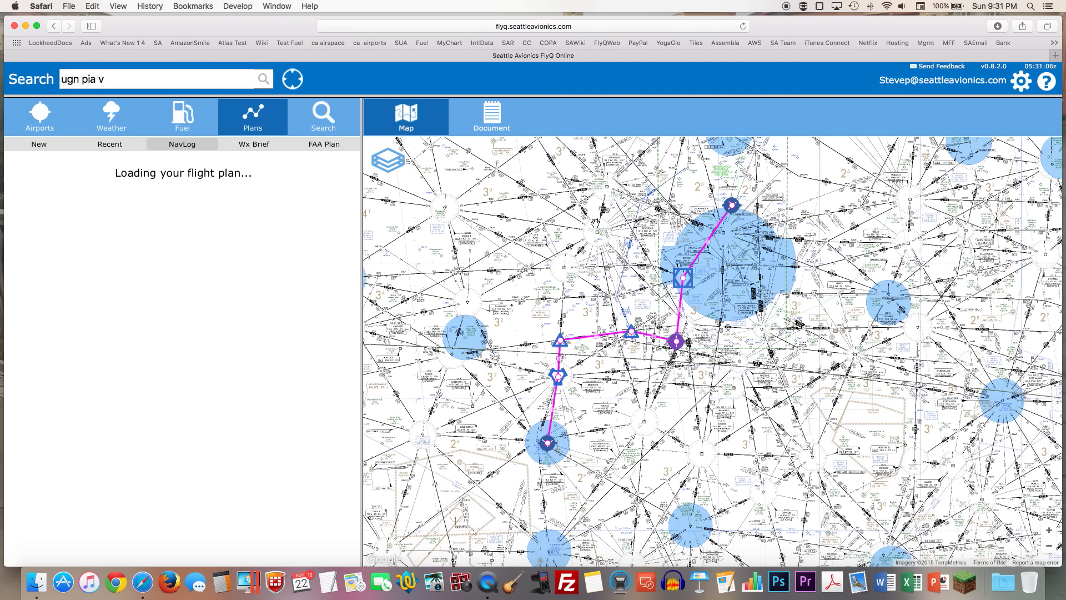
{"action": "left_click", "coordinate": [1048, 531]}
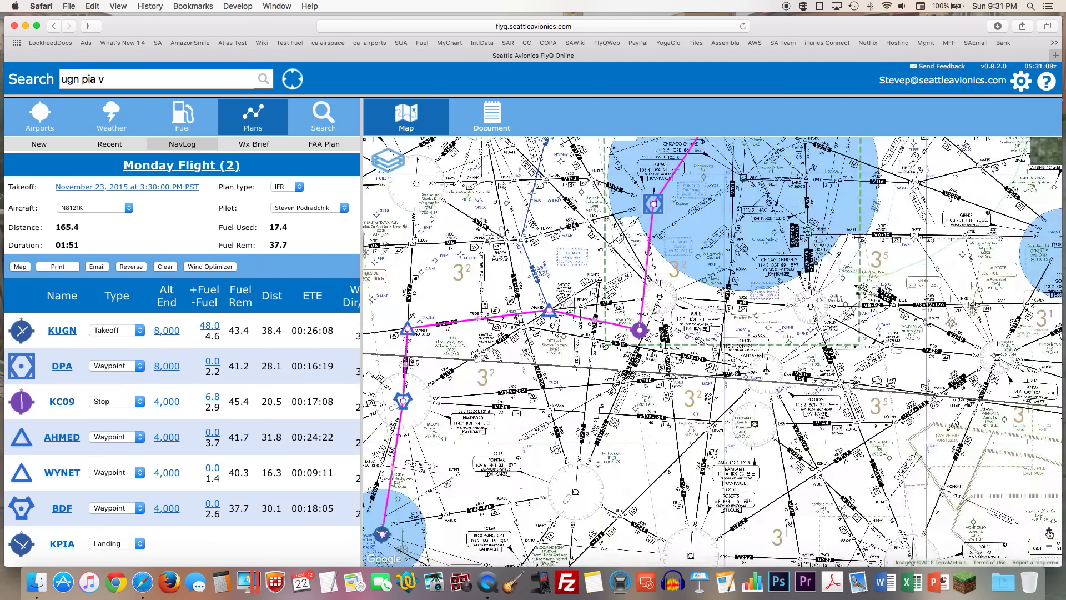
{"action": "left_click", "coordinate": [1049, 530]}
{"action": "left_click_drag", "start_coordinate": [784, 368], "coordinate": [890, 425]}
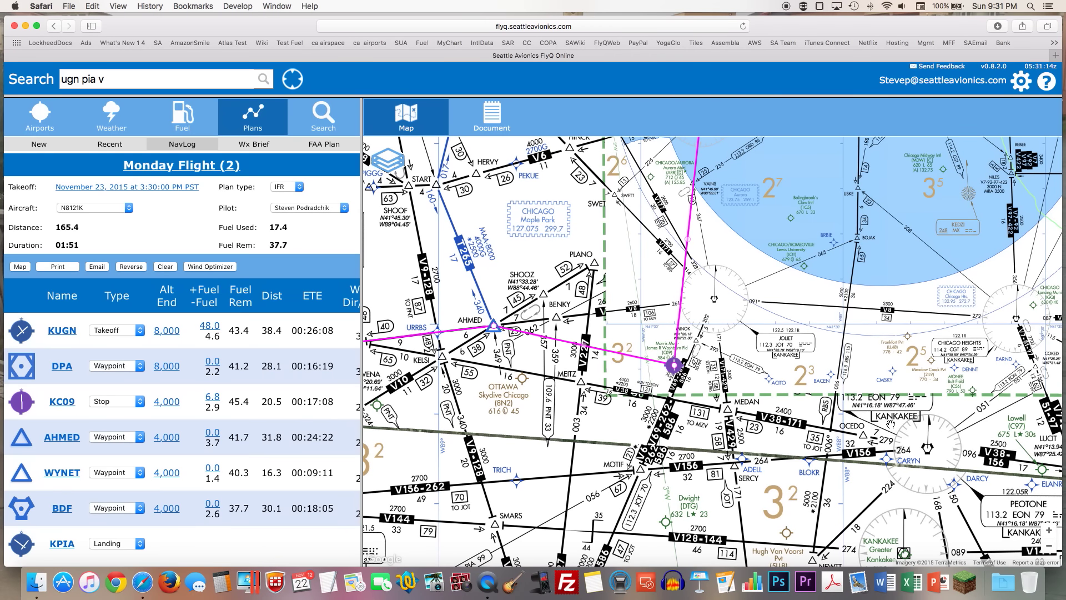
Open the US weather gallery's Freezing Levels charts with a two-column side panel.
{"action": "left_click", "coordinate": [115, 118]}
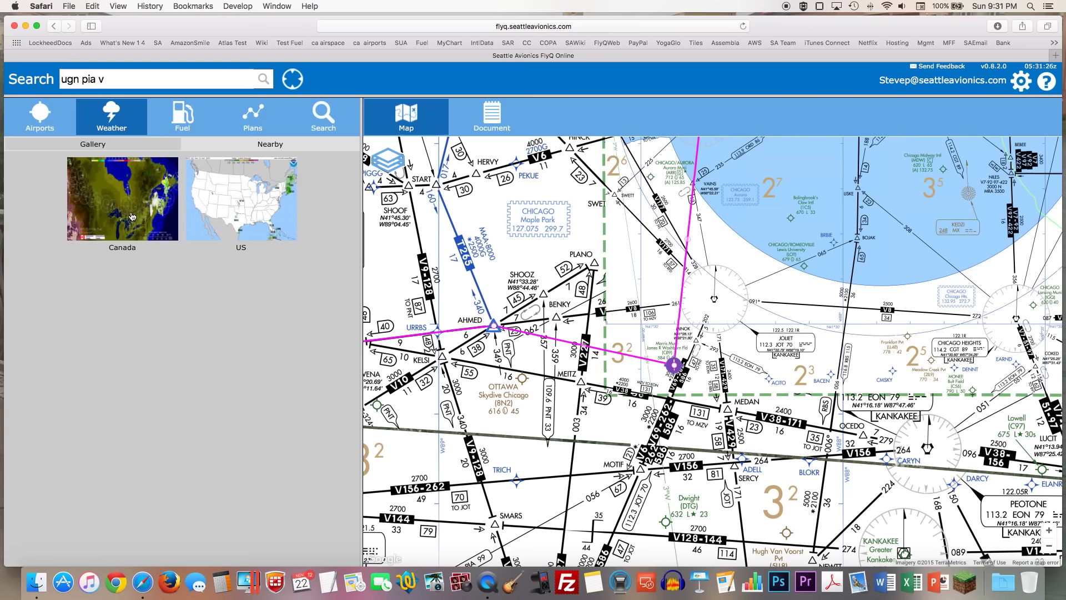
{"action": "left_click", "coordinate": [229, 211]}
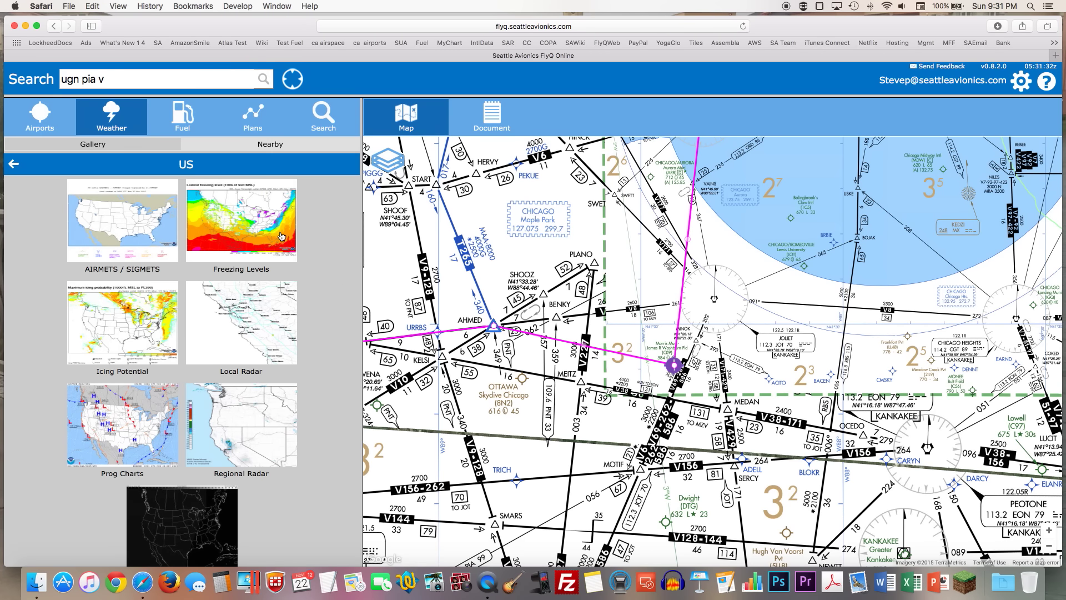
{"action": "left_click", "coordinate": [251, 234]}
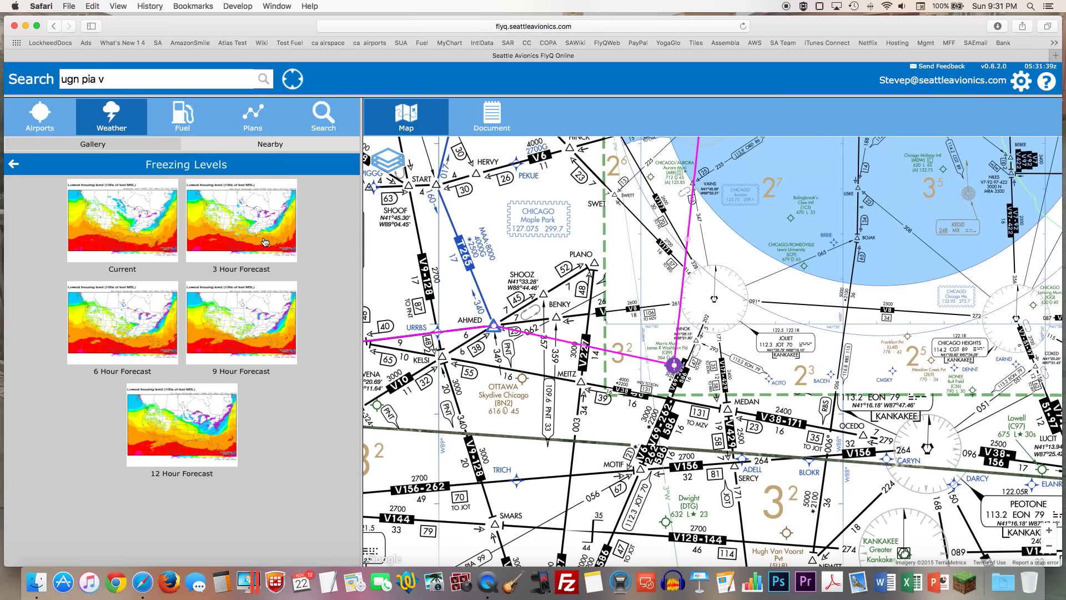
{"action": "left_click_drag", "start_coordinate": [362, 304], "coordinate": [364, 304]}
{"action": "left_click_drag", "start_coordinate": [430, 304], "coordinate": [318, 297]}
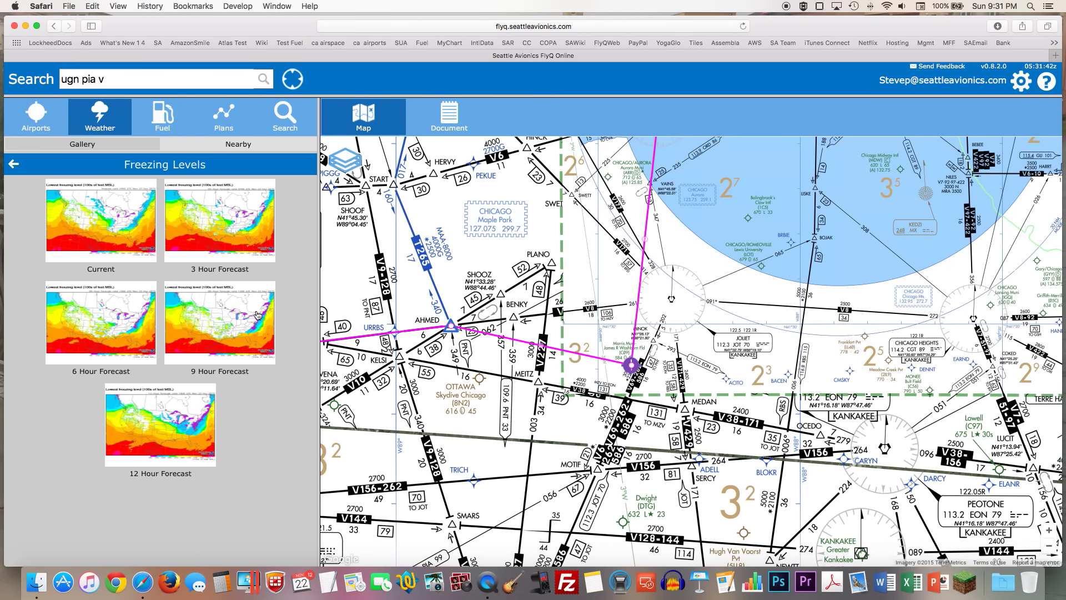
View the current, 3-hour and 12-hour freezing level forecast maps.
{"action": "left_click", "coordinate": [127, 237]}
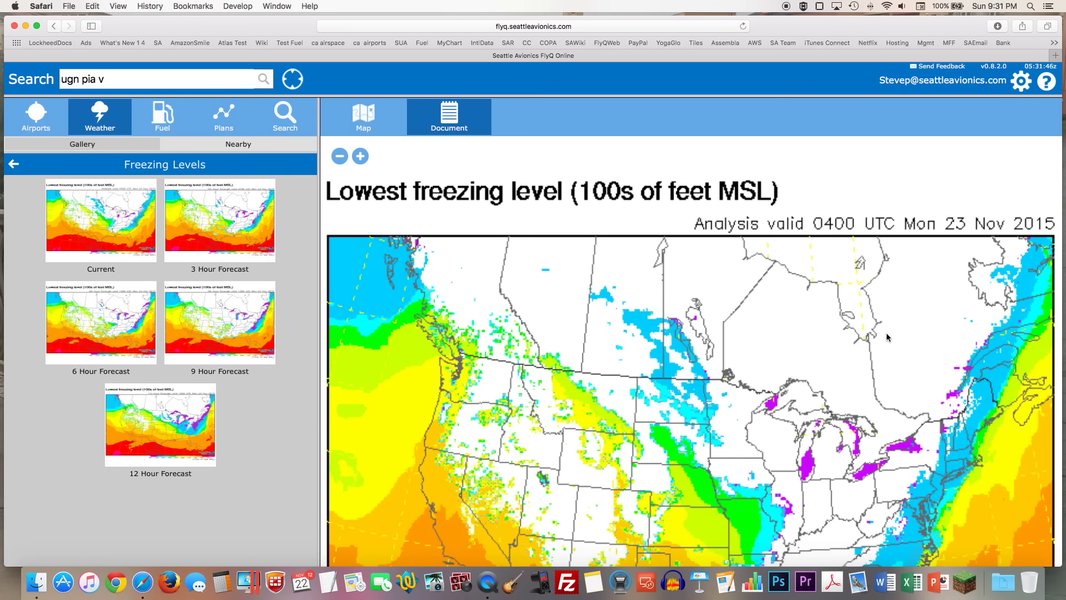
{"action": "scroll", "coordinate": [886, 333], "scroll_direction": "down", "scroll_amount": 3}
{"action": "scroll", "coordinate": [886, 332], "scroll_direction": "up", "scroll_amount": 3}
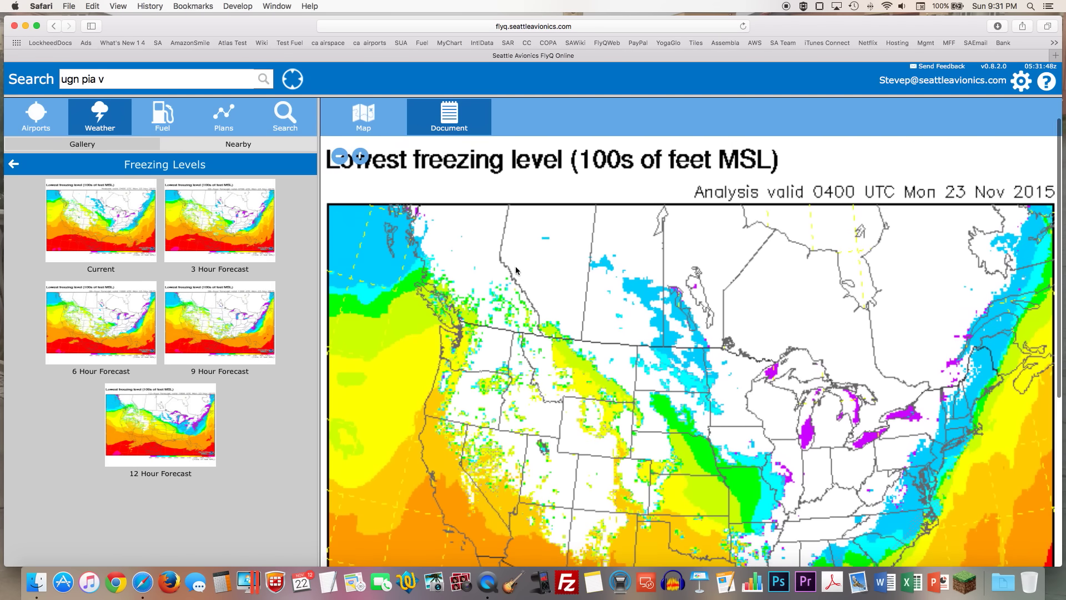
{"action": "left_click", "coordinate": [223, 243]}
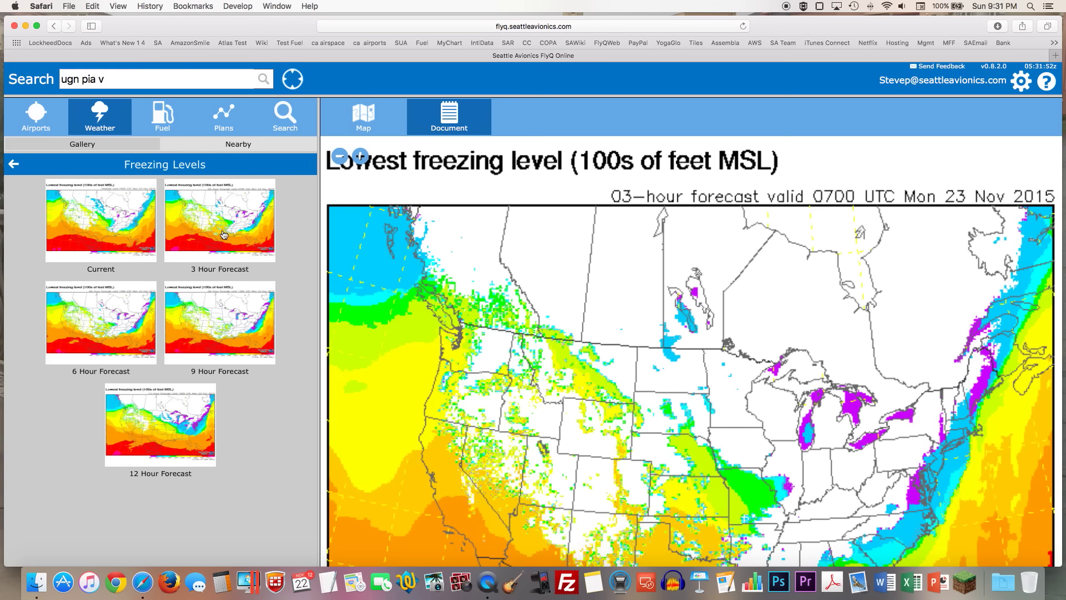
{"action": "left_click", "coordinate": [183, 428]}
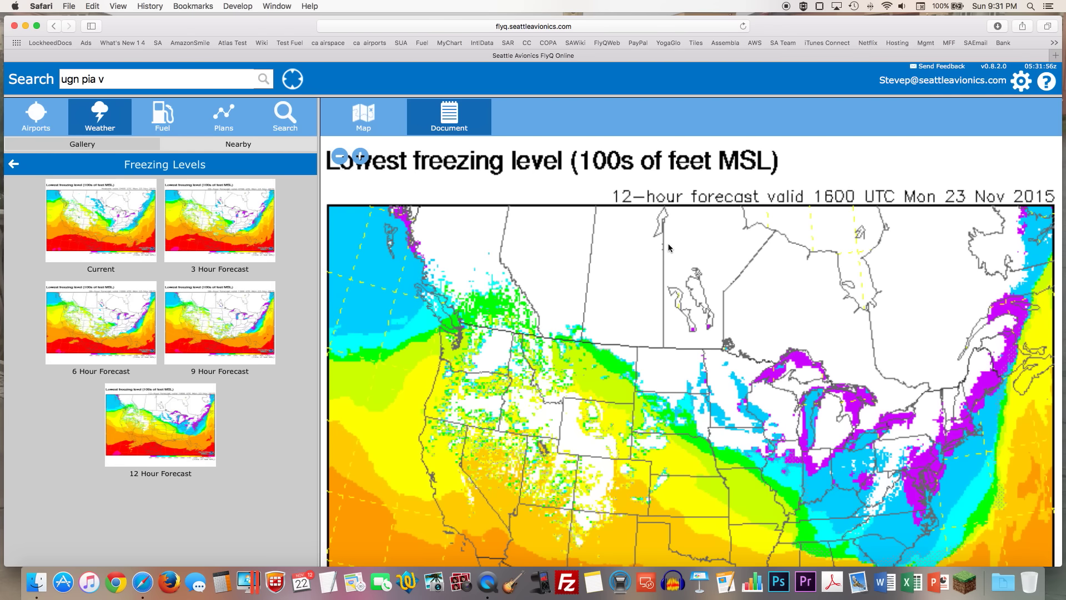
Show Nearby weather and scroll through its METAR and TAF reports.
{"action": "left_click", "coordinate": [240, 151]}
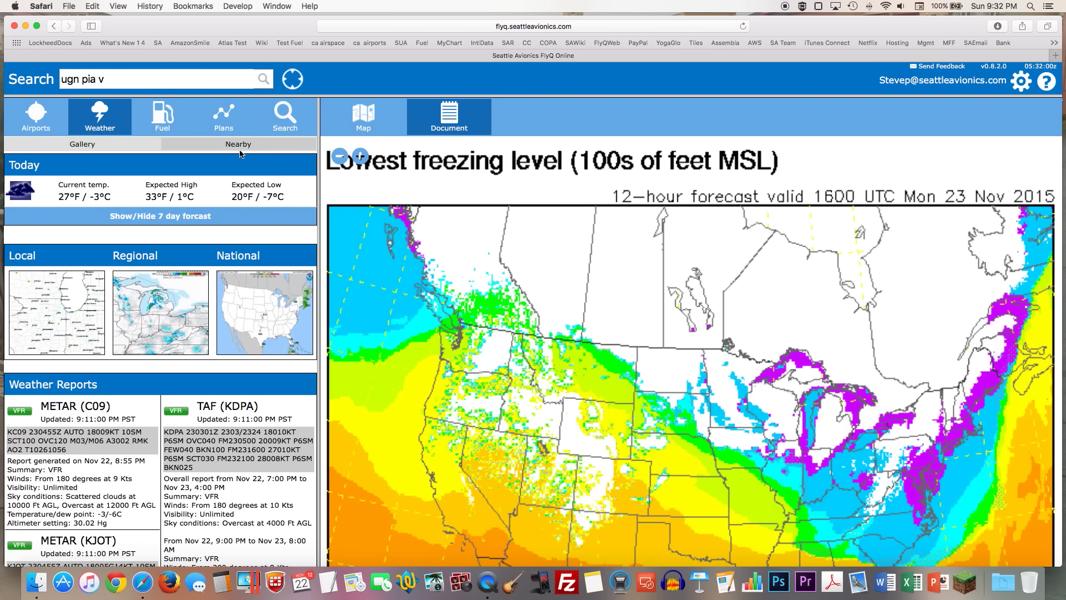
{"action": "scroll", "coordinate": [136, 488], "scroll_direction": "down", "scroll_amount": 1}
{"action": "scroll", "coordinate": [135, 486], "scroll_direction": "down", "scroll_amount": 10}
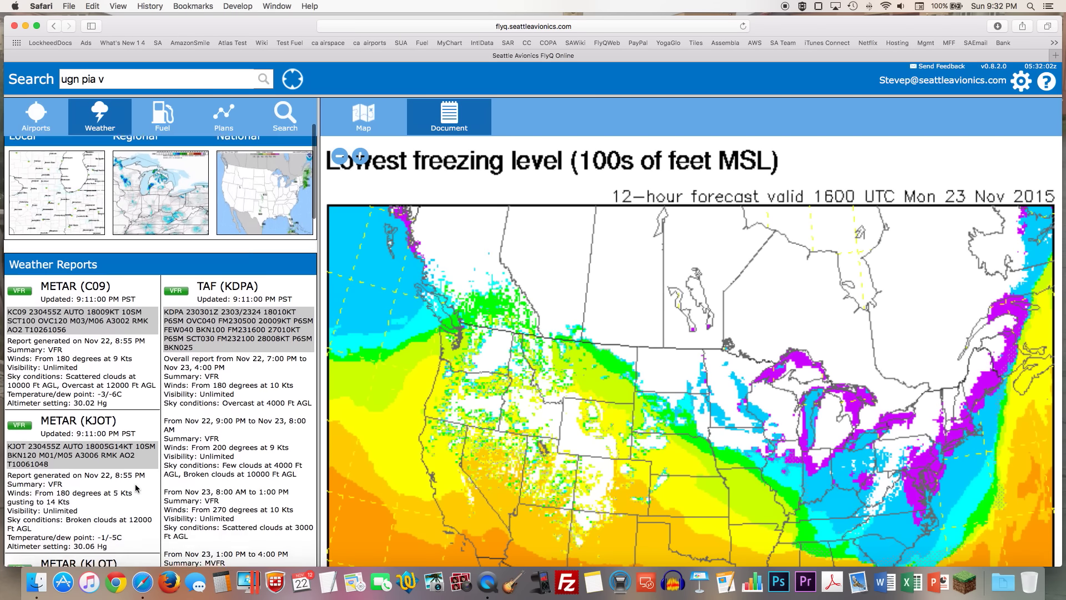
{"action": "scroll", "coordinate": [135, 484], "scroll_direction": "down", "scroll_amount": 8}
{"action": "scroll", "coordinate": [135, 485], "scroll_direction": "up", "scroll_amount": 18}
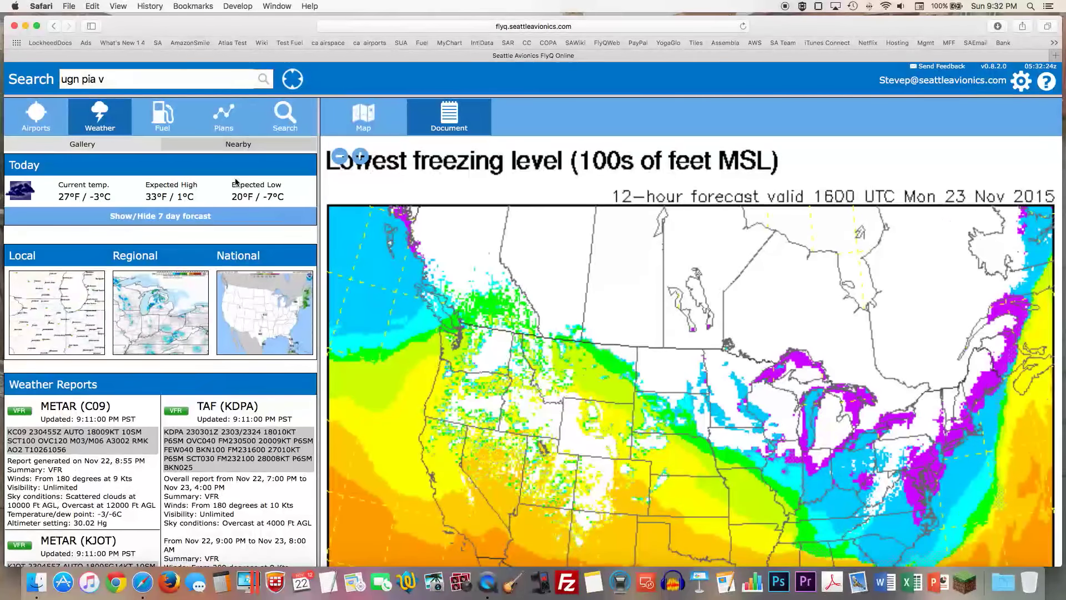